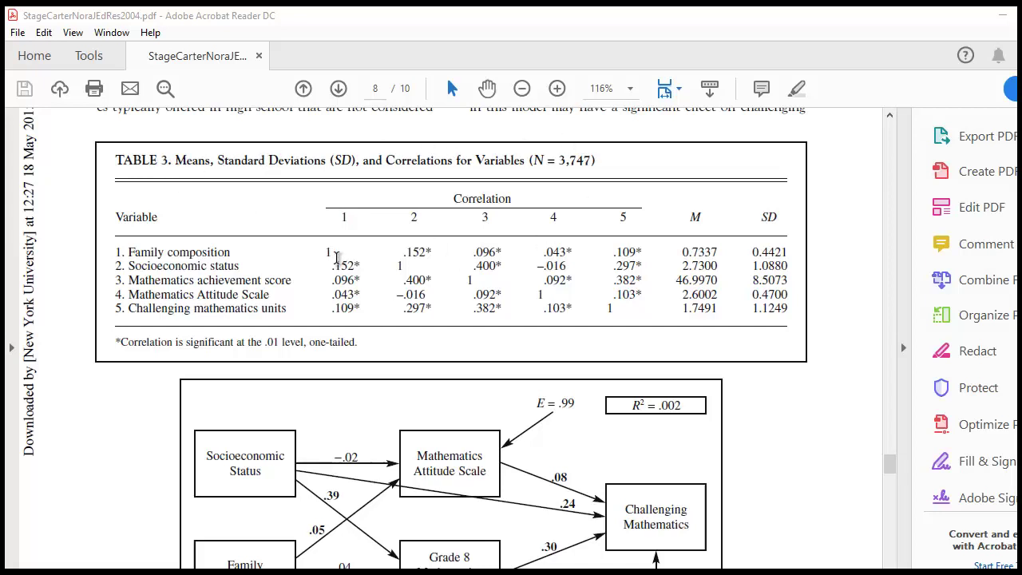
Scroll the paper to Table 3's correlations and the Figure 4 path model
scroll(344, 262, "down", 3)
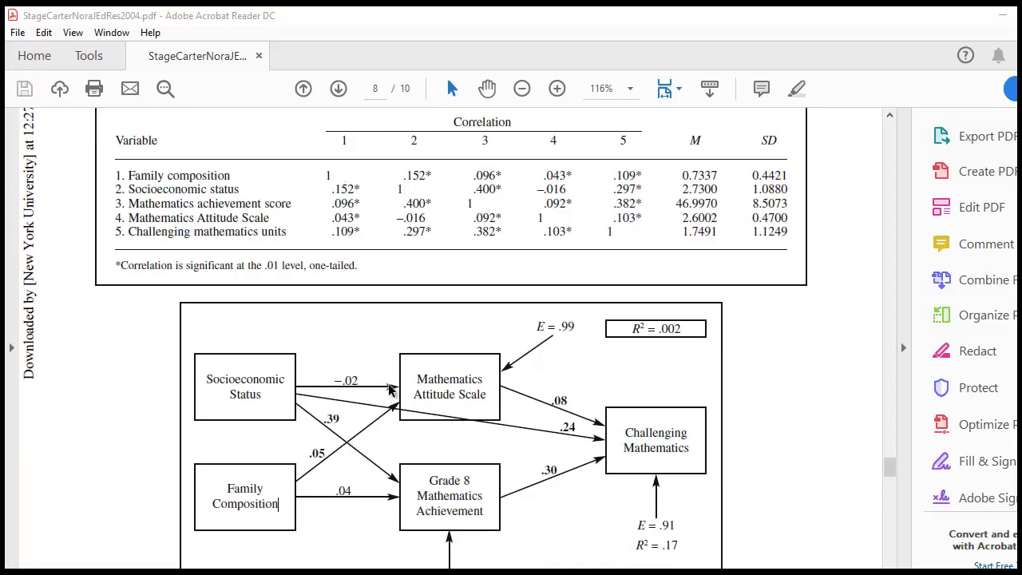
scroll(347, 167, "up", 3)
scroll(273, 307, "down", 4)
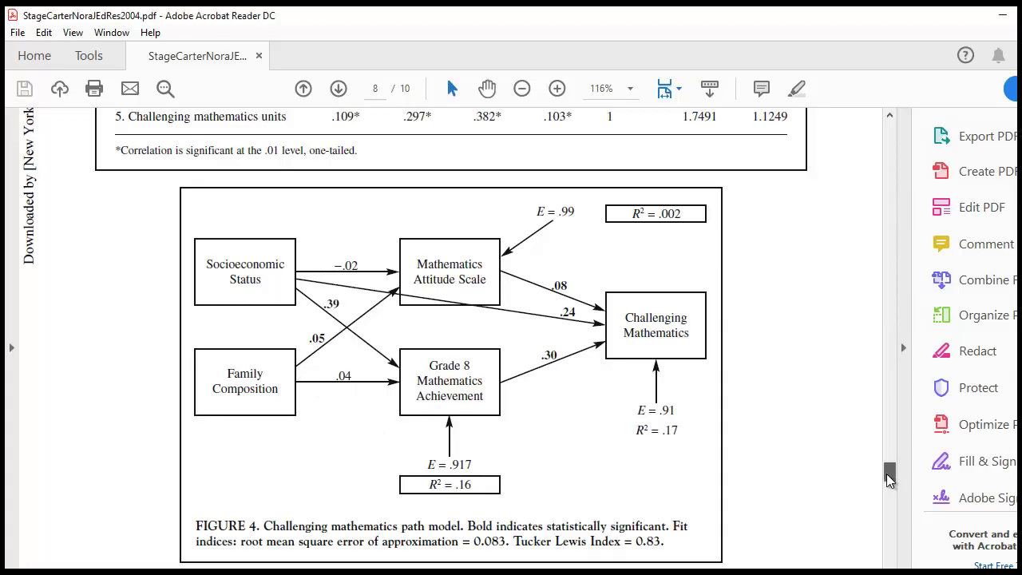
Jump to the paper's title page and back, then bring up the SPSS matrix data file
left_click_drag(889, 478, 875, 224)
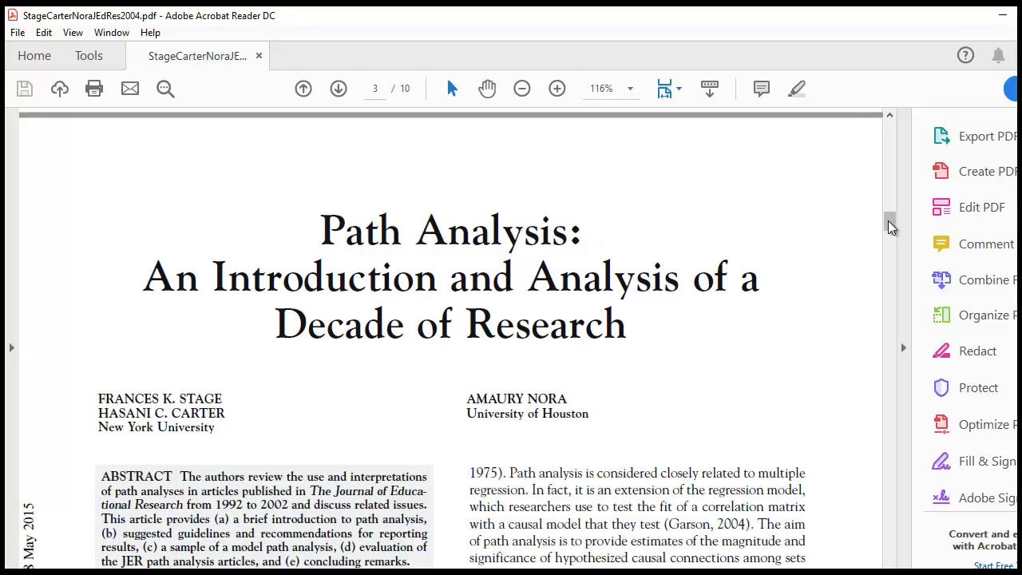
left_click_drag(890, 222, 909, 466)
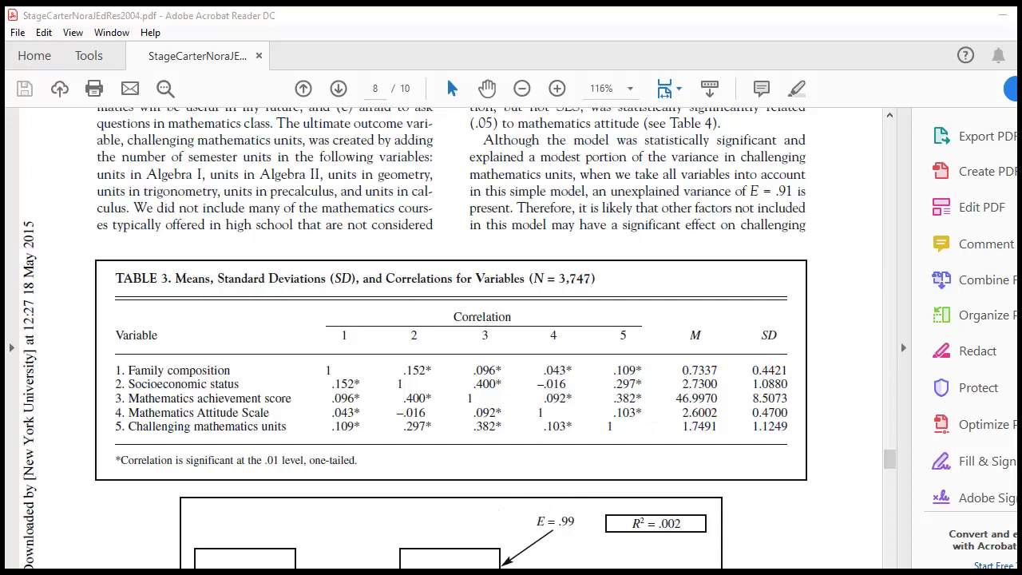
left_click(359, 519)
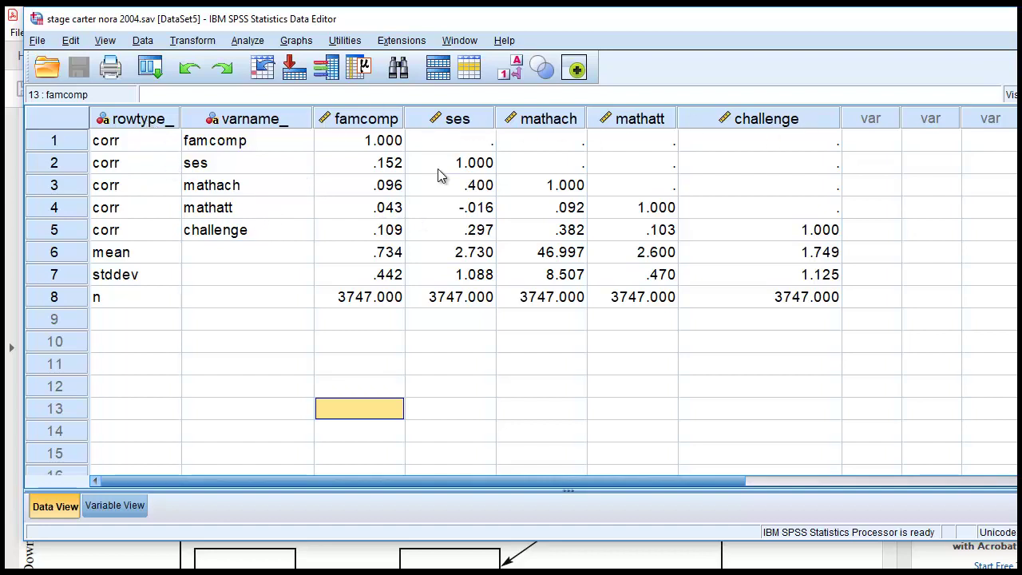
Compare the rowtype_ and varname_ columns and the five corr rows, including ses–mathach .400
left_click(131, 120)
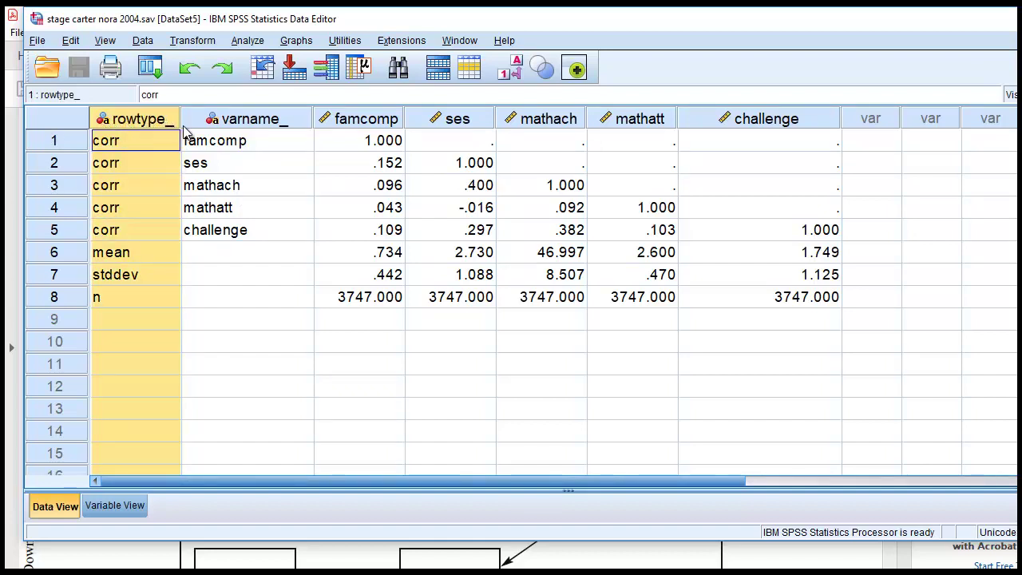
left_click(241, 120)
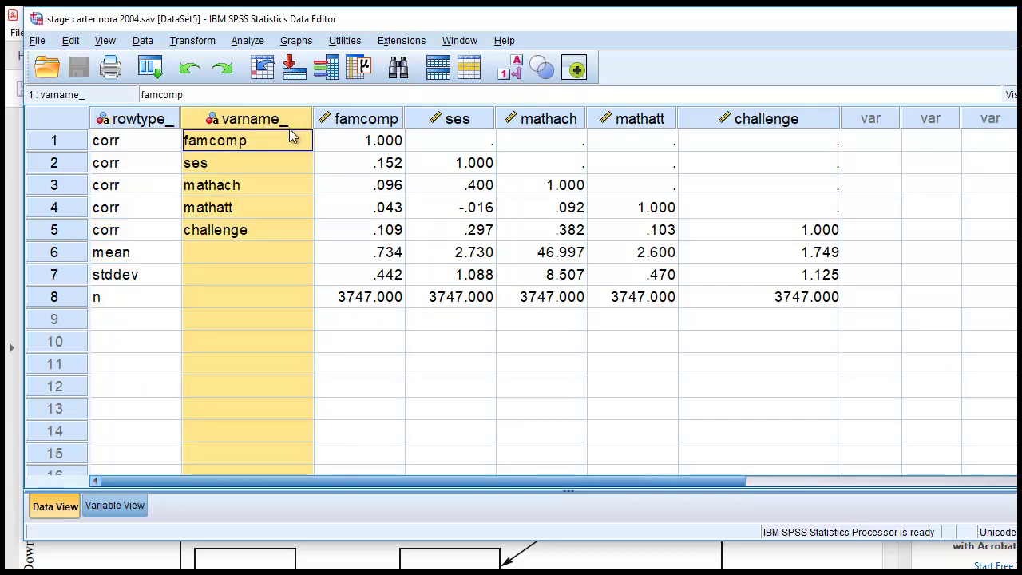
left_click_drag(357, 124, 736, 124)
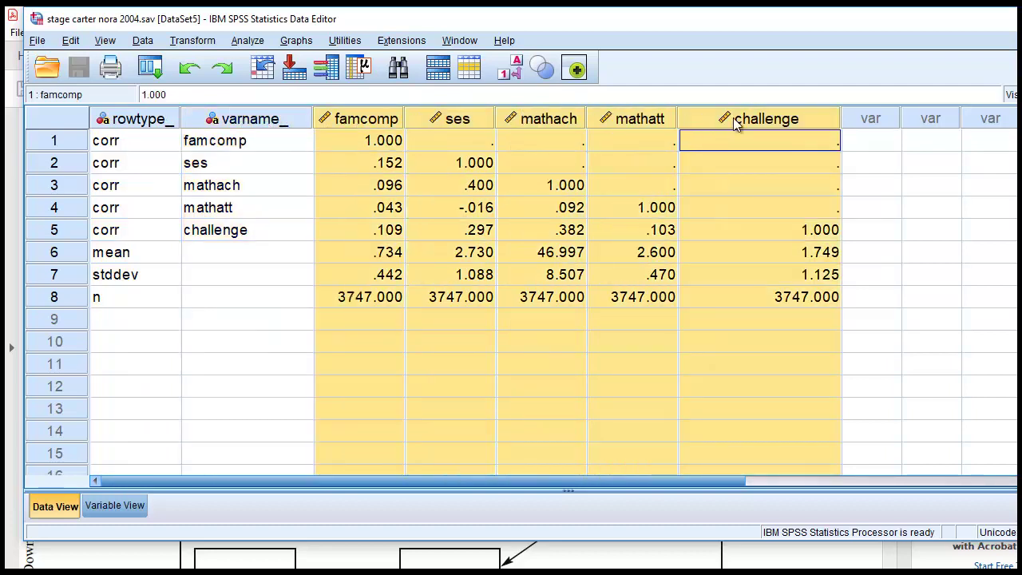
left_click(473, 185)
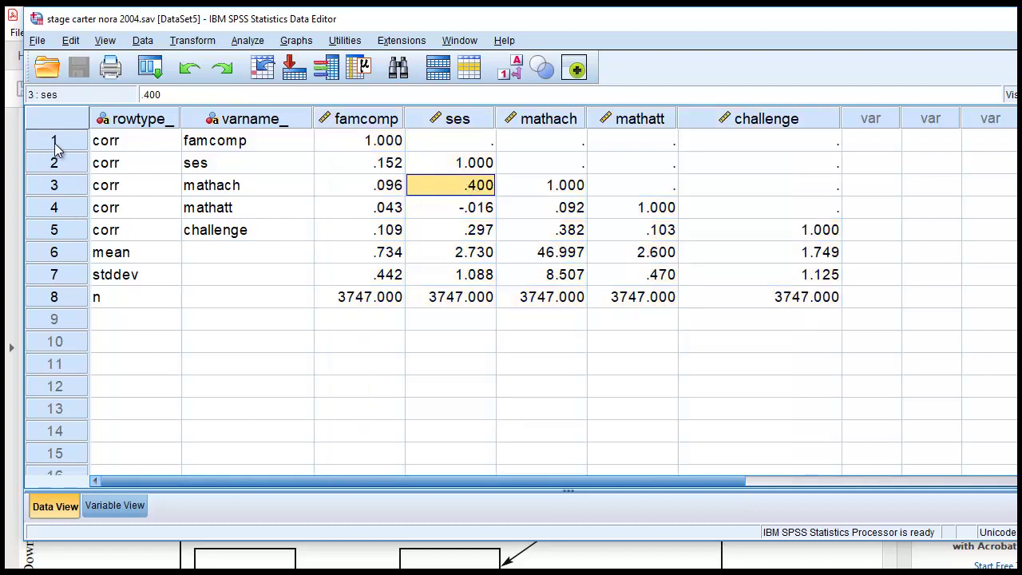
left_click_drag(56, 143, 59, 229)
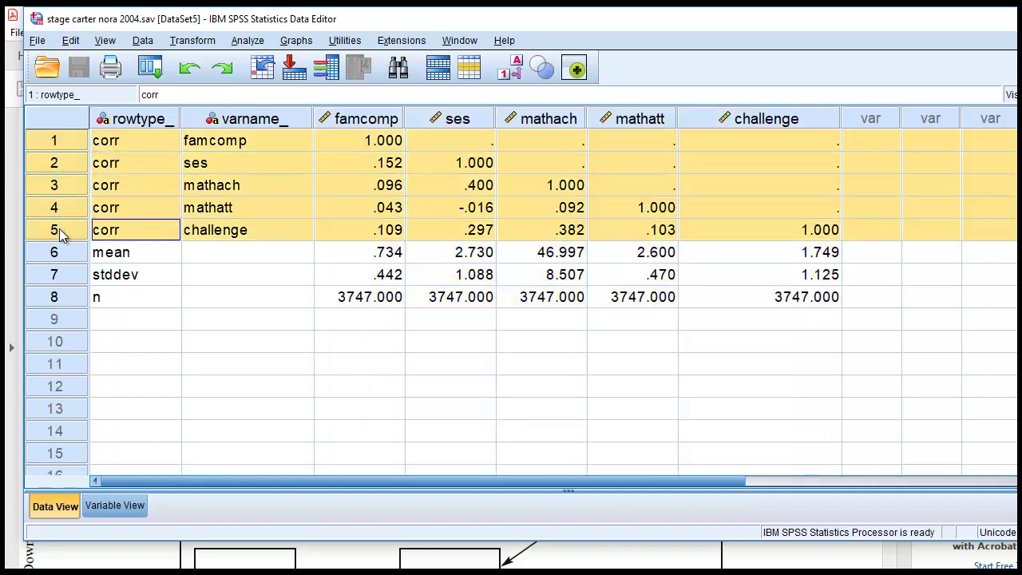
left_click_drag(213, 142, 222, 230)
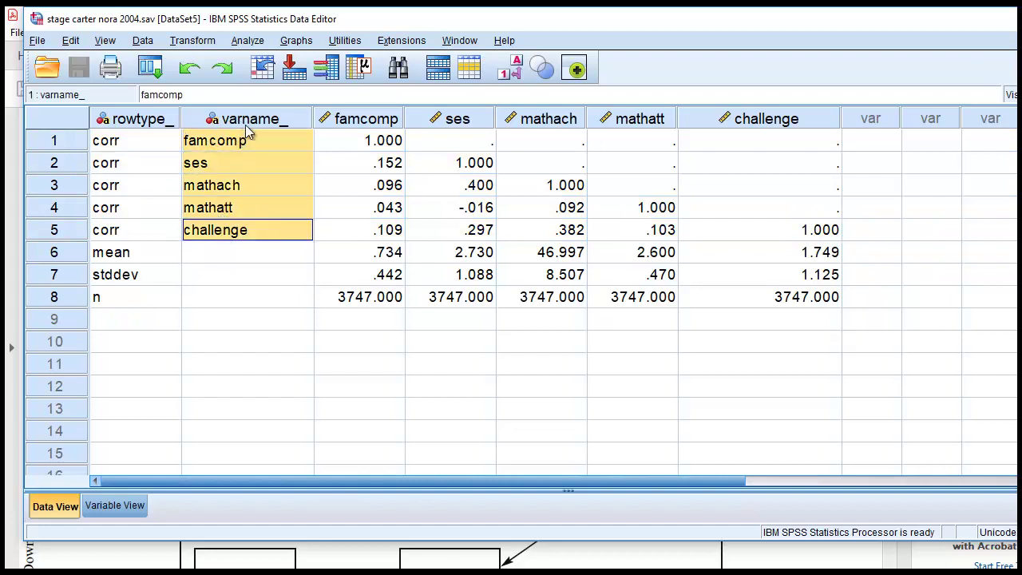
left_click(110, 142)
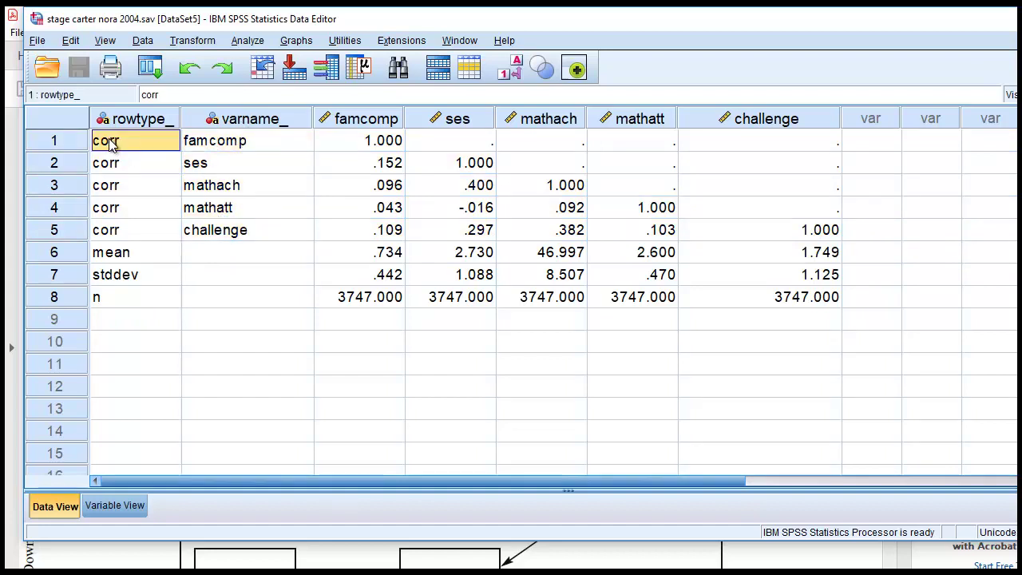
left_click_drag(109, 141, 105, 230)
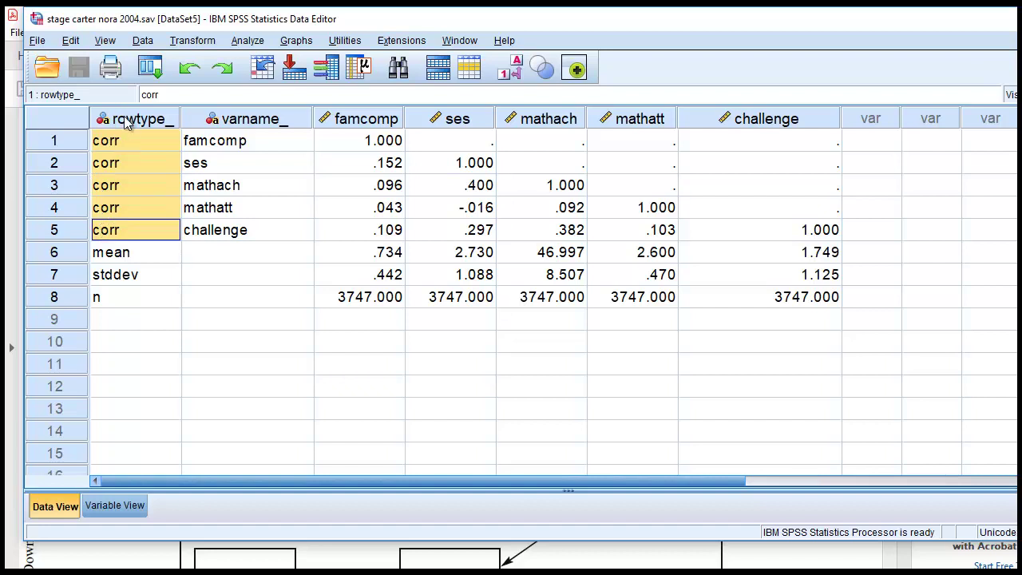
left_click_drag(363, 141, 787, 236)
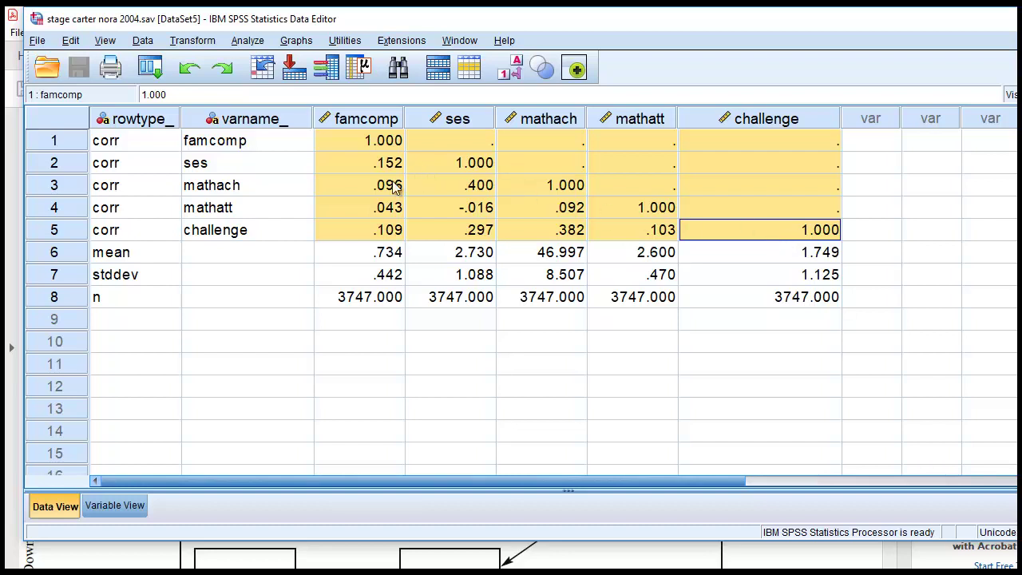
Check the mean, stddev and n rows across all five variables
left_click(67, 257)
left_click(388, 253)
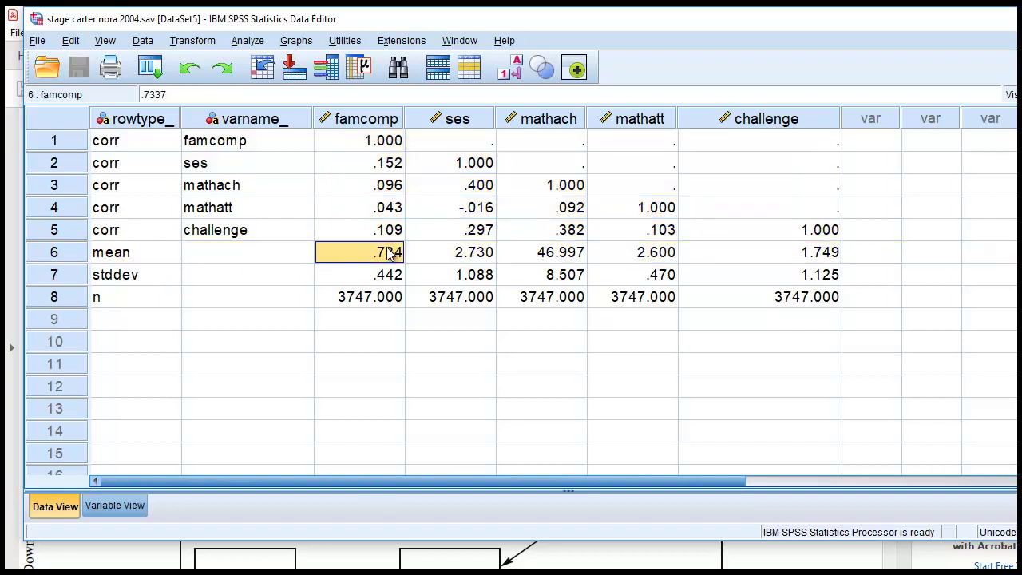
left_click_drag(388, 254, 771, 267)
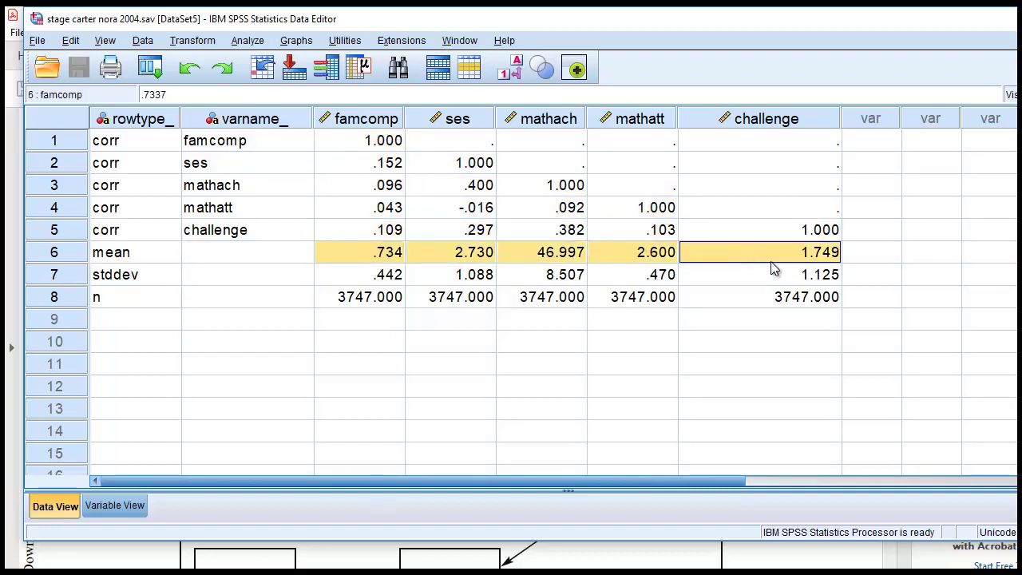
left_click_drag(381, 276, 799, 283)
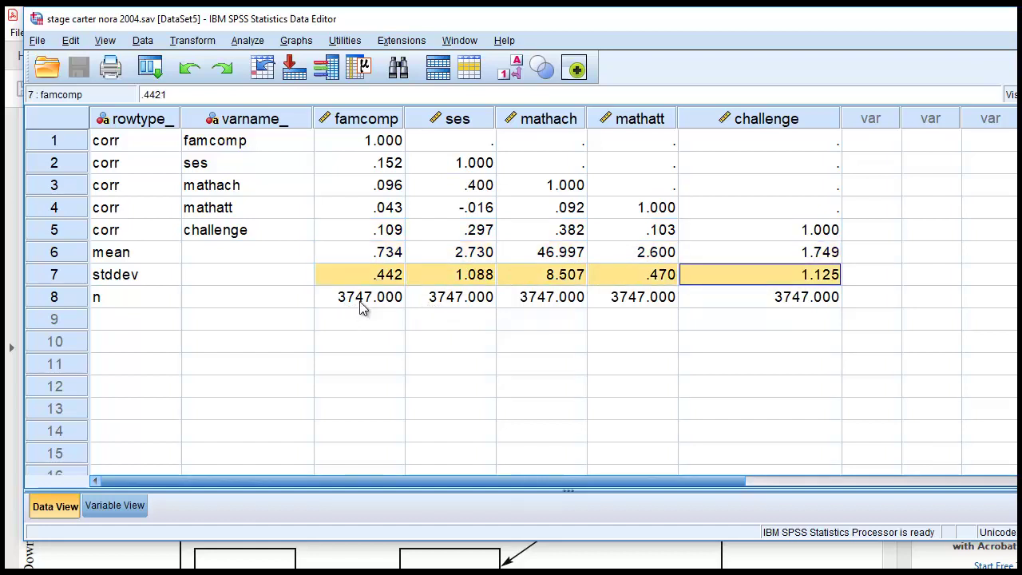
left_click_drag(360, 302, 774, 303)
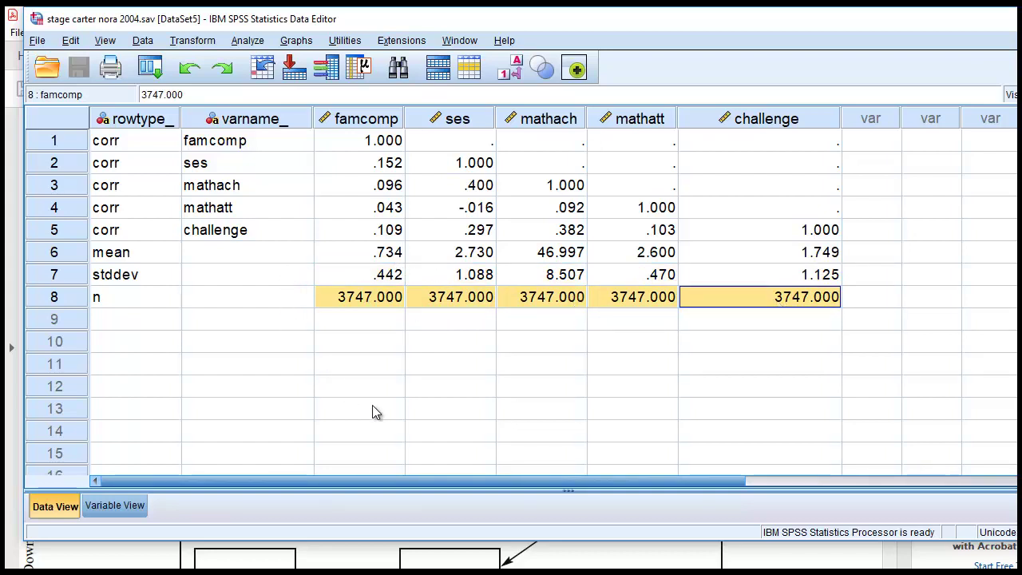
Glance at the paper's Table 3, then bring up the SPSS output log window
key("alt+Tab")
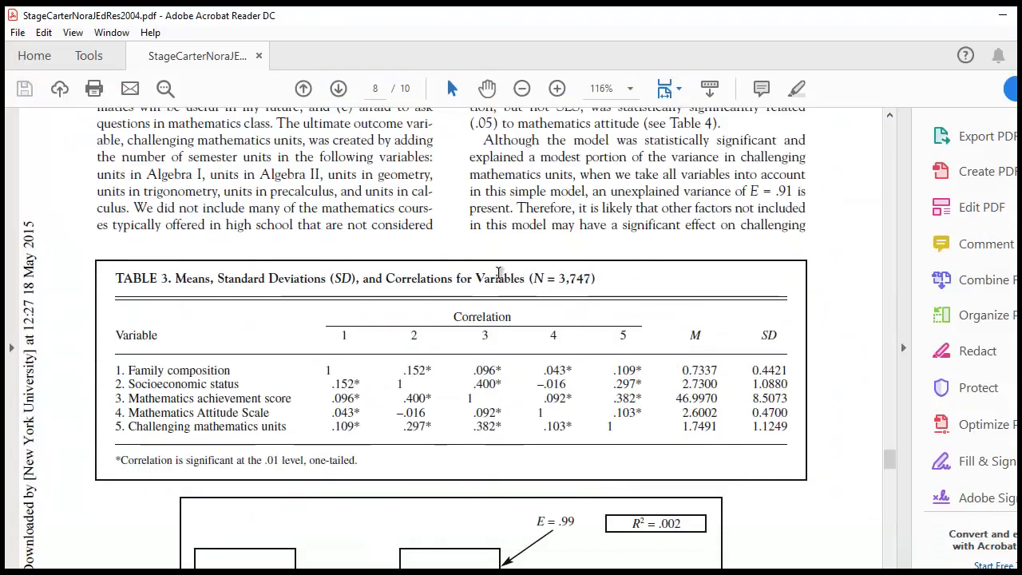
scroll(492, 294, "down", 3)
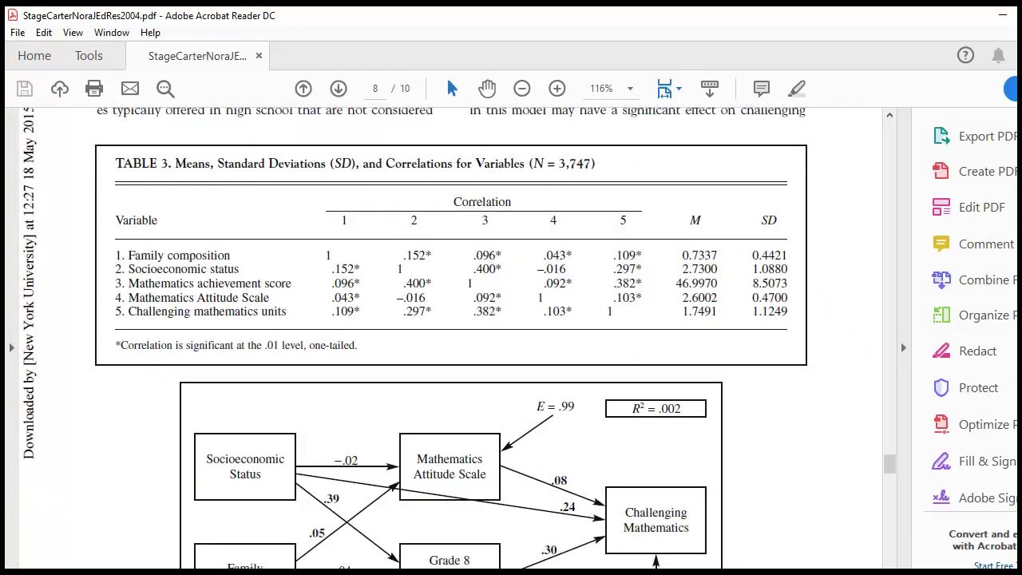
left_click(543, 527)
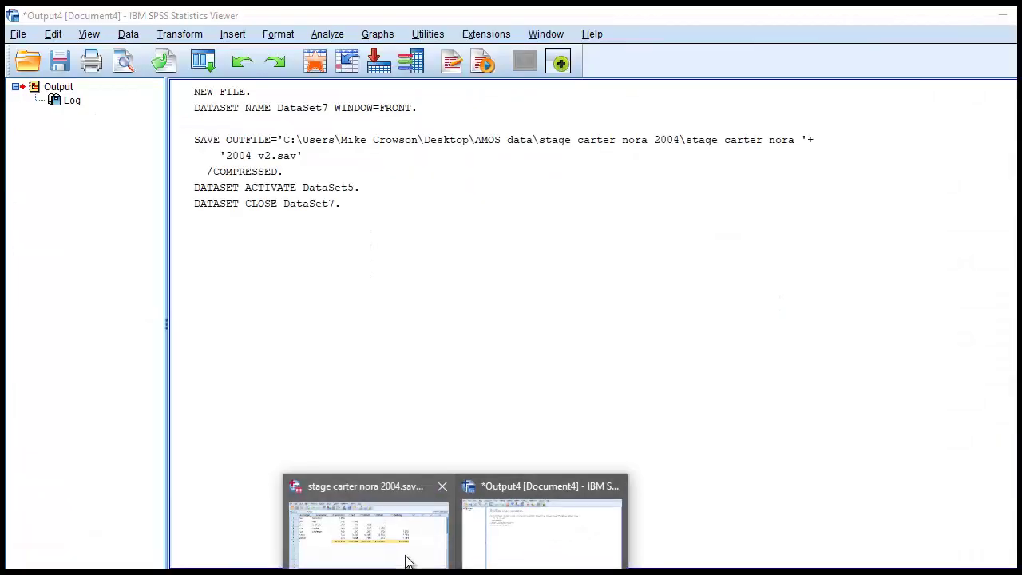
Create a new empty dataset and name its first variable rowtype_
left_click(408, 561)
left_click(37, 39)
mouse_move(114, 62)
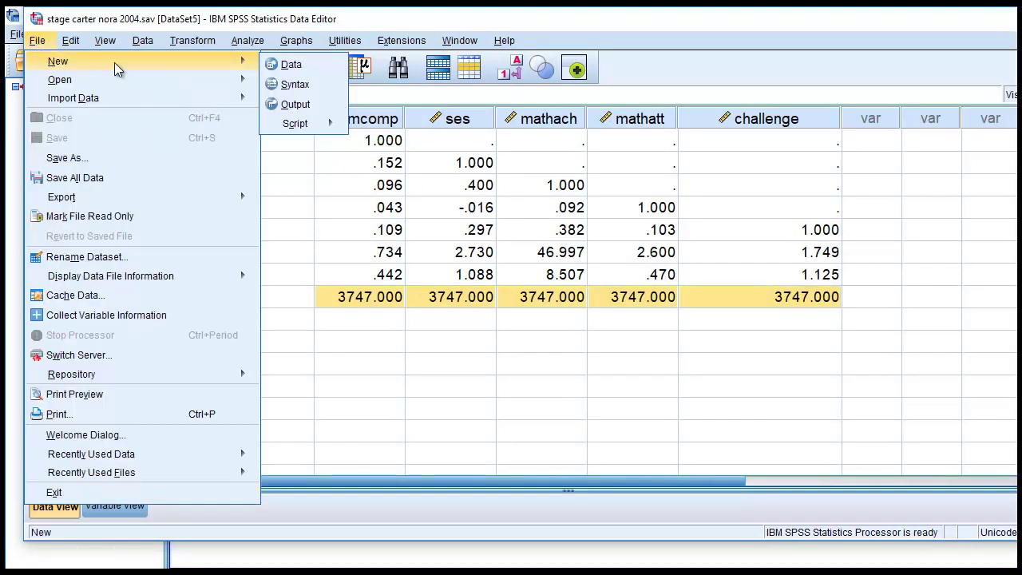
left_click(292, 65)
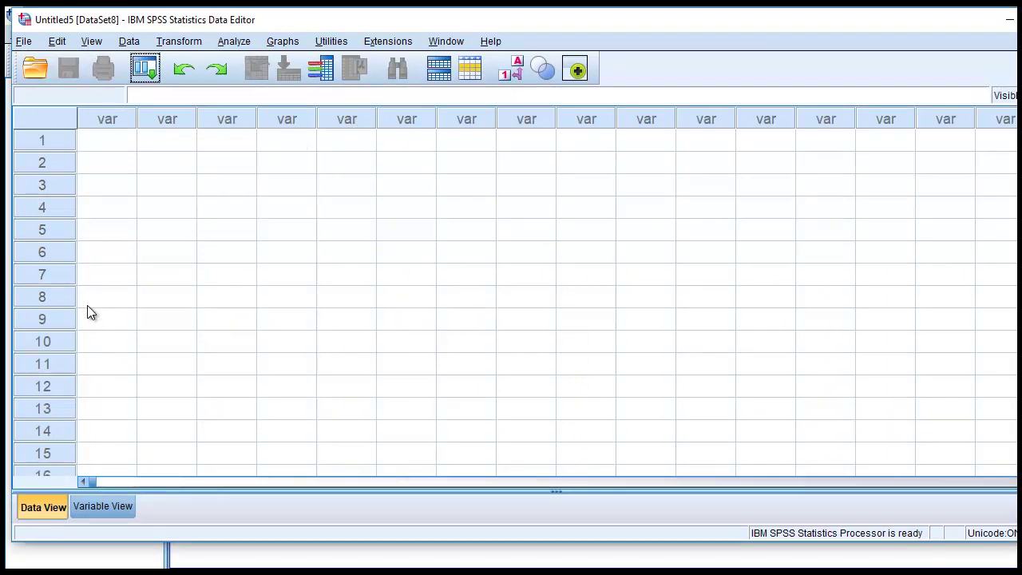
left_click(106, 510)
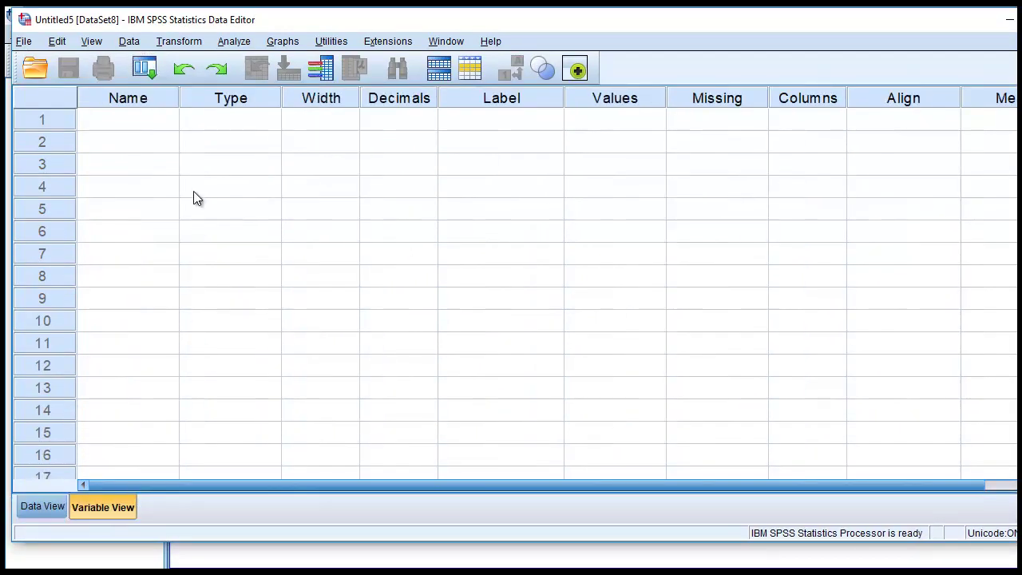
left_click(142, 130)
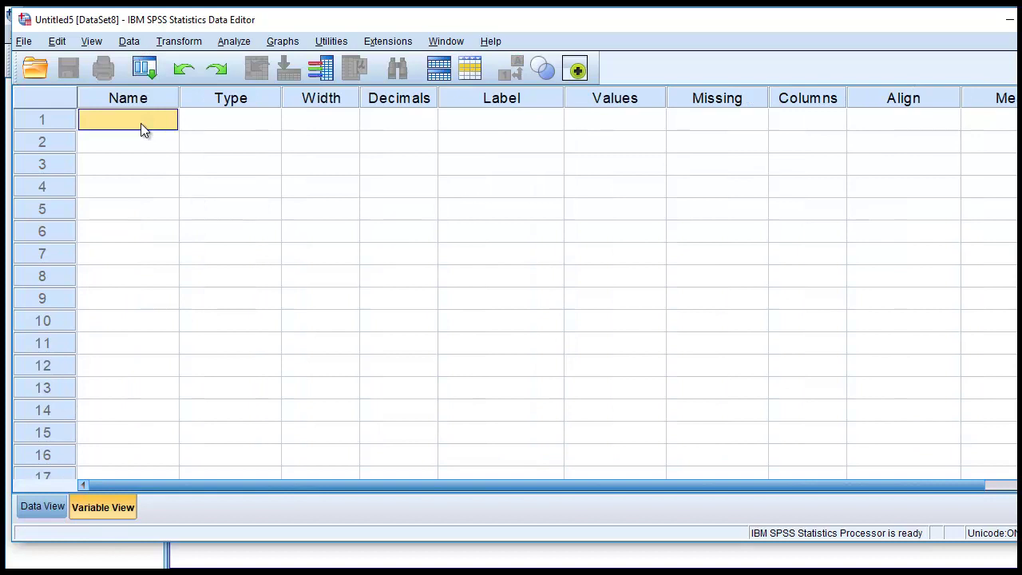
type("rowtype")
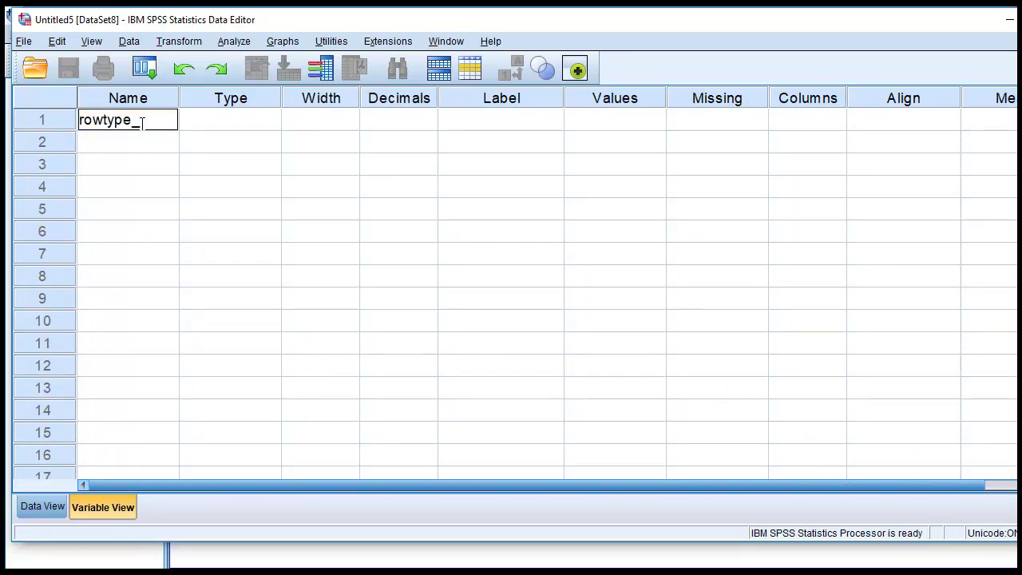
type("_")
key("Return")
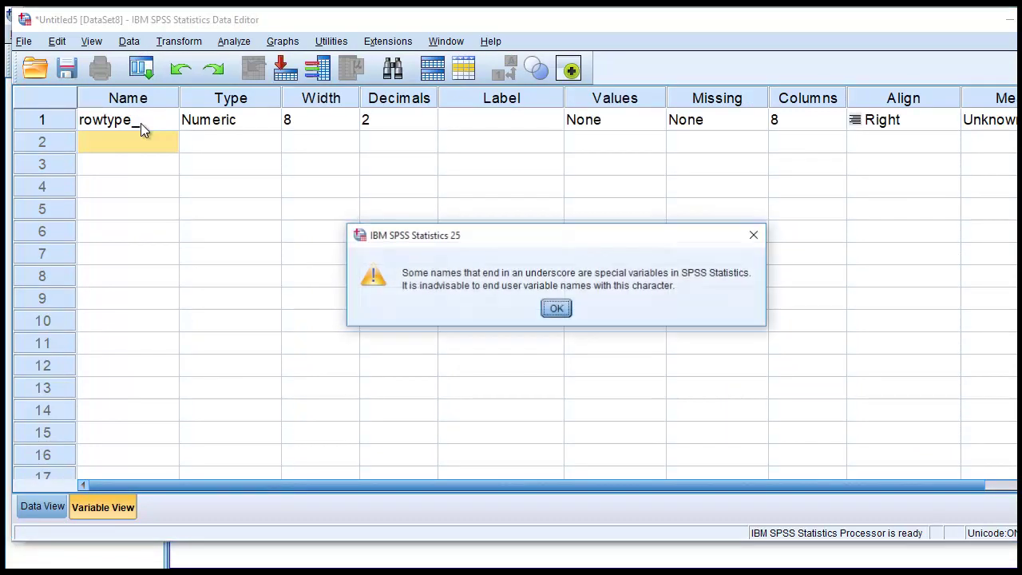
left_click(556, 309)
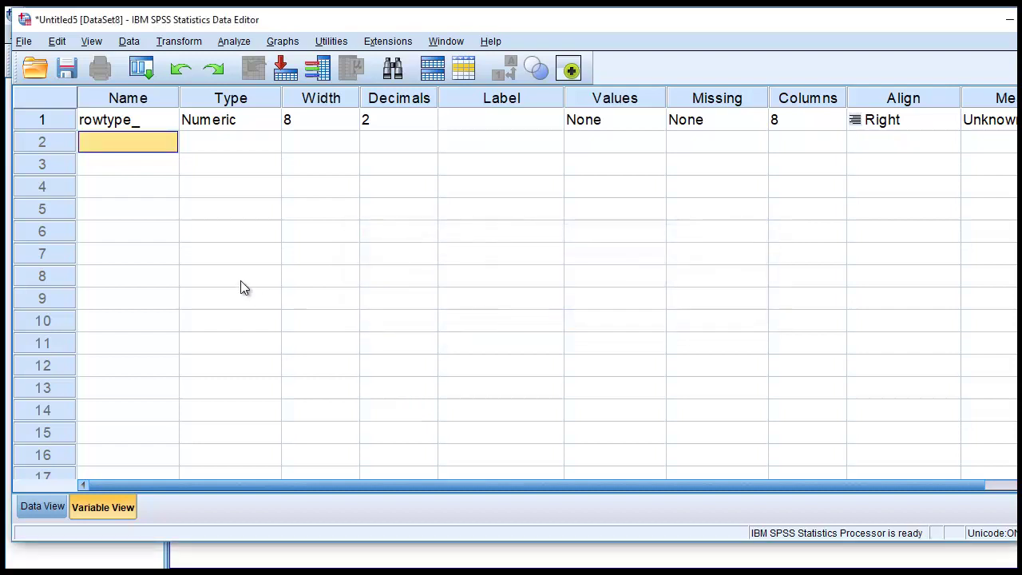
Check the original file's varname_ column, then name the second variable varname_
type("varname")
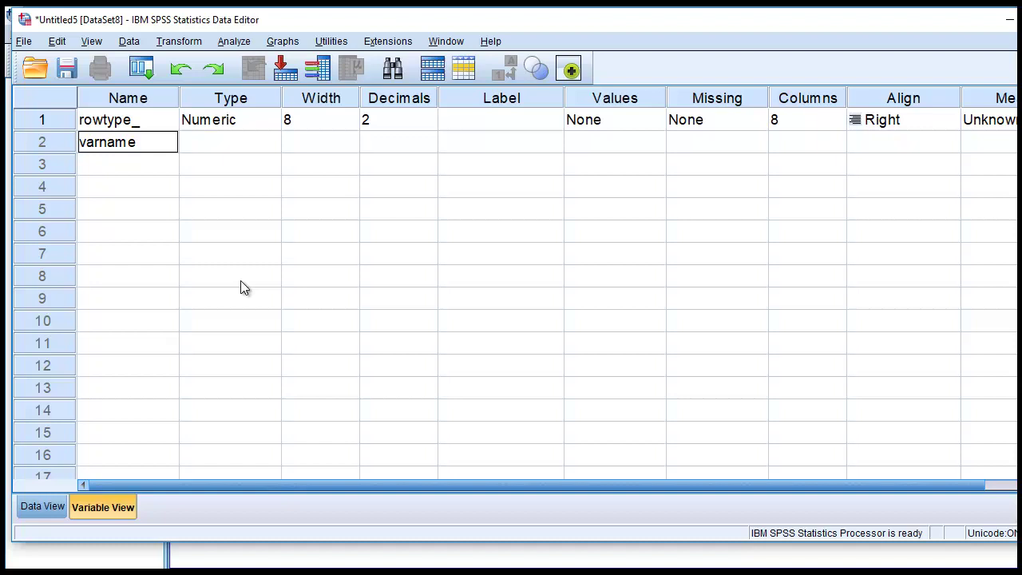
left_click(453, 563)
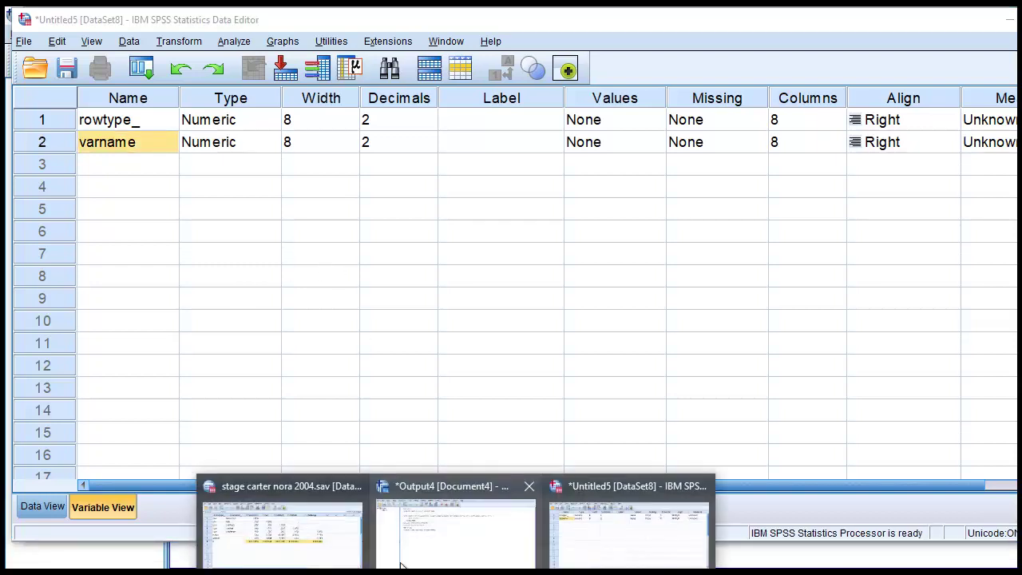
left_click(311, 515)
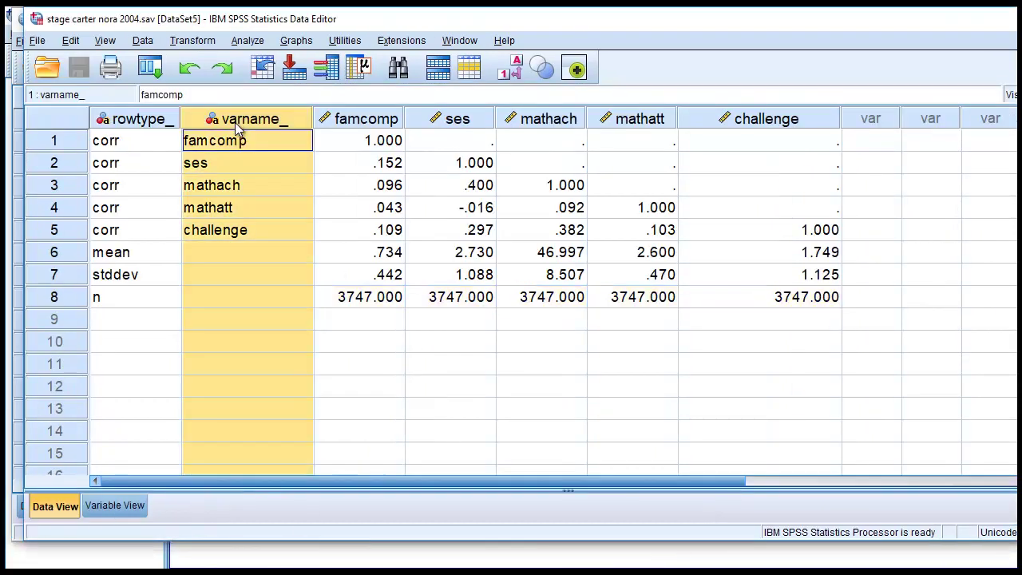
left_click(233, 125)
mouse_move(452, 563)
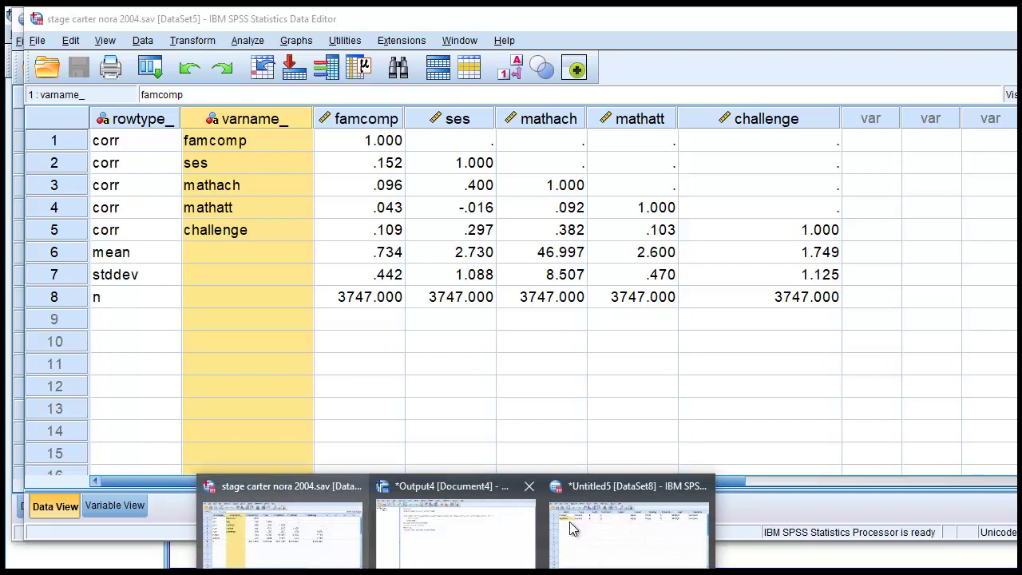
left_click(606, 522)
double_click(142, 145)
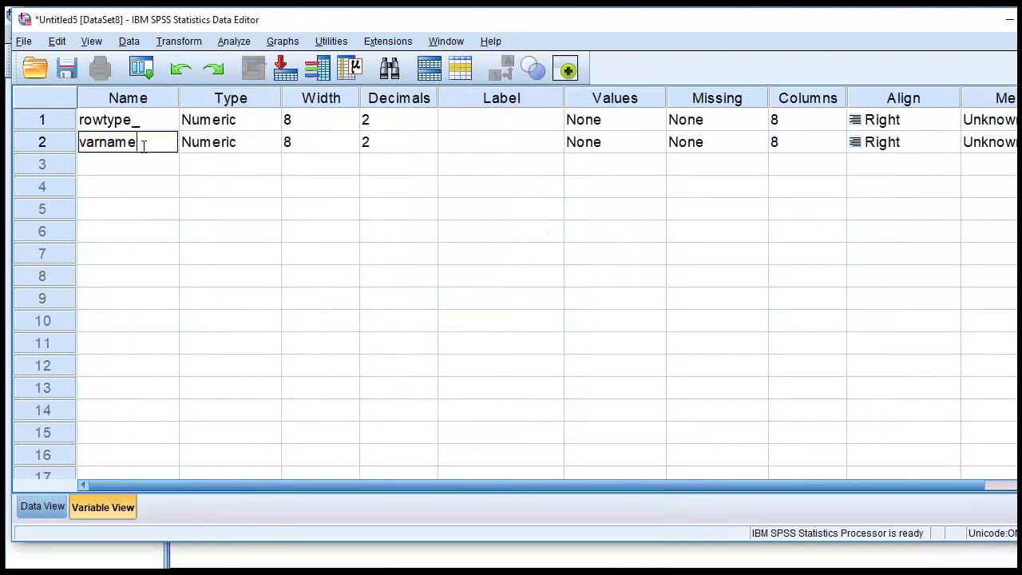
key("Return")
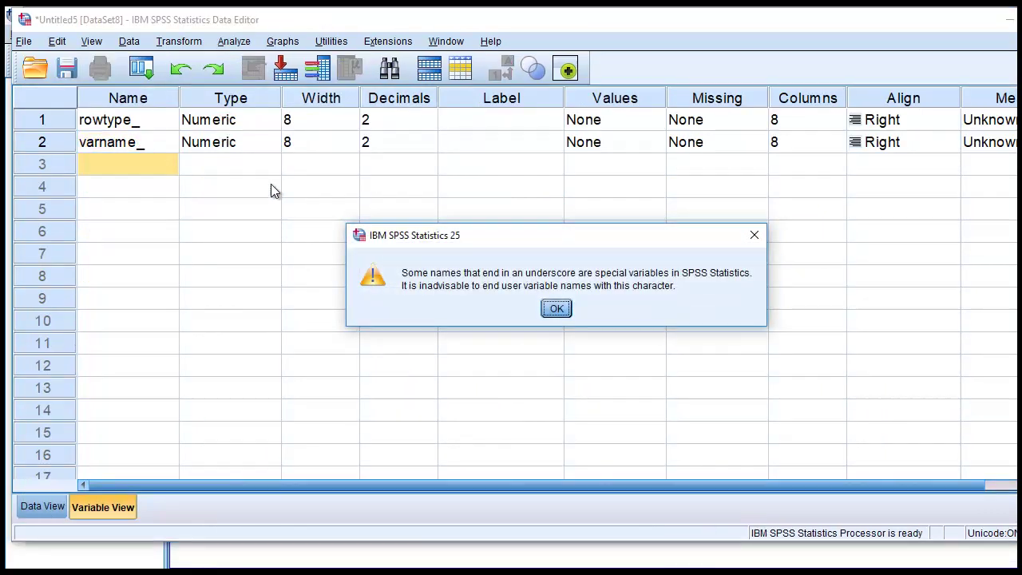
left_click(556, 310)
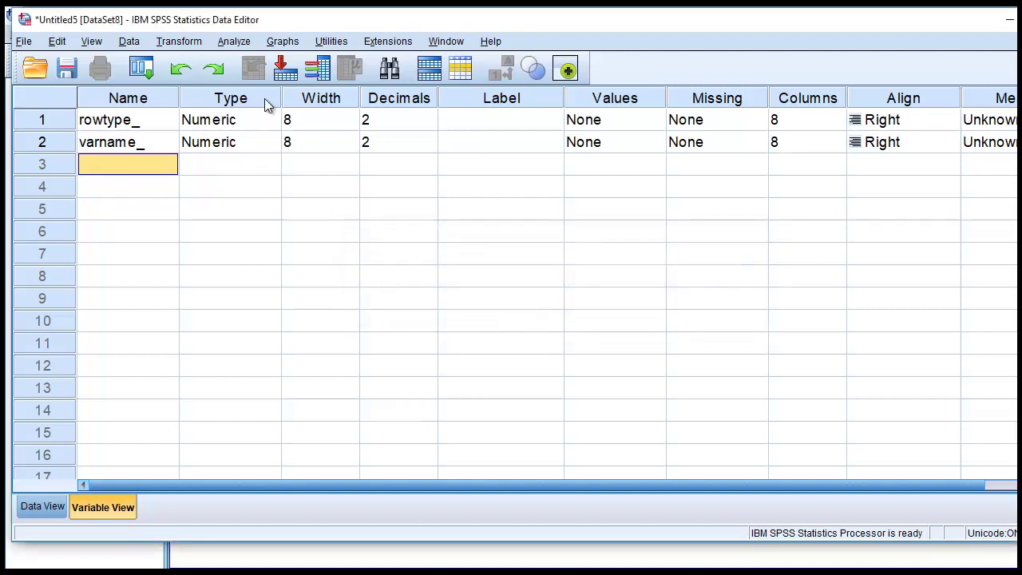
Make rowtype_ a String variable 15 characters wide
left_click(274, 121)
left_click(272, 120)
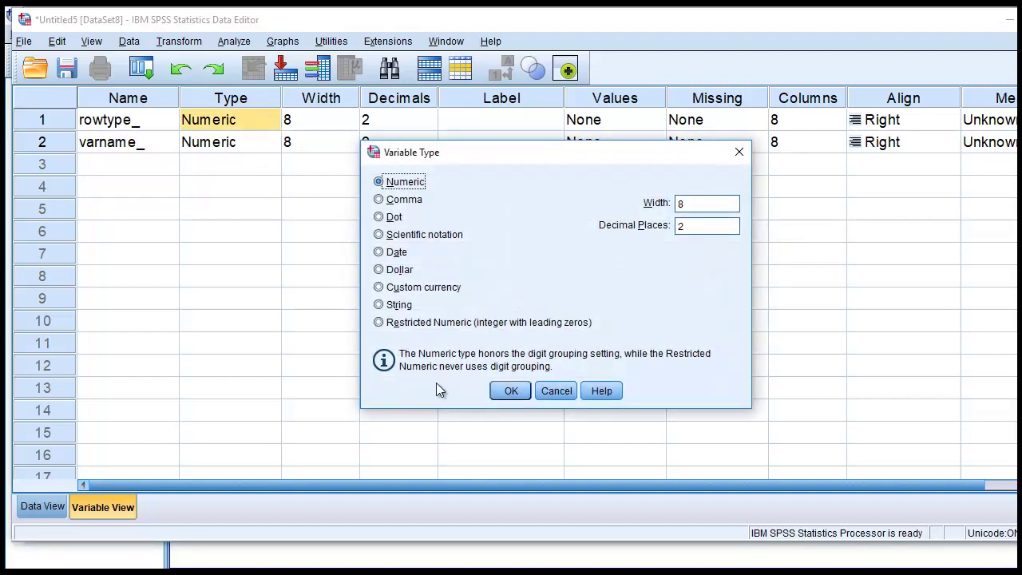
left_click(399, 305)
double_click(685, 205)
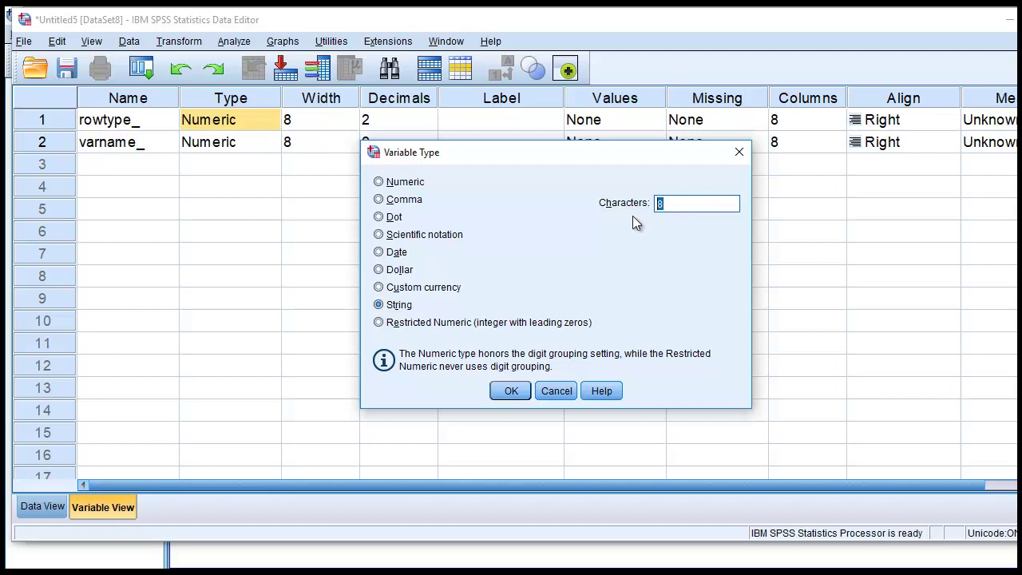
type("15")
left_click(510, 391)
Make varname_ a String variable 15 characters wide
left_click(272, 144)
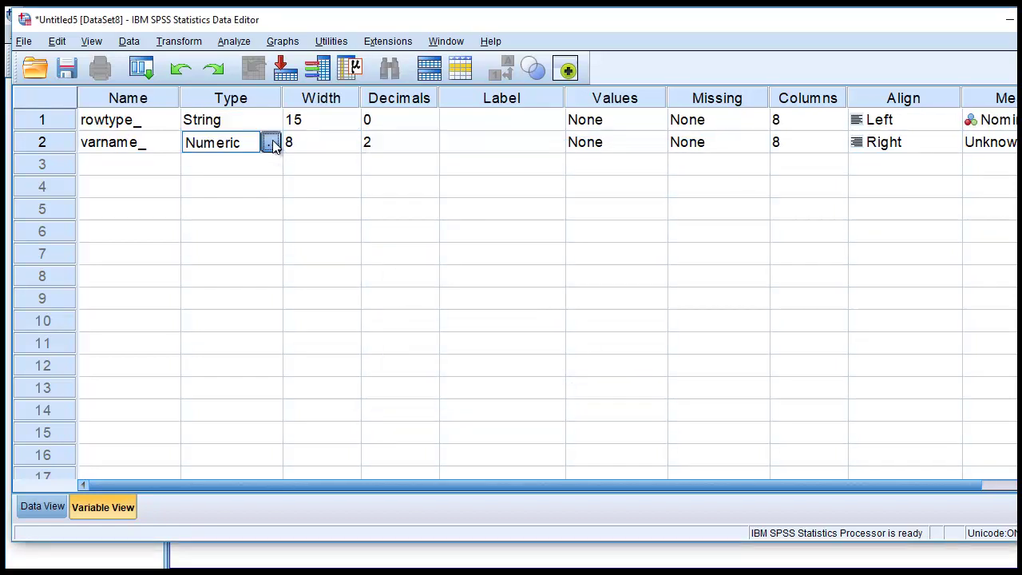
left_click(271, 144)
left_click(397, 304)
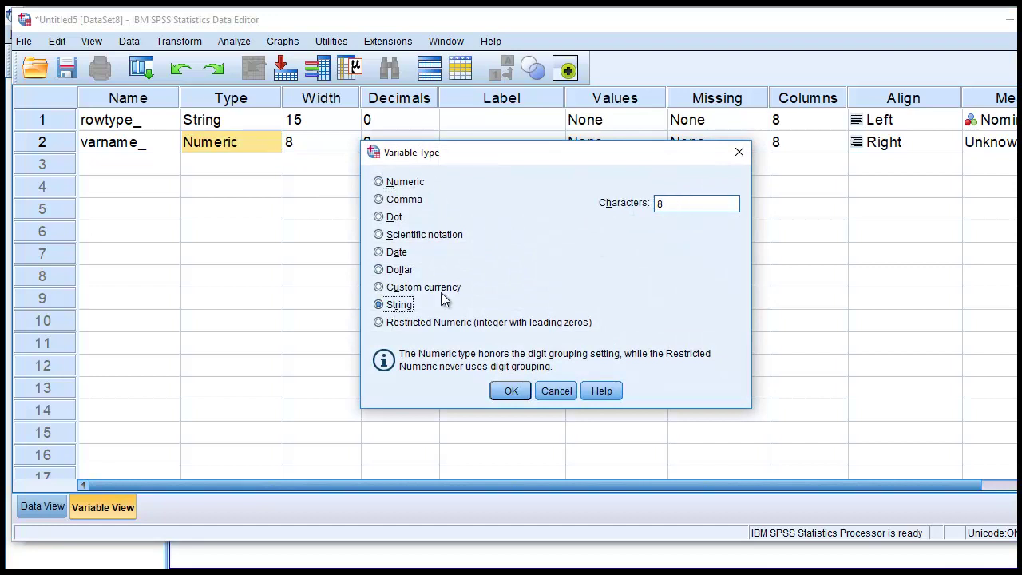
left_click(679, 204)
type("15")
left_click(495, 389)
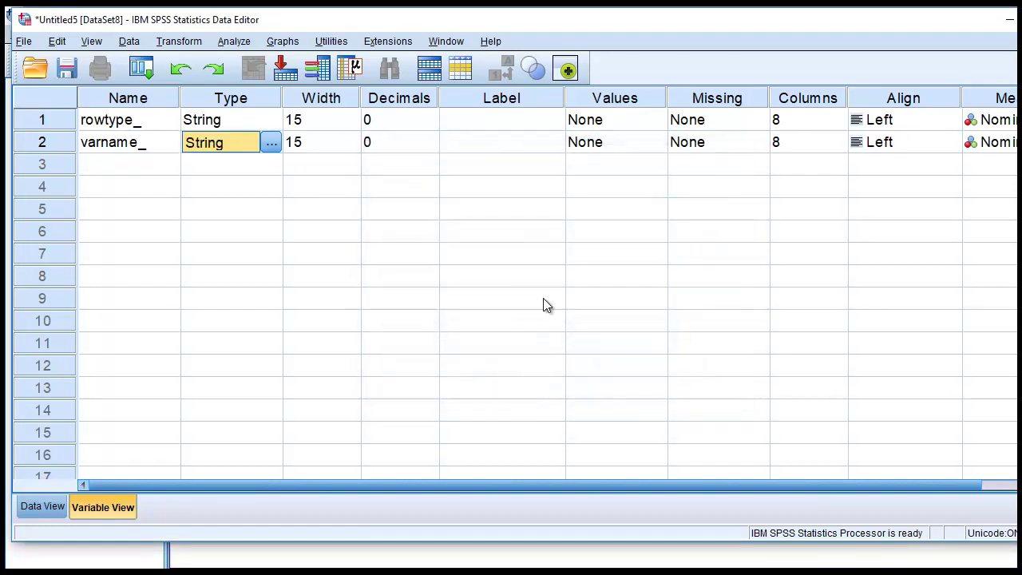
left_click(154, 164)
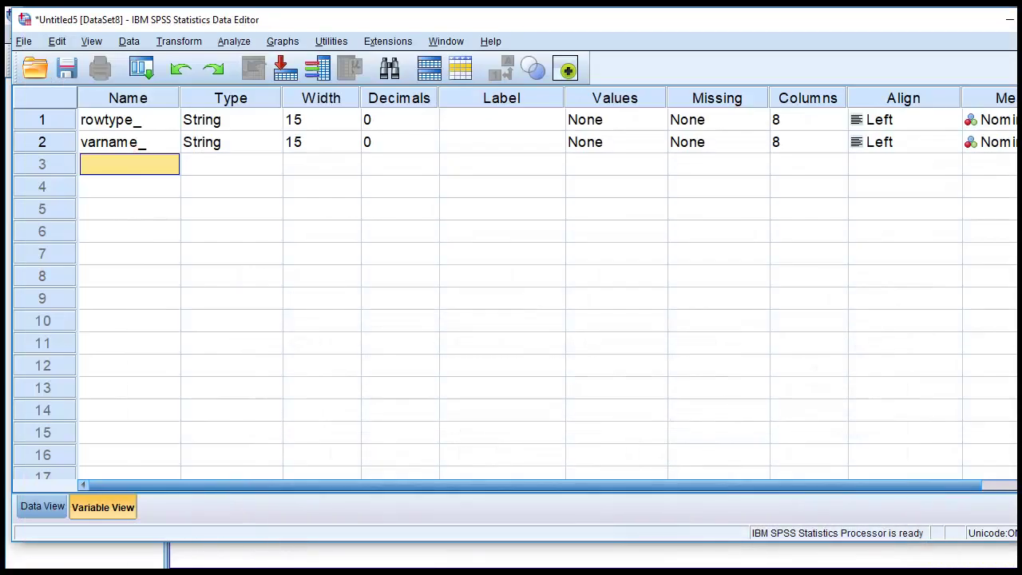
Name variables 3–7 familycomp, ses, mathach, mathatt and challenge in Variable View
type("fa")
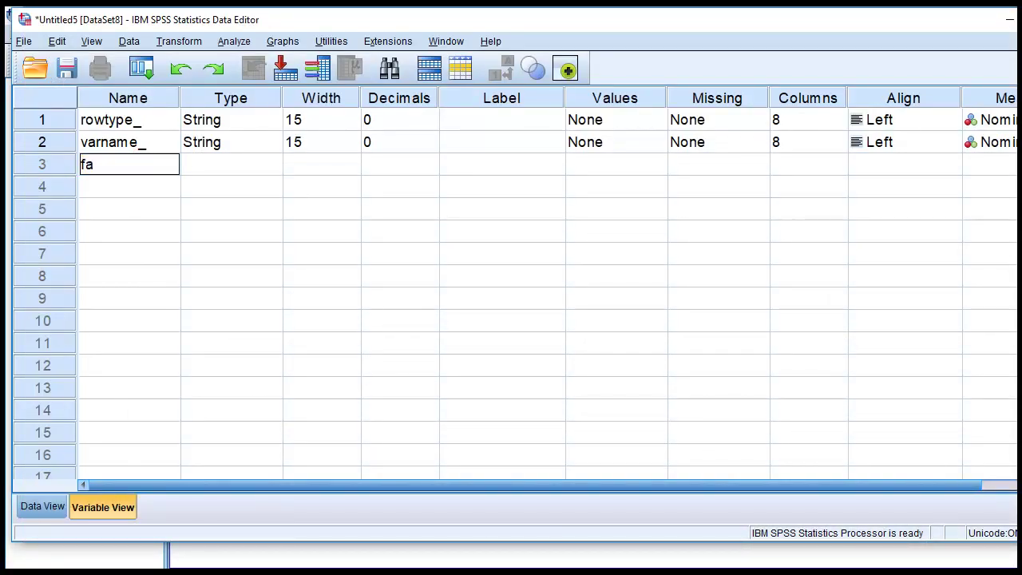
type("milycomp")
key("Return")
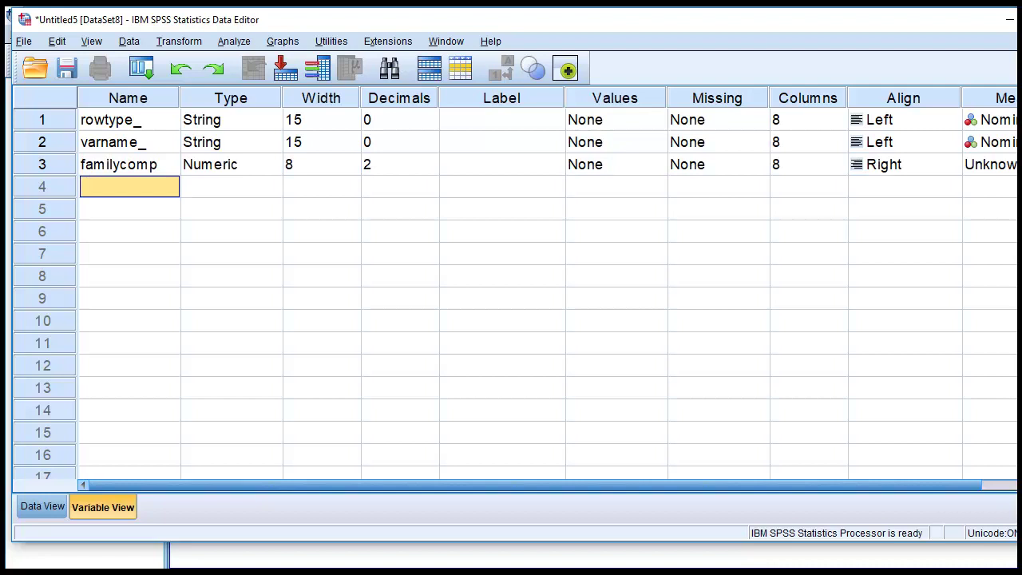
type("ses")
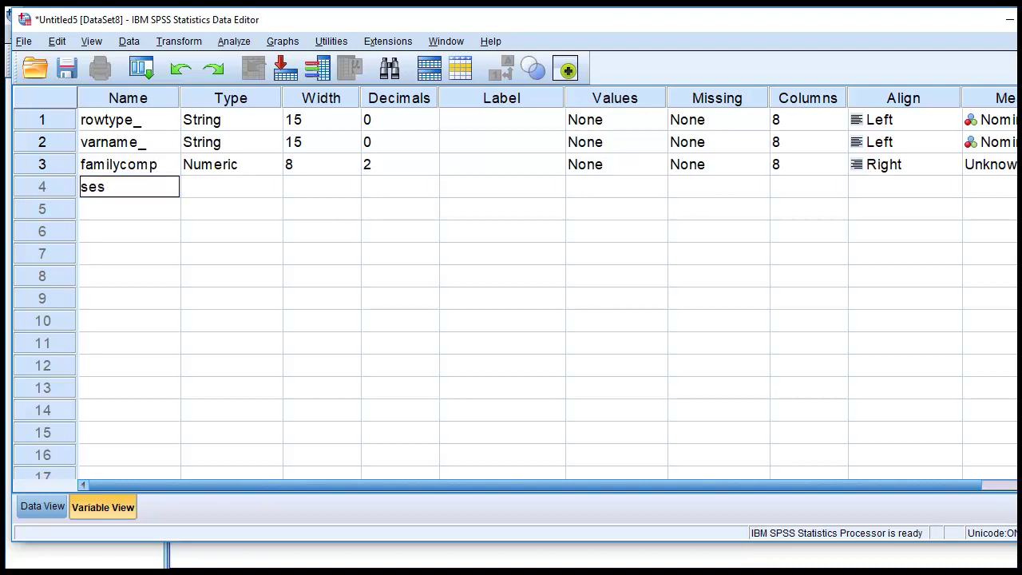
key("Return")
type("mathach")
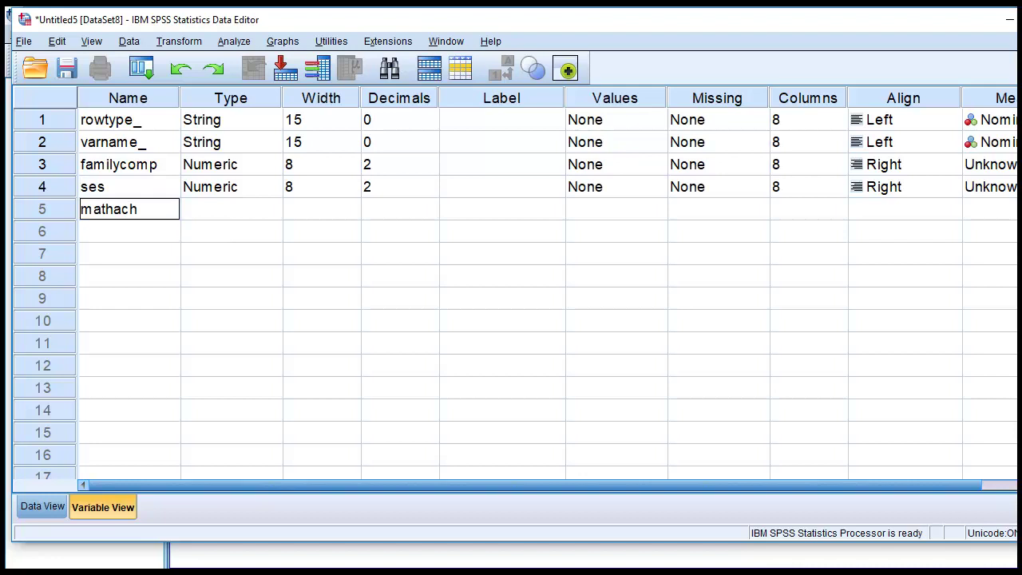
key("Return")
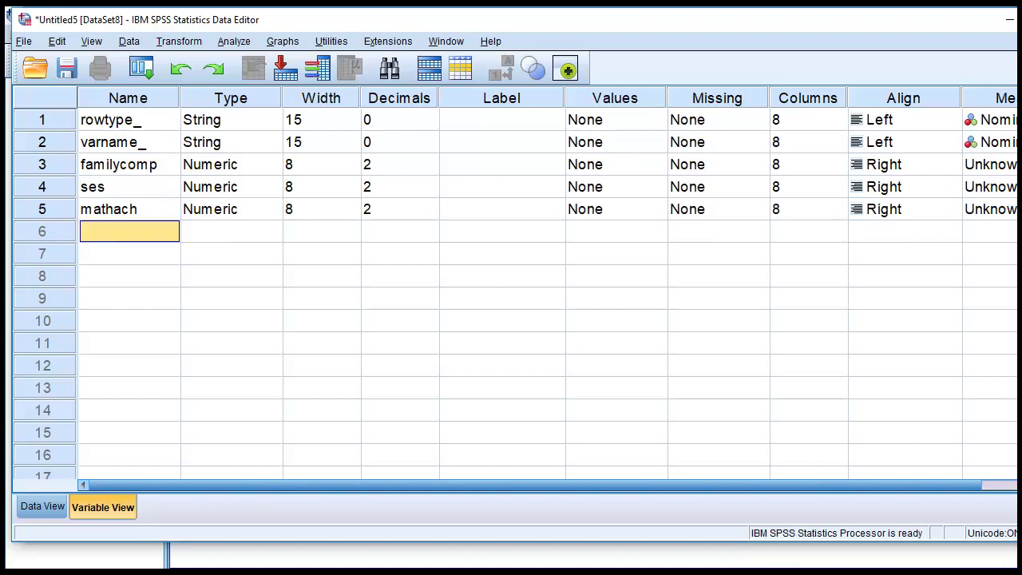
type("mathatt")
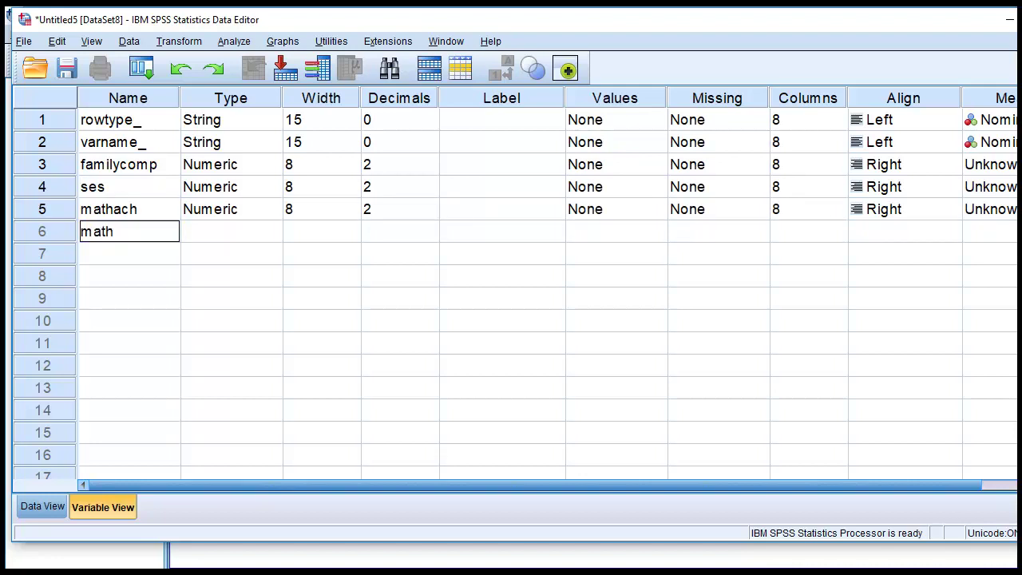
key("Return")
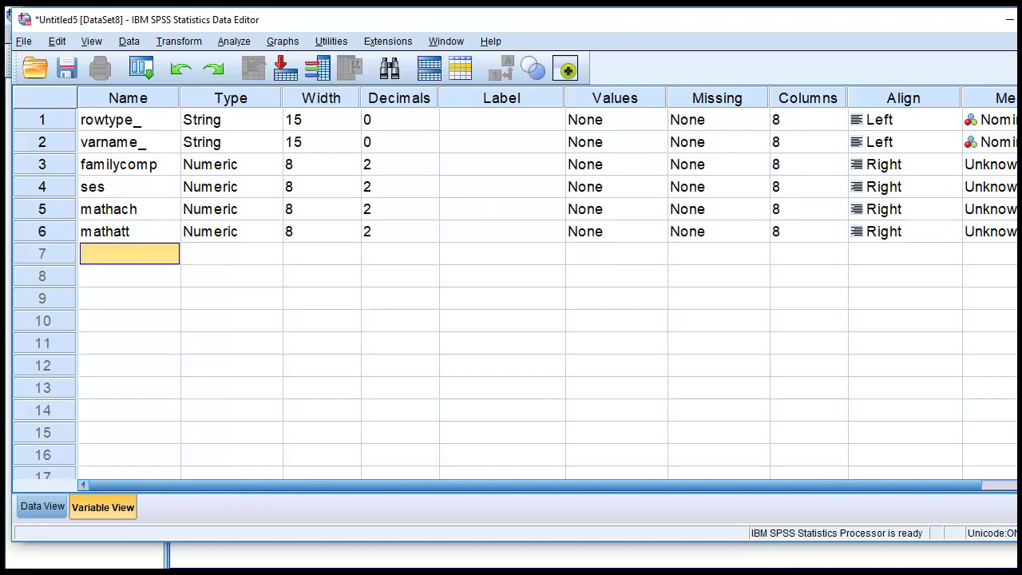
type("challenge")
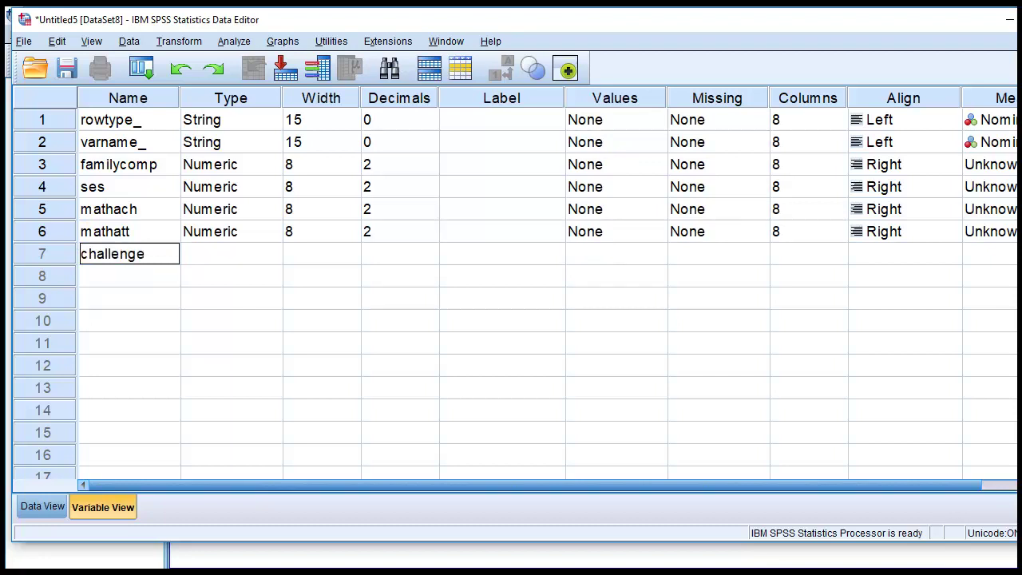
key("Return")
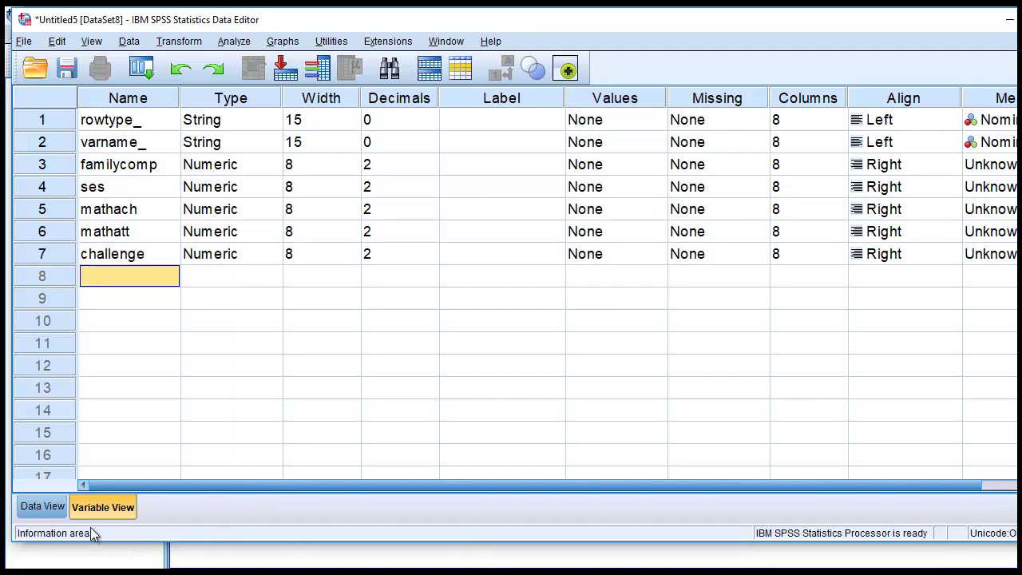
Switch to Data View and widen the familycomp through challenge columns
left_click(36, 506)
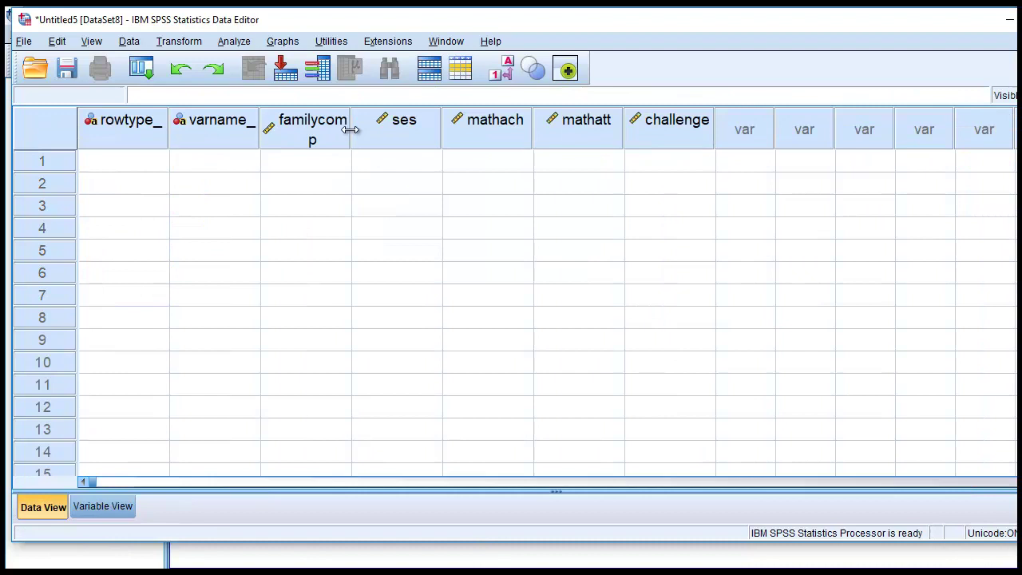
left_click_drag(352, 132, 674, 102)
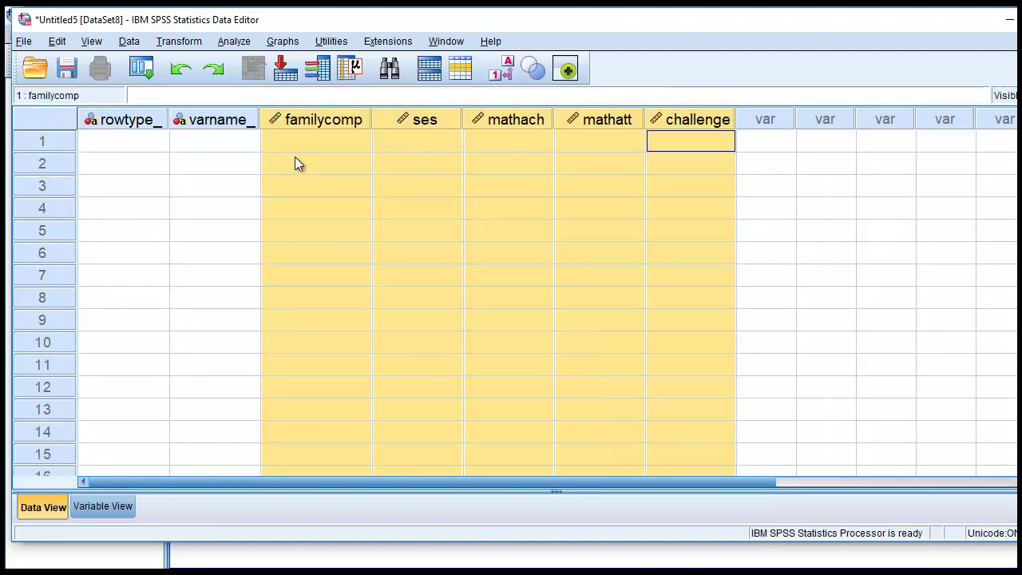
left_click(272, 144)
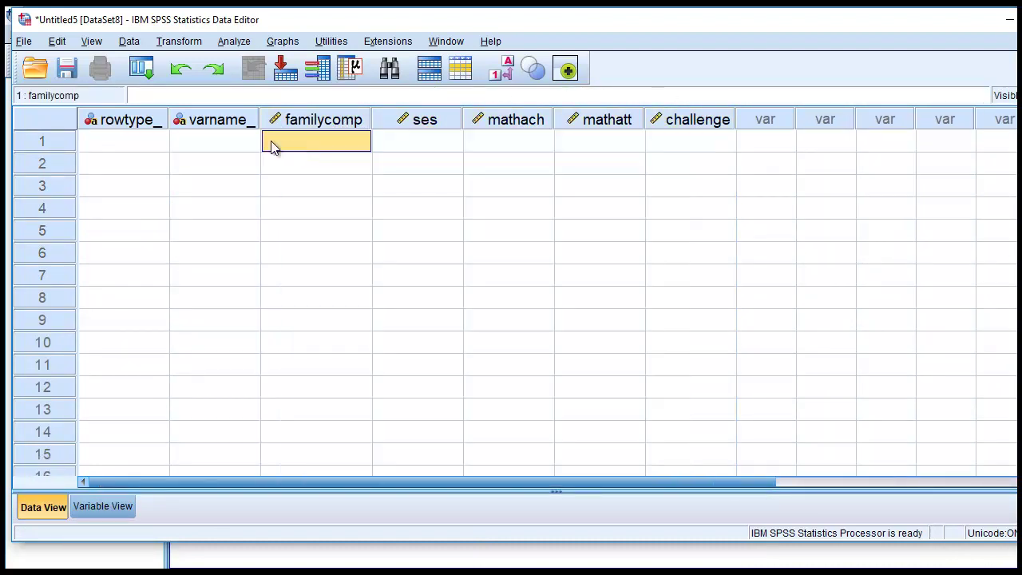
left_click(214, 143)
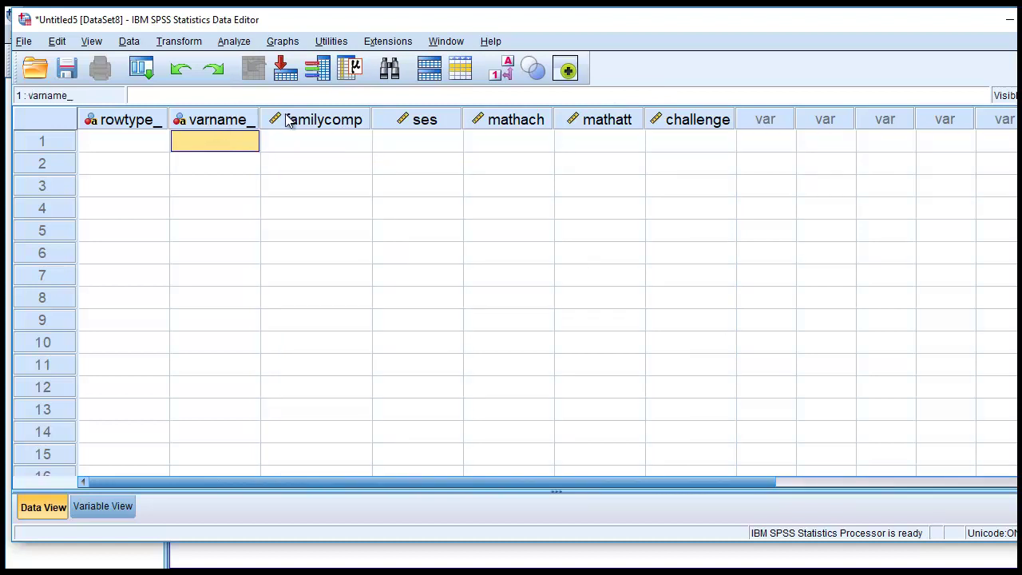
left_click_drag(289, 117, 664, 97)
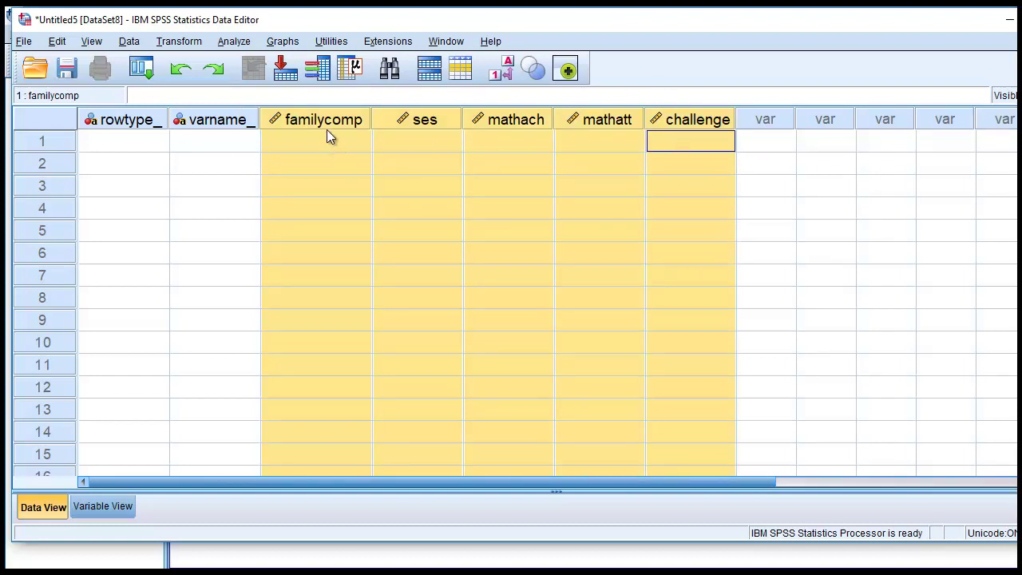
left_click(225, 142)
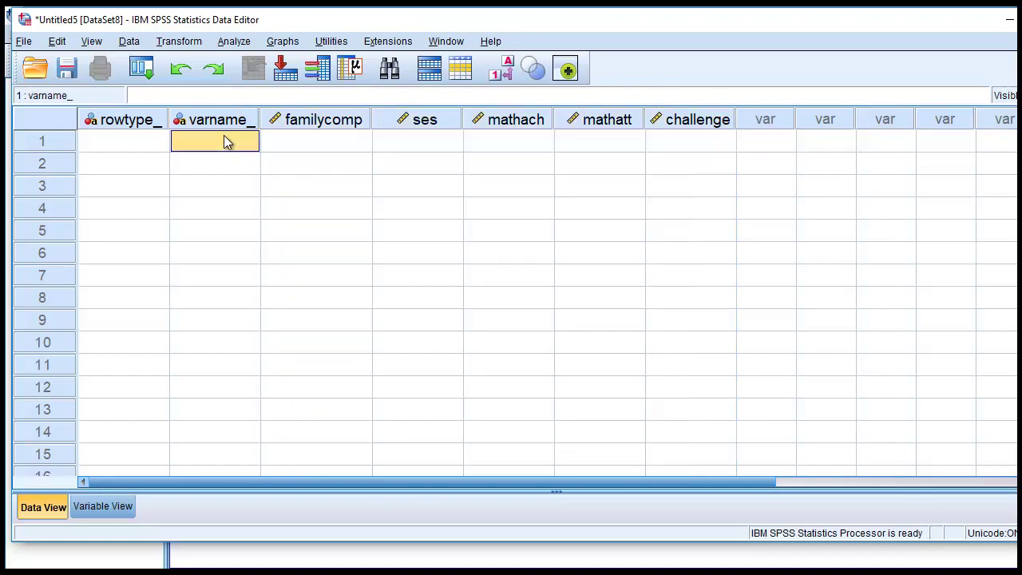
Enter familycomp, ses, mathach, mathatt and challenge down the varname_ column, rows 1–5
type("familycomp")
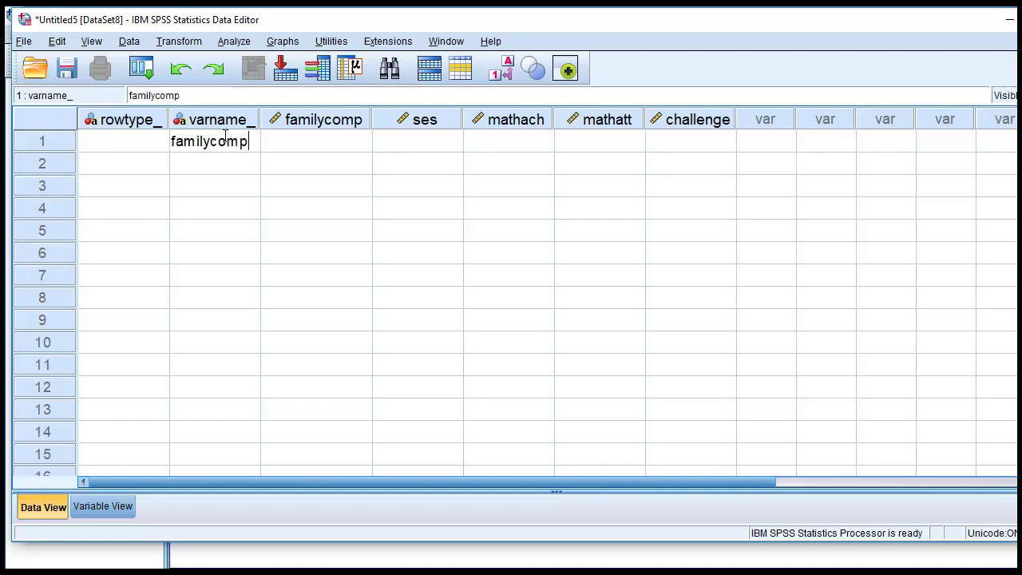
key("Return")
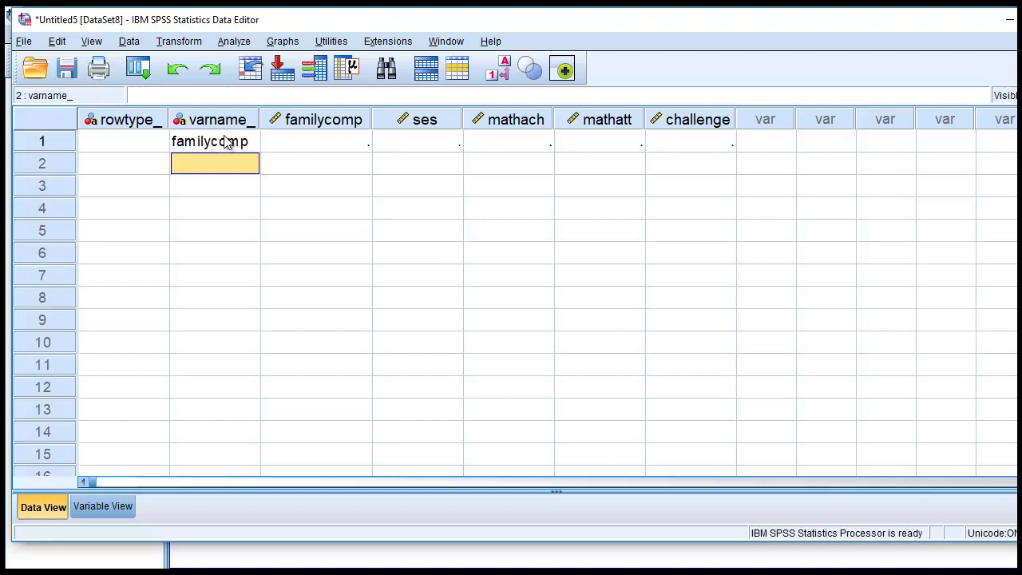
type("ses")
key("Return")
type("mathach")
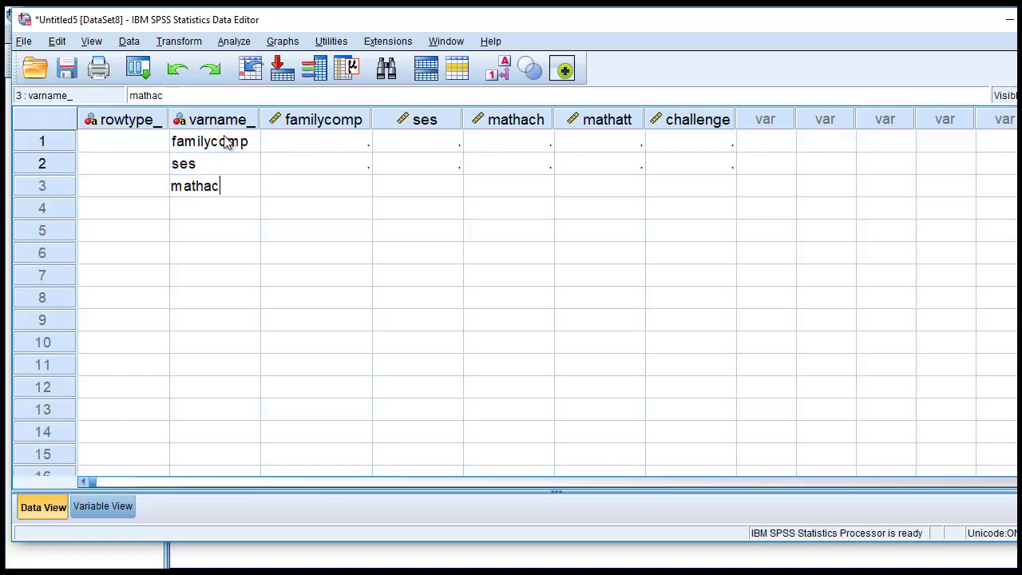
key("Return")
type("mathatt")
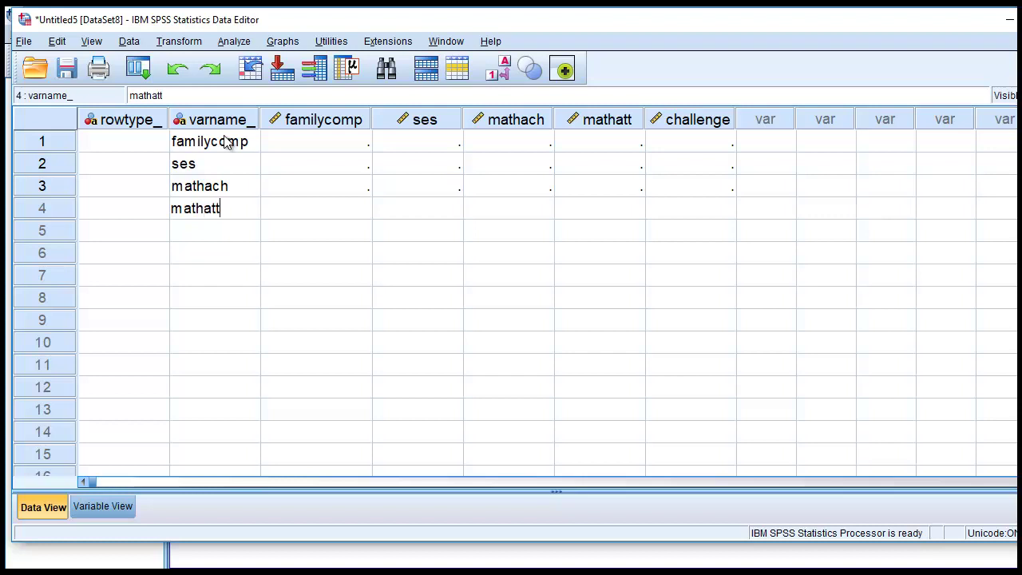
key("Return")
type("challenge")
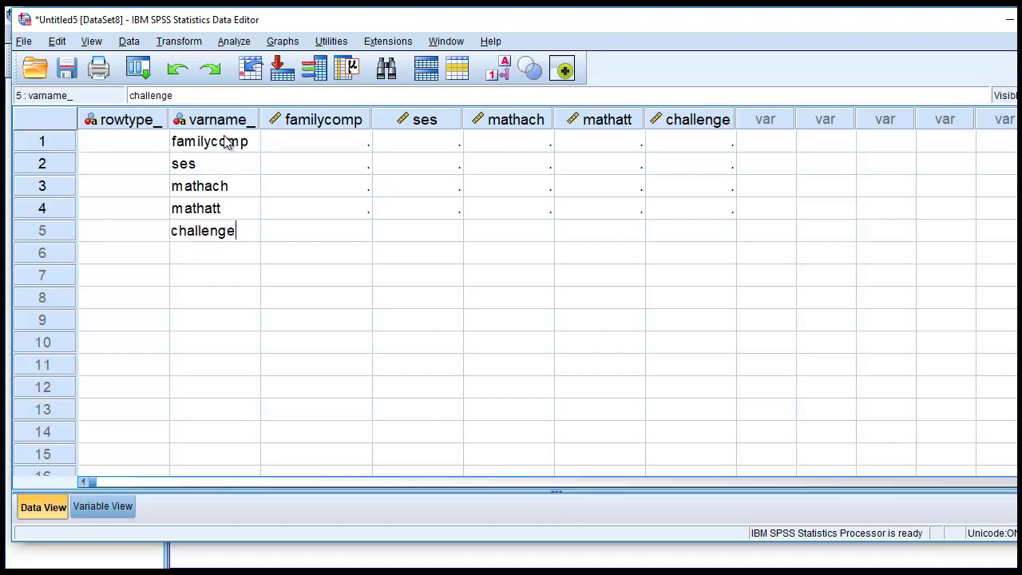
key("Return")
Enter corr in the rowtype_ cell of rows 1–5
key("Left")
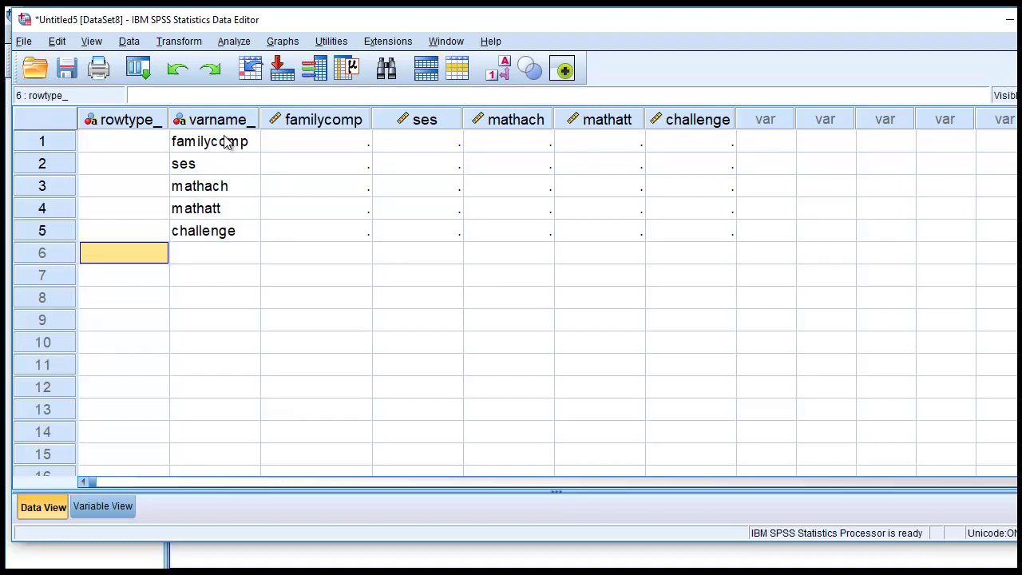
key("Up")
key("Up")
key("Up")
key("Up")
key("Up")
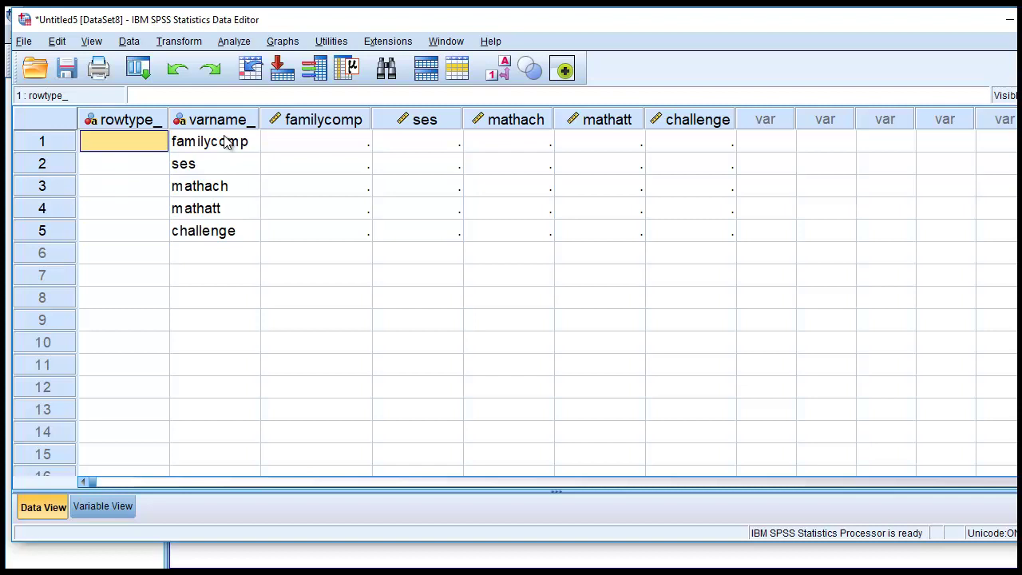
type("corr")
key("Return")
type("corr")
key("Return")
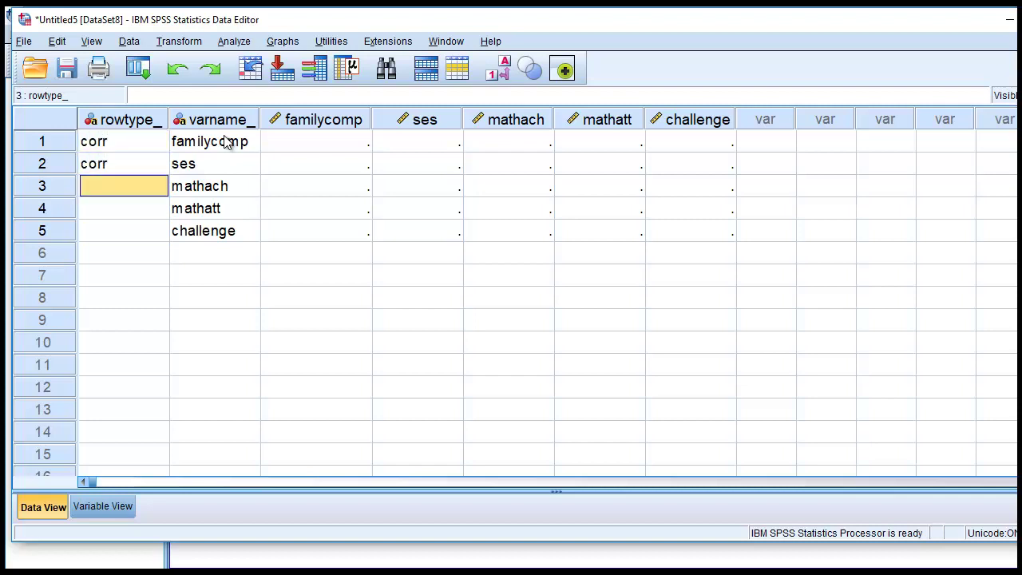
type("corr")
key("Return")
type("corr")
key("Return")
type("corr")
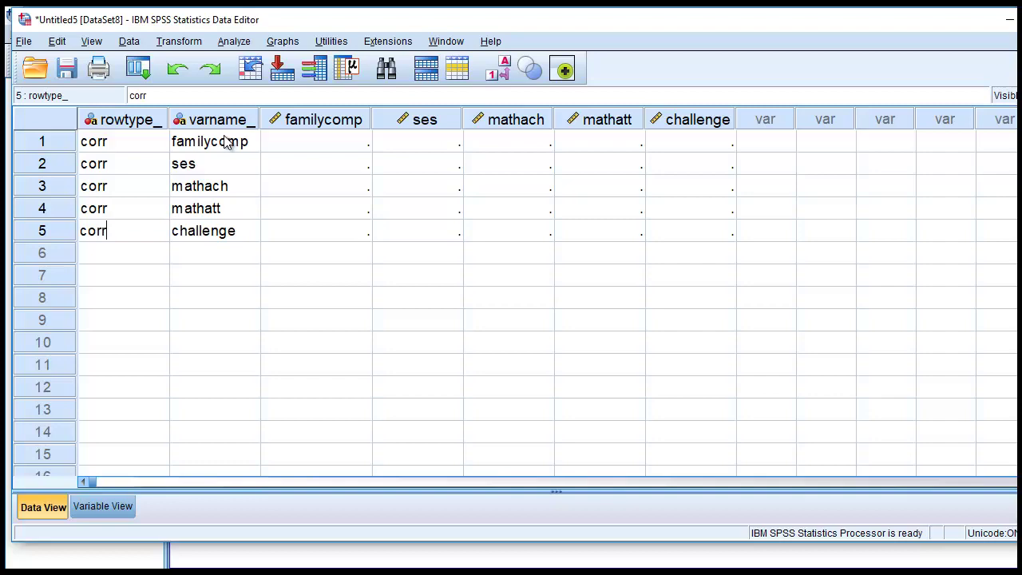
key("Tab")
Move to the top of the familycomp column and switch to the paper's correlation table
key("Right")
key("Up")
key("Up")
key("Up")
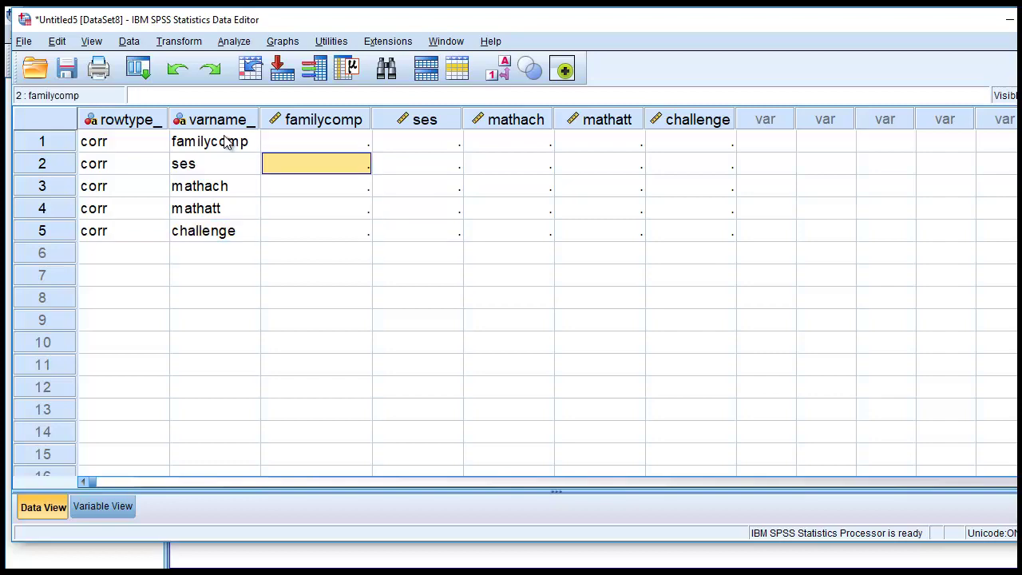
key("Up")
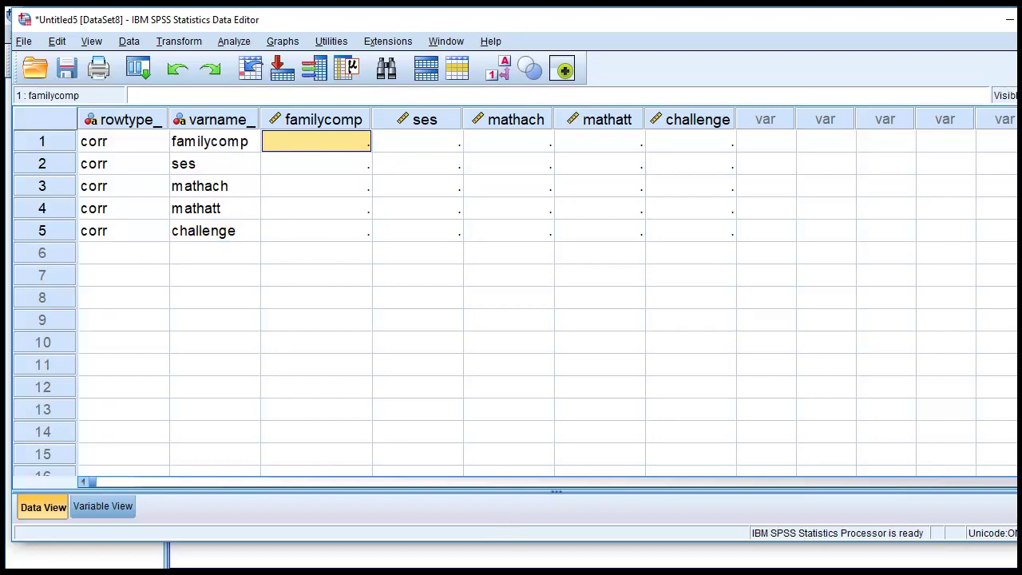
key("alt+Tab")
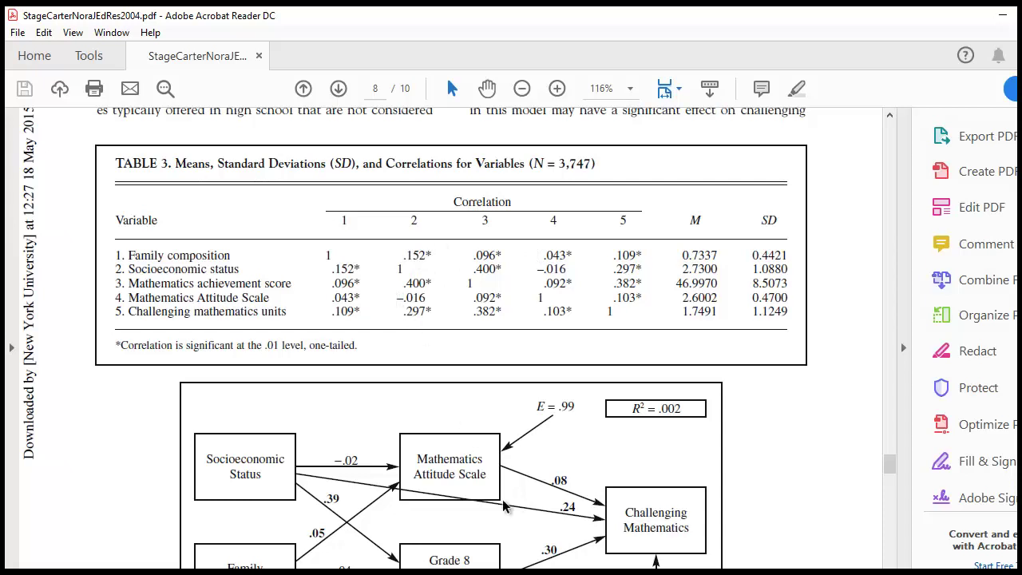
Return from the PDF to the Untitled5 SPSS data editor
left_click(457, 572)
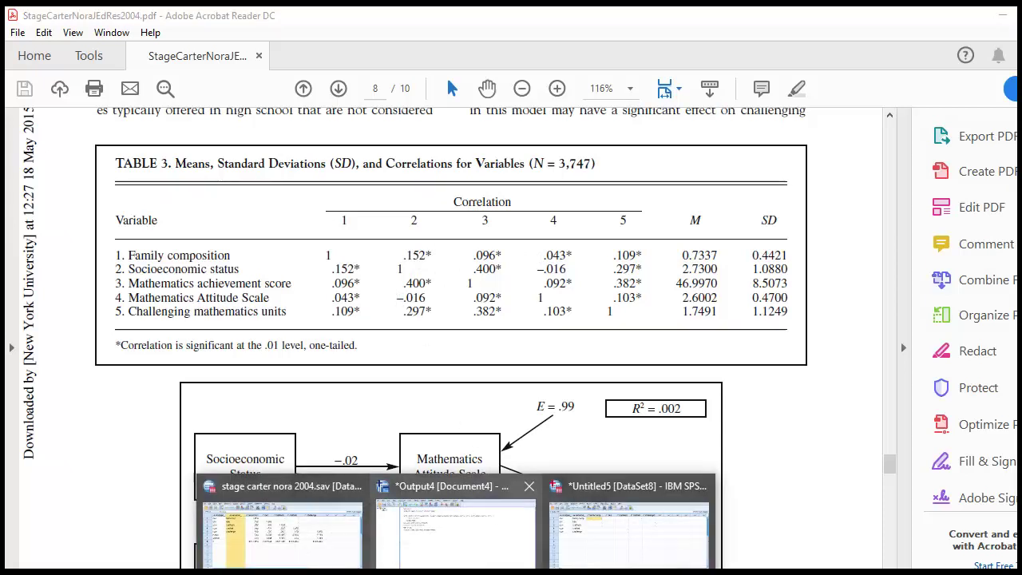
left_click(644, 530)
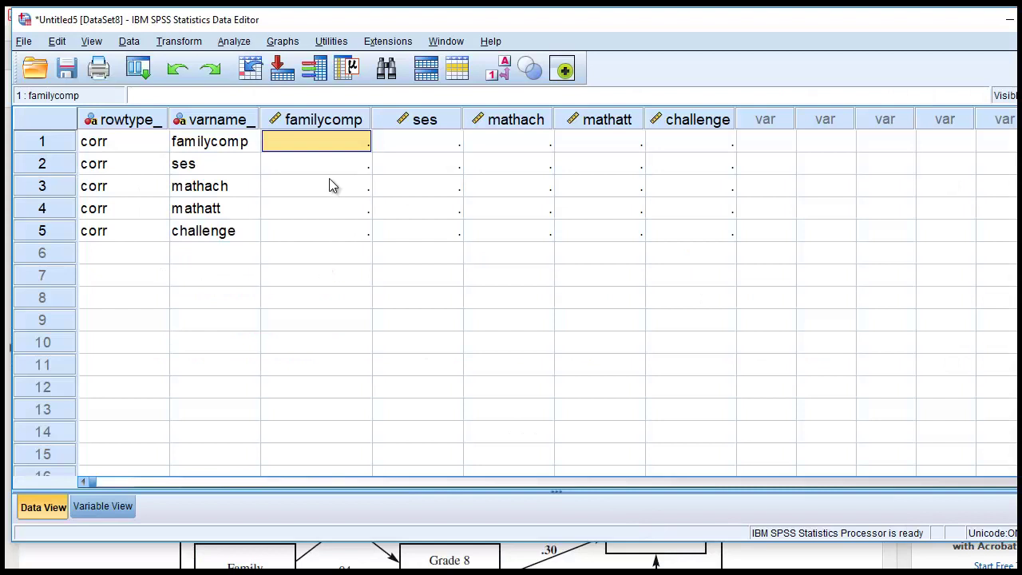
Enter 1 in each diagonal cell from familycomp through challenge, then glance at the paper's table
type("1")
key("Return")
key("Right")
type("1")
key("Return")
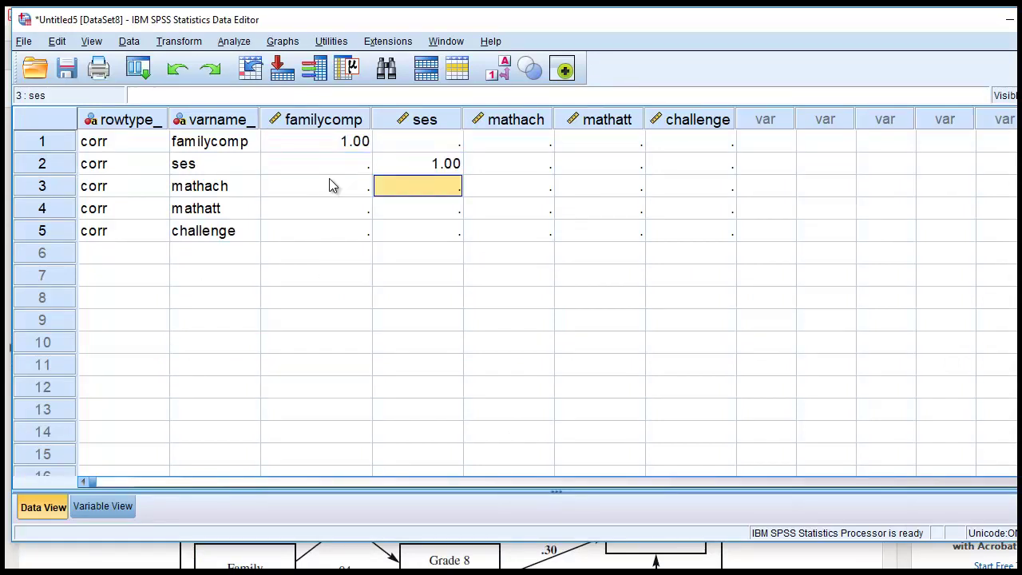
key("Right")
type("1")
key("Return")
key("Right")
type("1")
key("Return")
key("Right")
type("1")
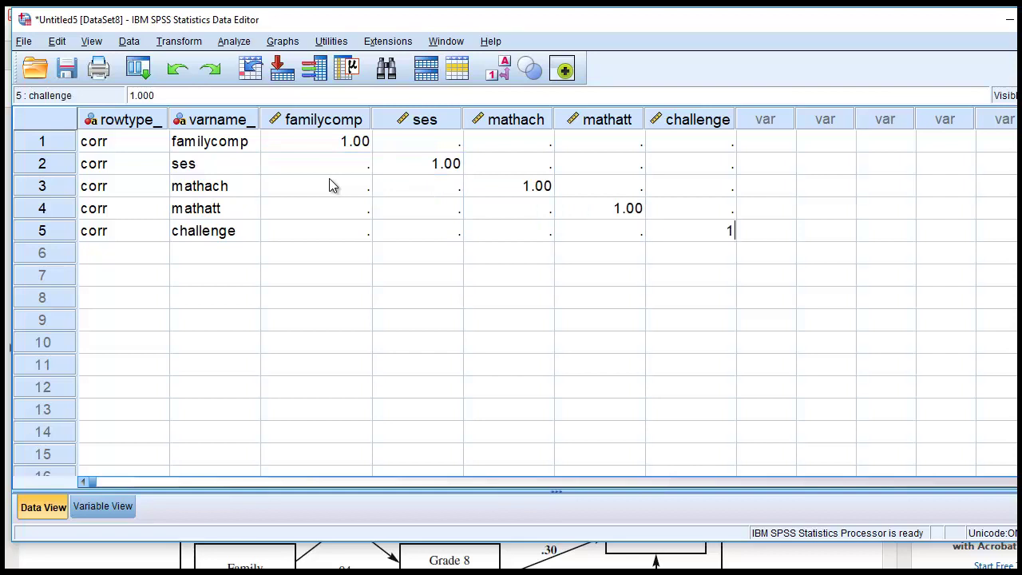
key("Return")
key("Left")
key("Left")
key("Left")
key("Up")
key("Up")
key("Up")
key("Up")
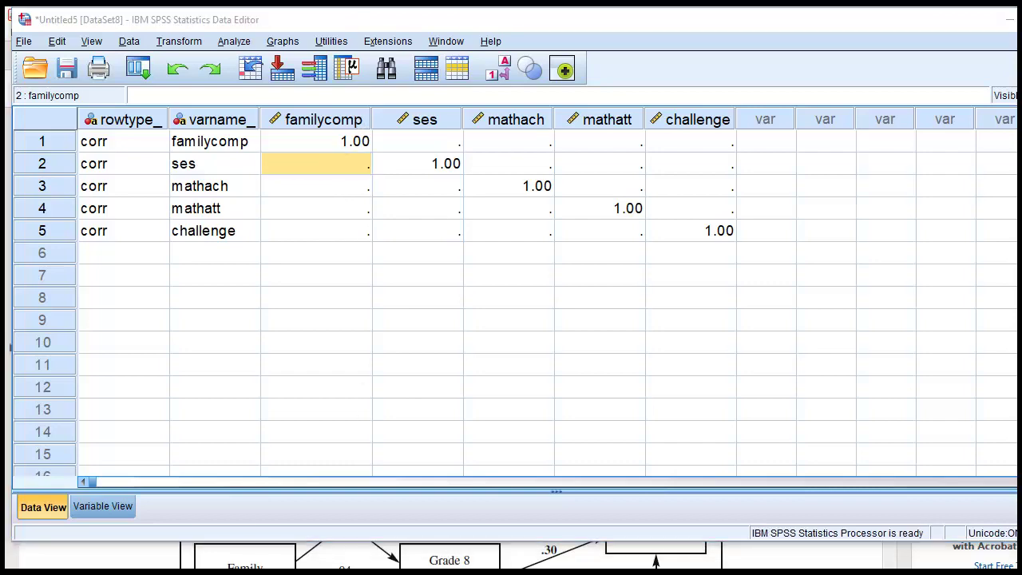
key("alt+Tab")
key("alt+Tab")
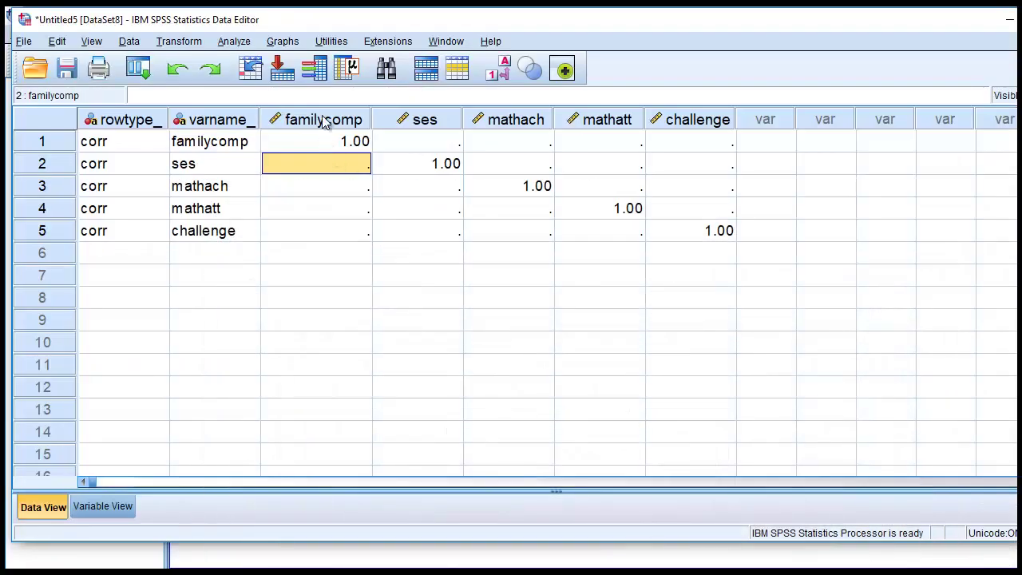
Set familycomp and ses to 3 decimal places in Variable View
double_click(322, 119)
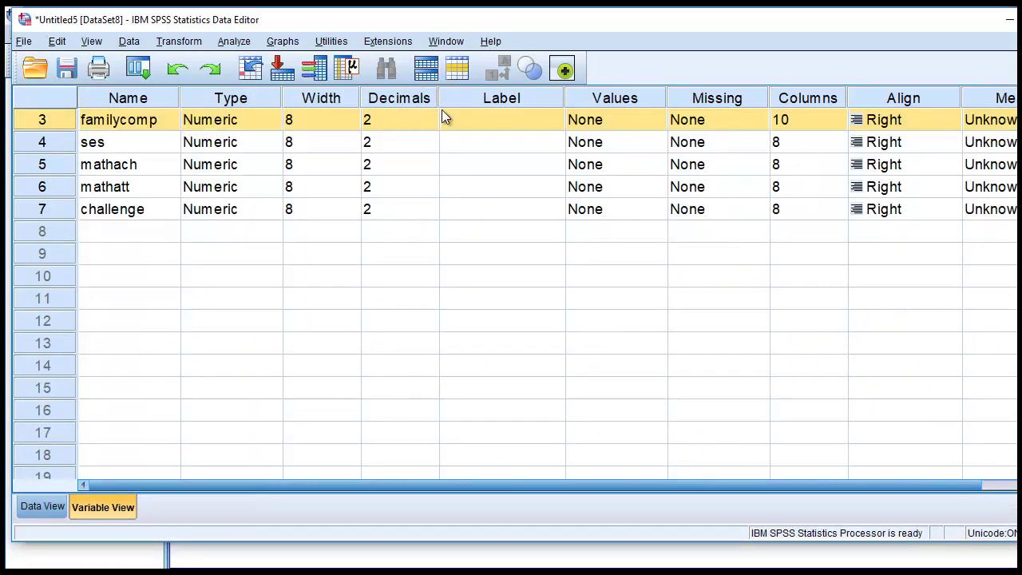
left_click(436, 114)
left_click(432, 116)
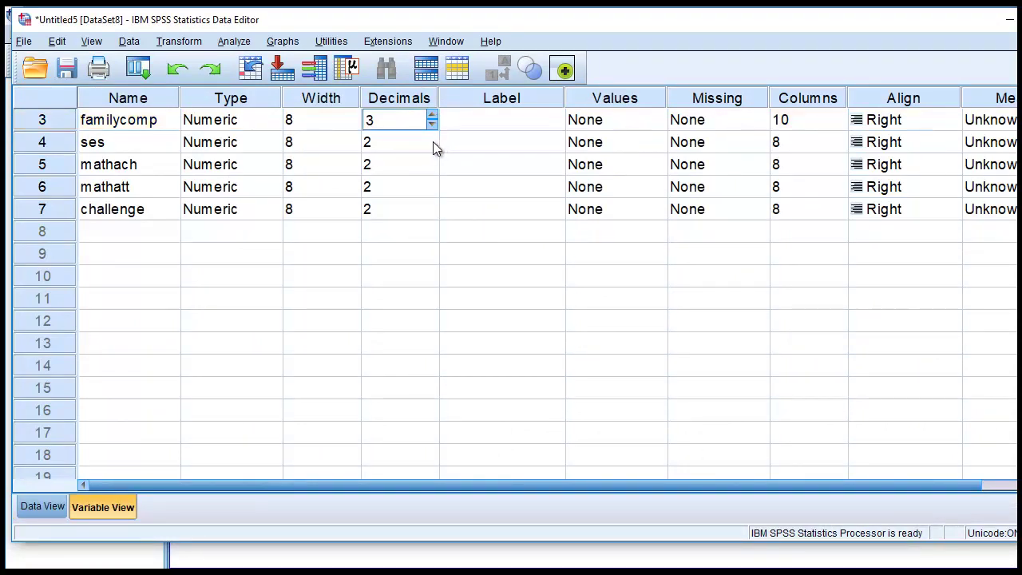
left_click(433, 143)
left_click(432, 137)
Set mathach, mathatt and challenge to 3 decimals and return to the data grid
left_click(439, 165)
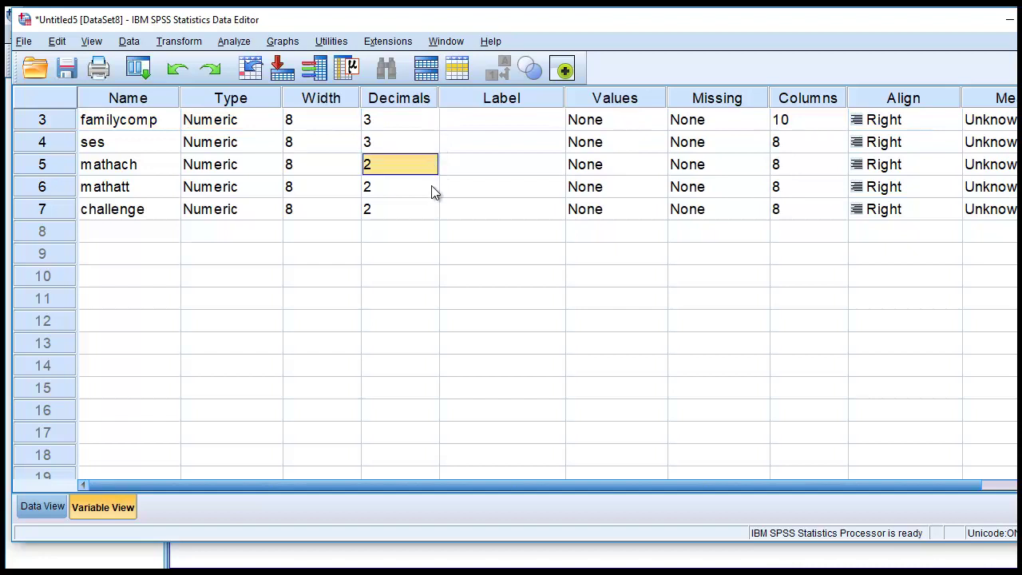
left_click(435, 163)
left_click(432, 159)
left_click(432, 159)
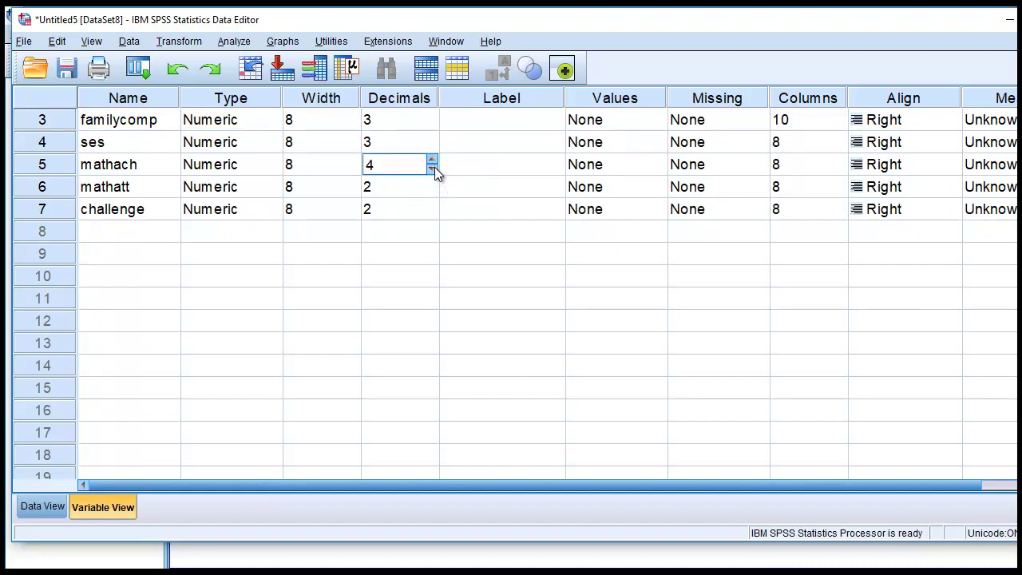
left_click(432, 169)
left_click(436, 188)
left_click(432, 182)
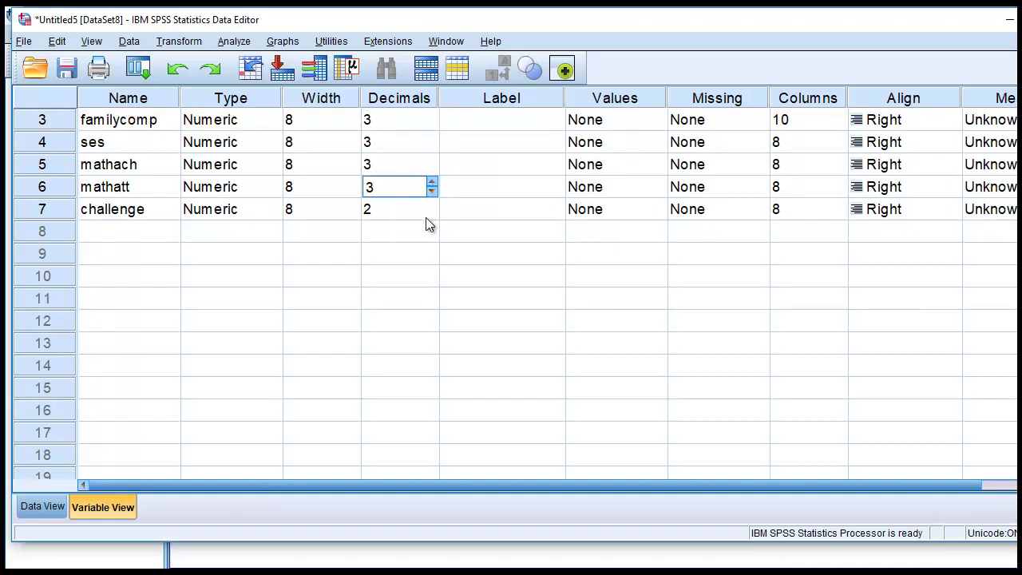
left_click(435, 208)
left_click(432, 204)
left_click(432, 204)
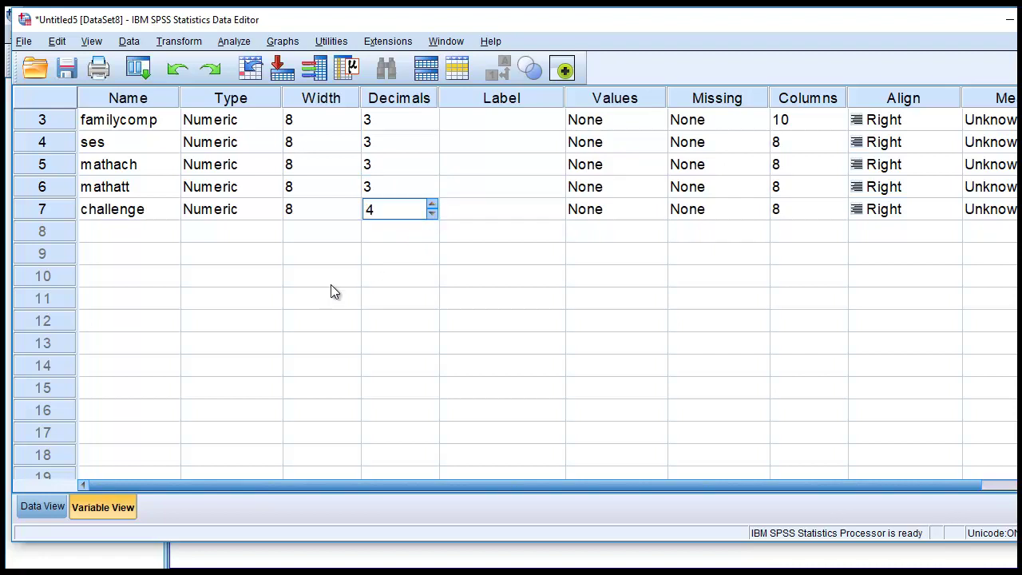
left_click(433, 213)
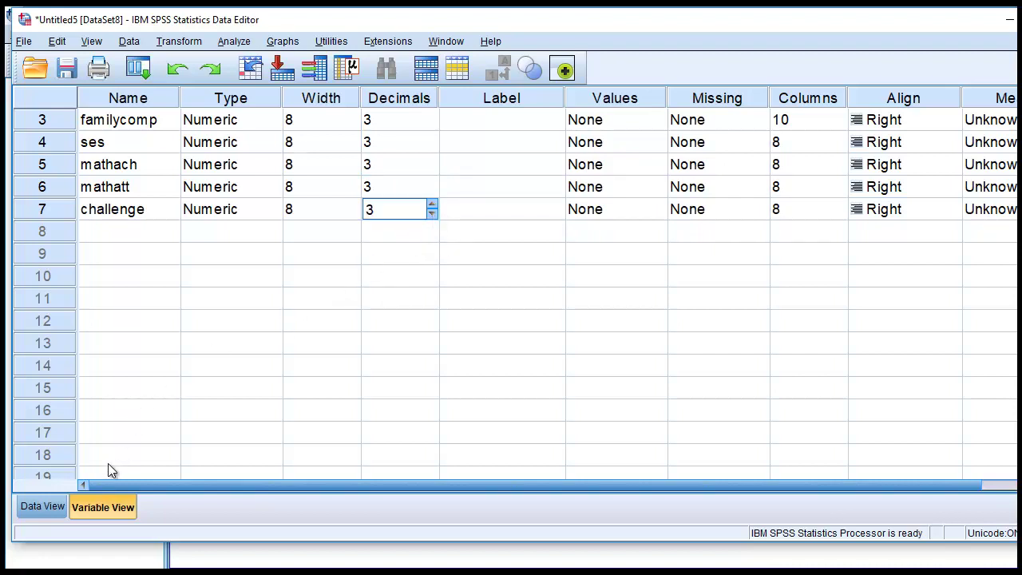
left_click(48, 511)
left_click(337, 164)
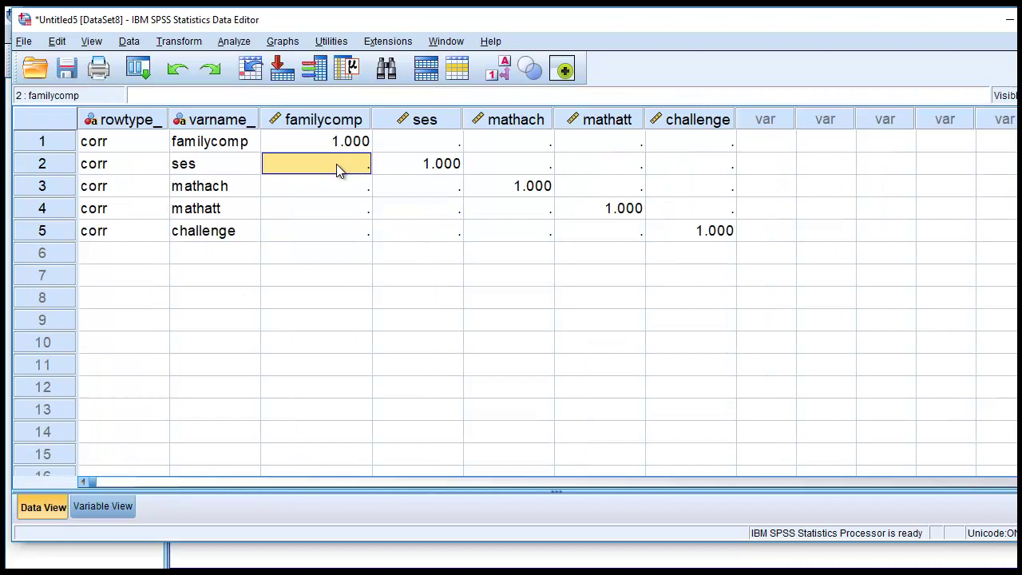
Enter the familycomp column correlations .152, .096, .043 and .109
type(".152")
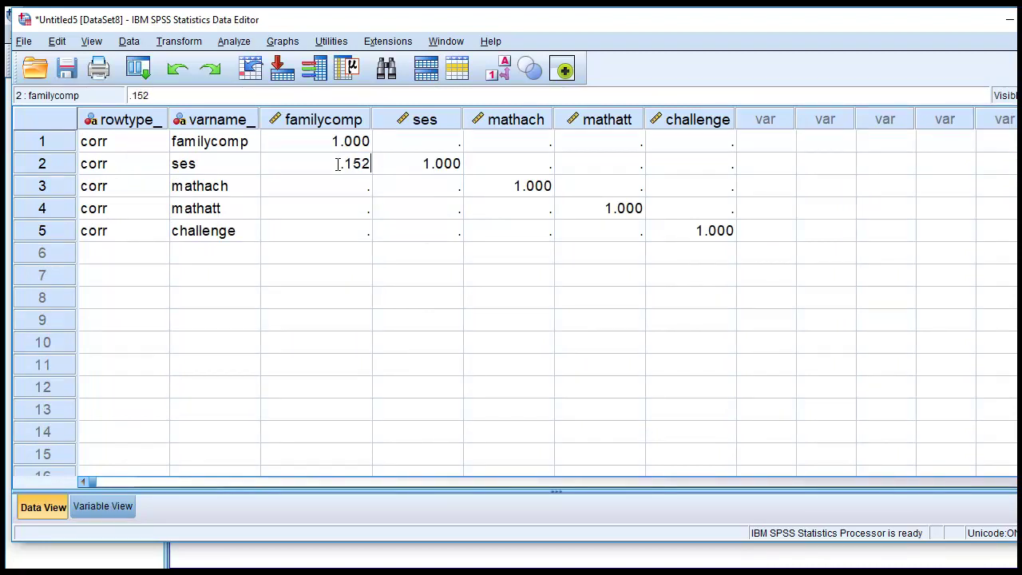
key("Return")
type(".096")
key("Return")
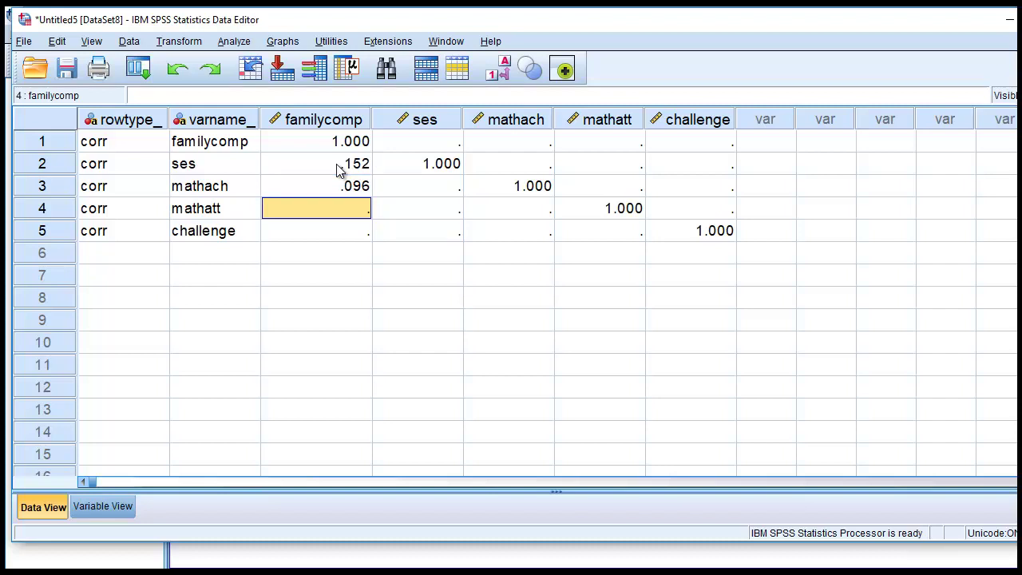
type(".04")
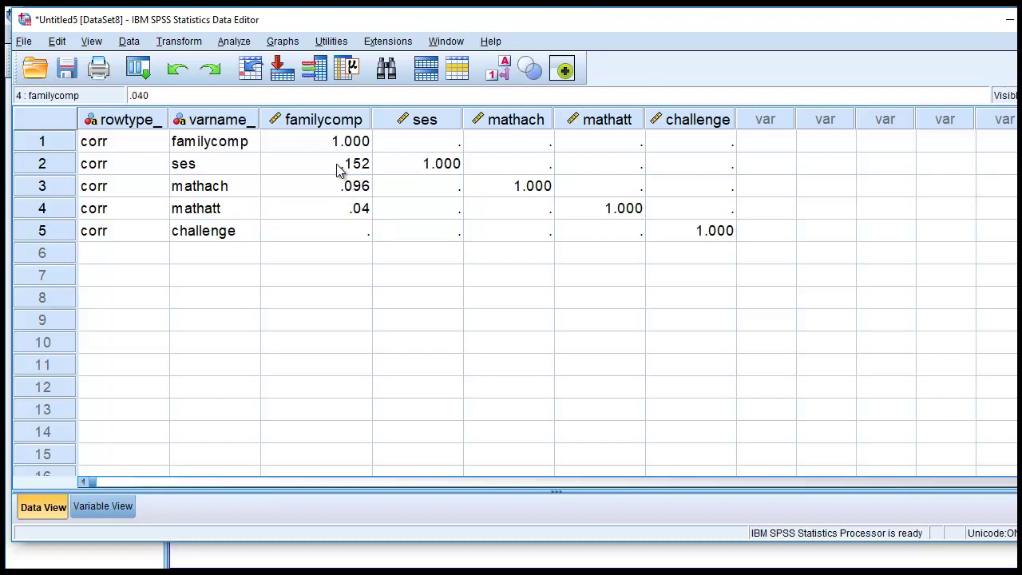
type("3")
key("Return")
type(".109")
key("Tab")
Enter the ses column correlations .400, -.016 and .297
key("Up")
key("Up")
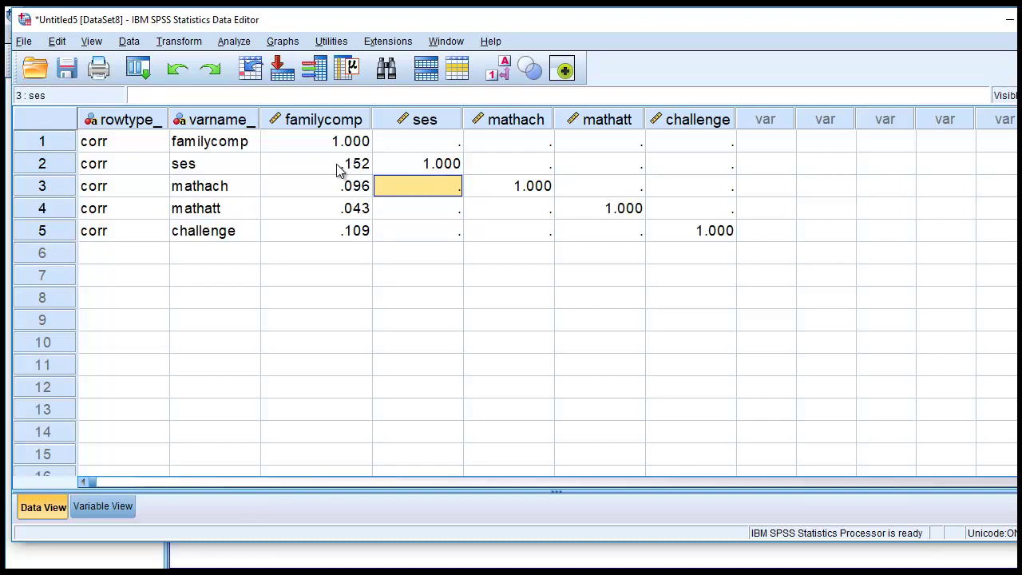
key("F2")
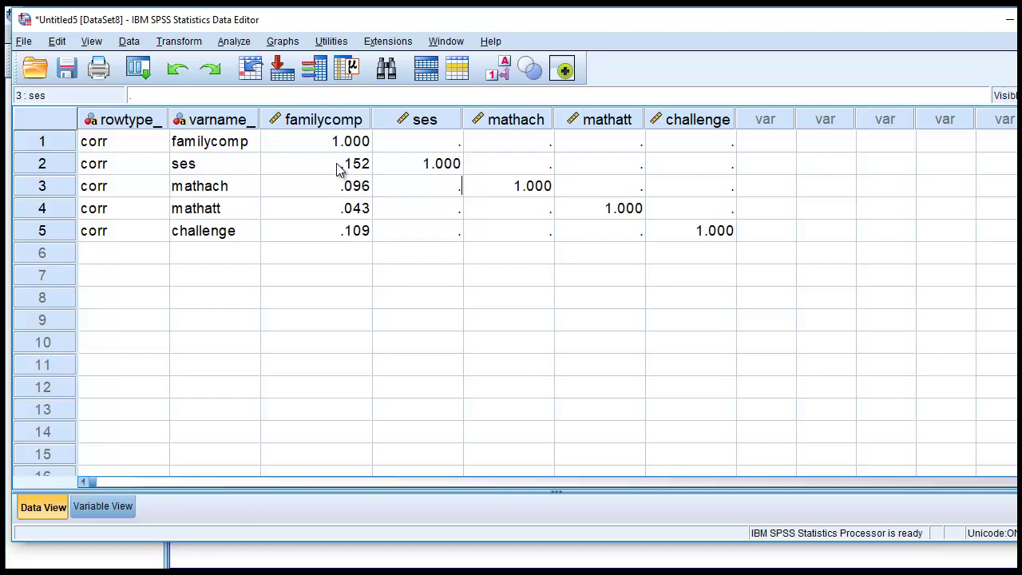
type(".400")
key("Return")
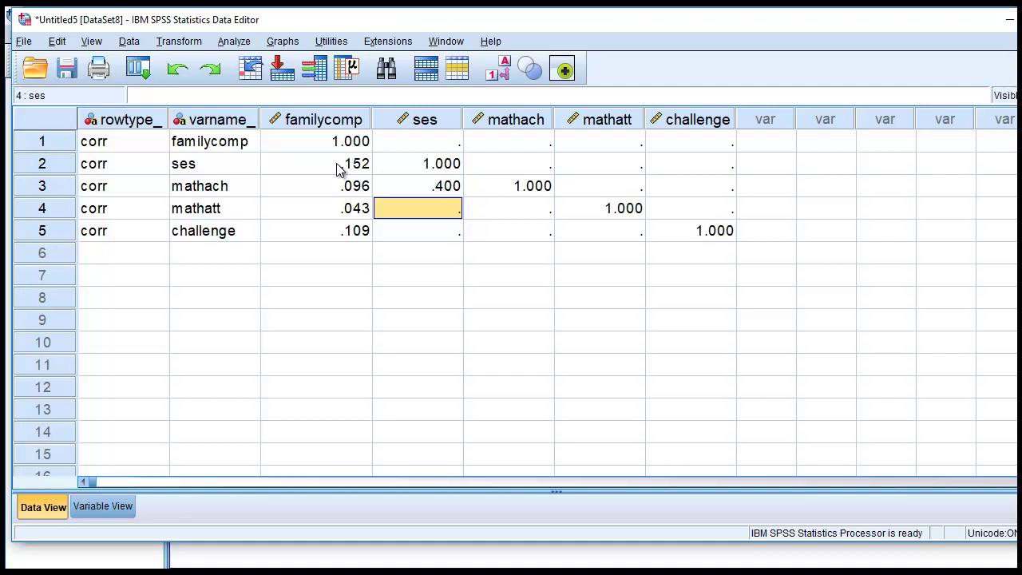
type("-.016")
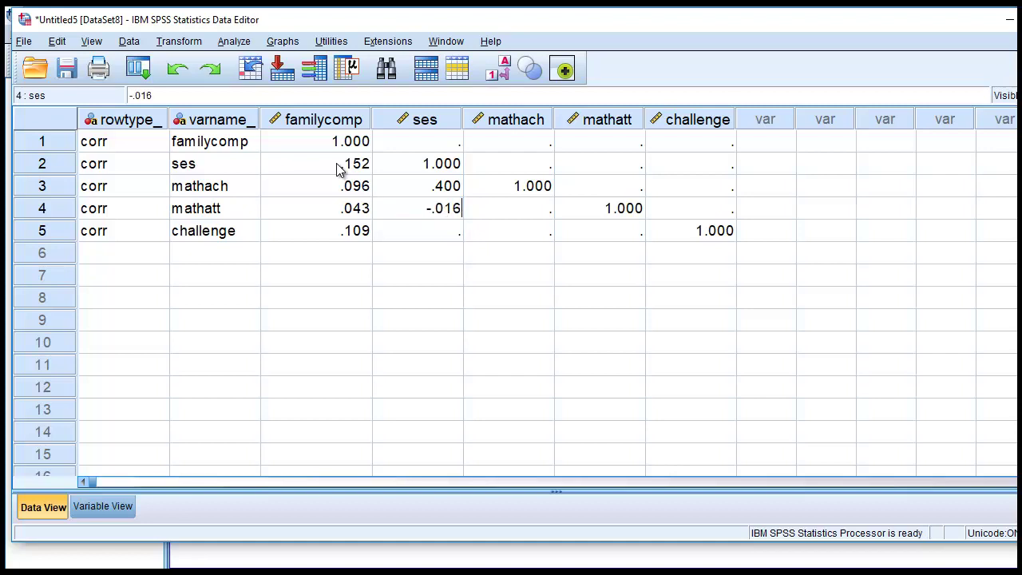
key("Return")
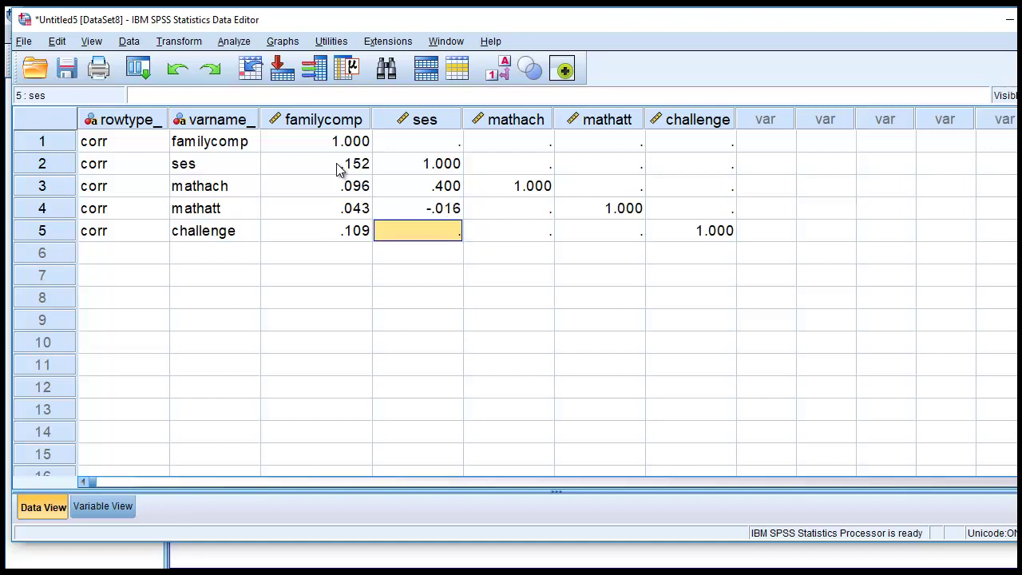
type(".297")
key("Up")
Enter the remaining correlations .092, .382 and .103, ending at the start of row 6
key("Right")
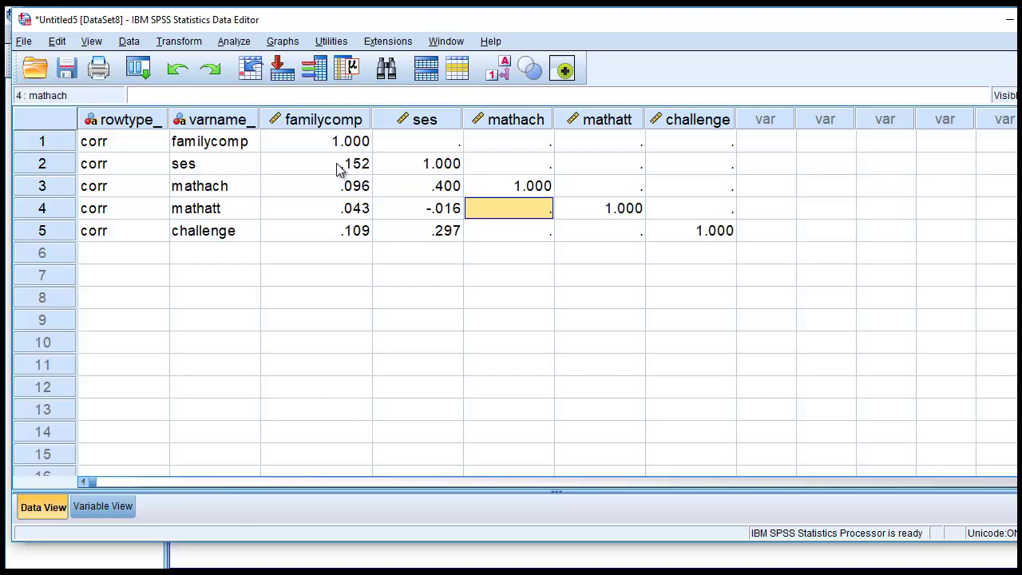
type(".092")
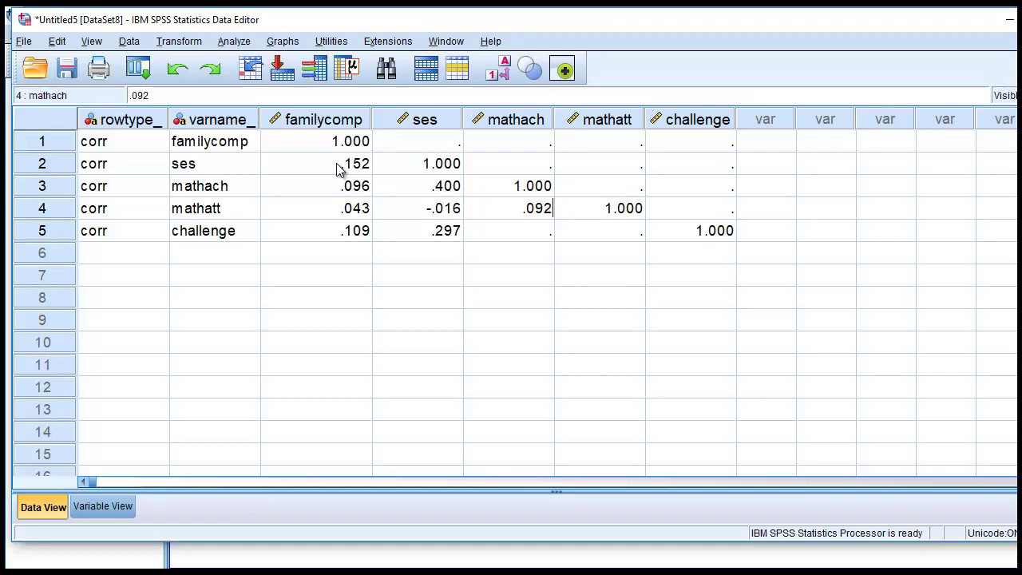
key("Return")
type(".382")
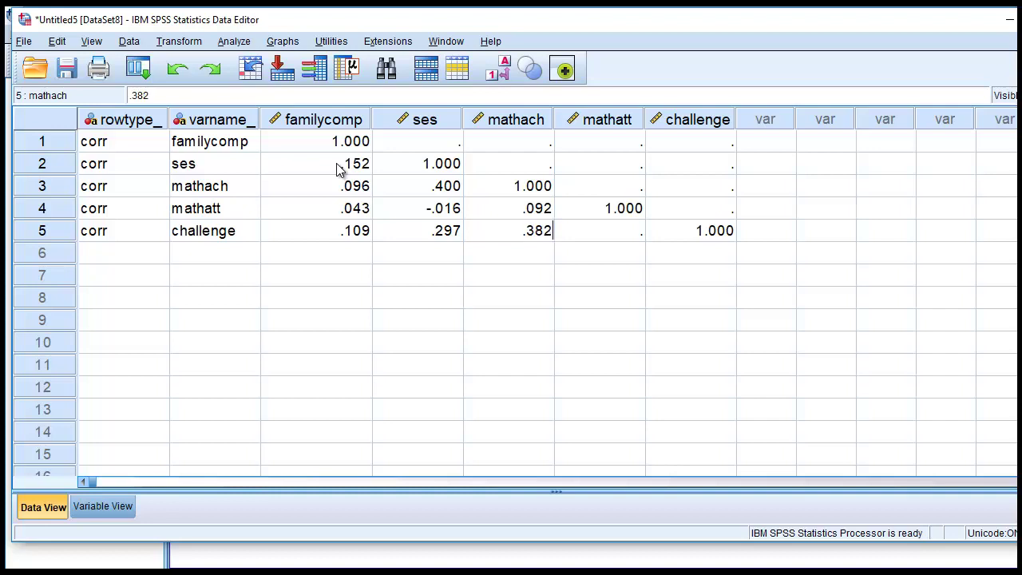
key("Tab")
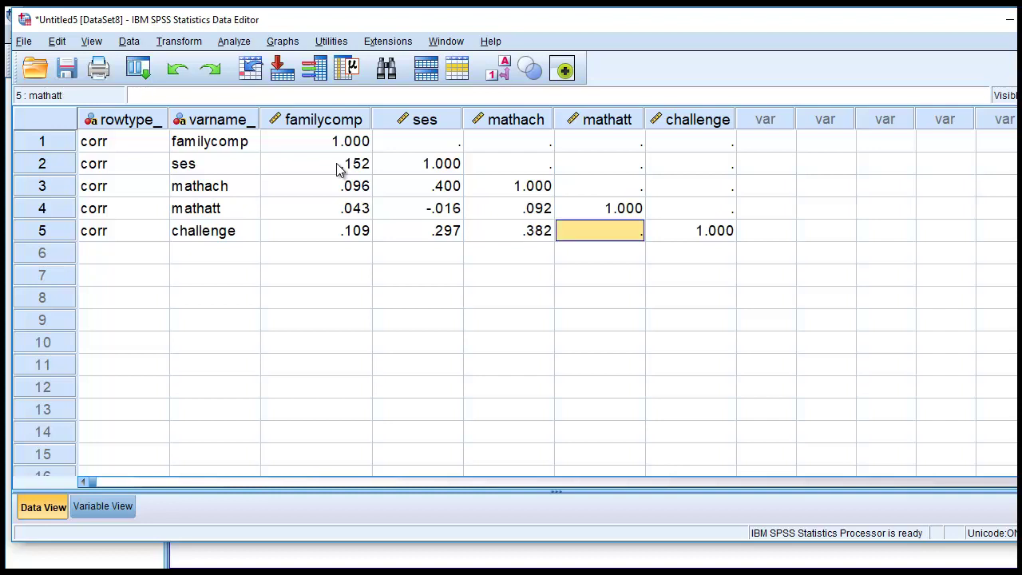
type(".103")
key("Return")
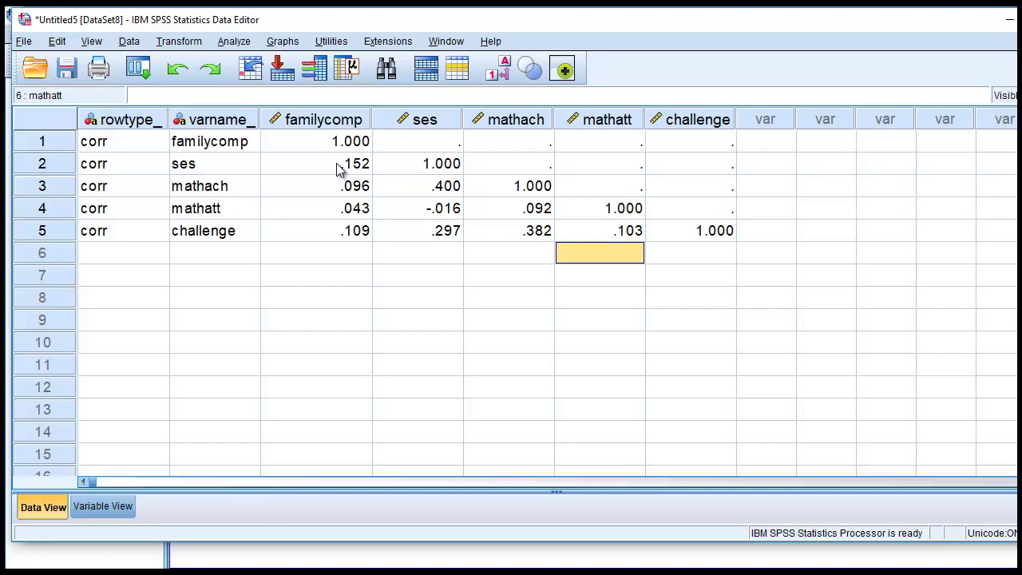
key("Left")
key("Left")
key("Left")
key("Left")
key("Left")
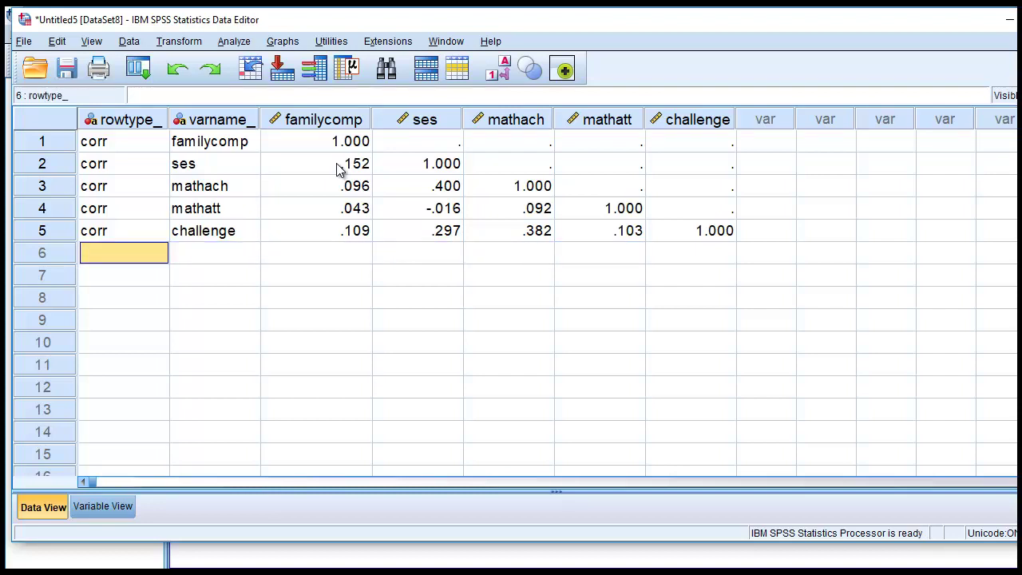
Label row 6 as mean and find the family composition mean 0.7337 in the article's table
type("mean")
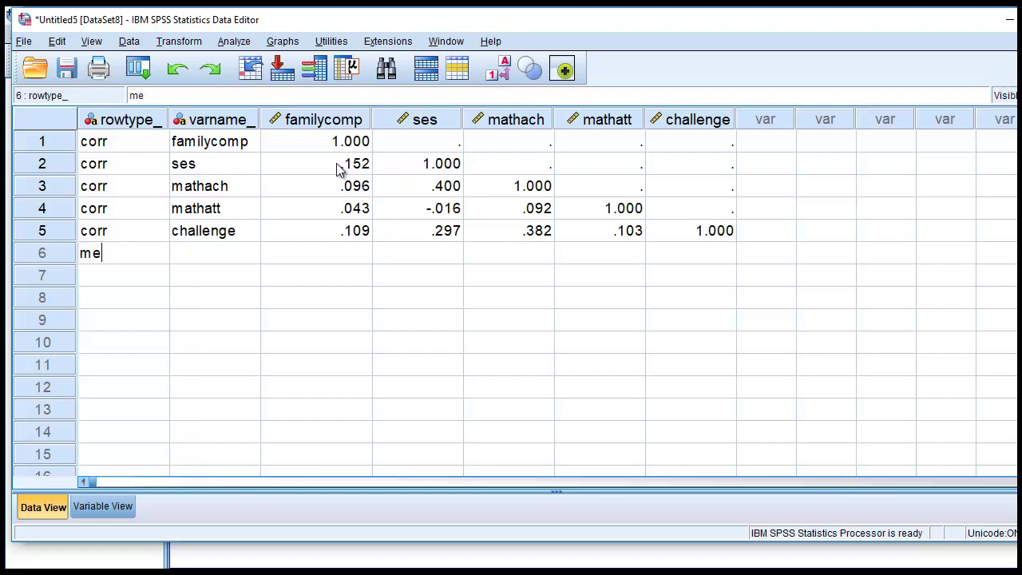
key("Tab")
key("Tab")
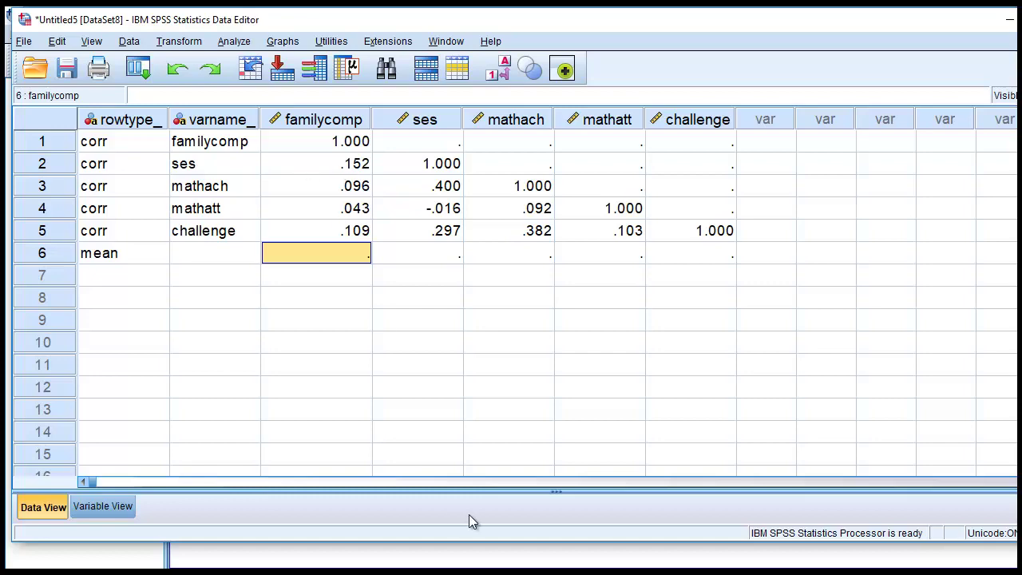
left_click(479, 572)
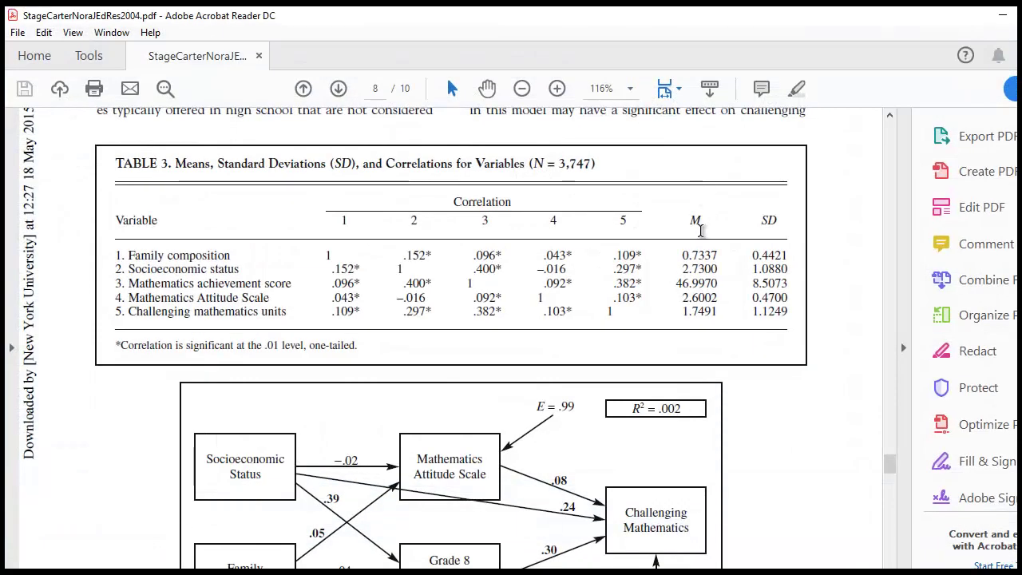
left_click_drag(692, 252, 719, 255)
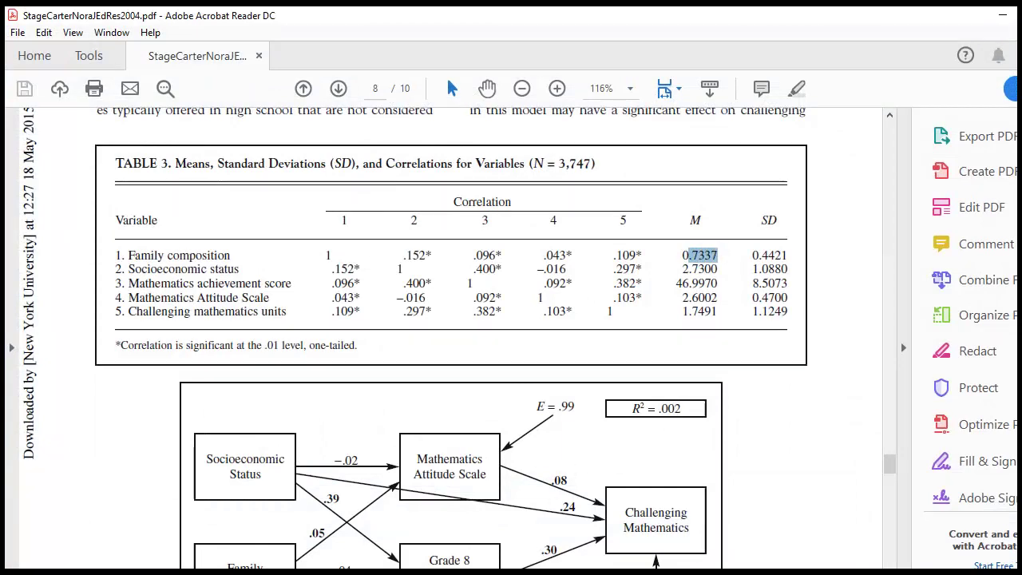
Enter the means .7337, 2.73, 46.997, 2.6002 and 1.791 from familycomp through challenge
left_click(575, 539)
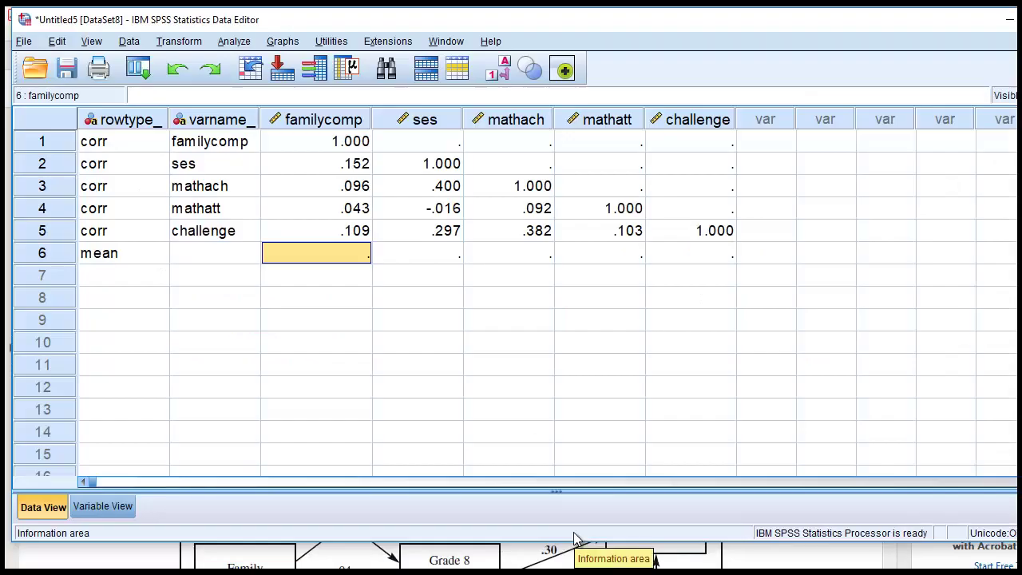
type(".7337")
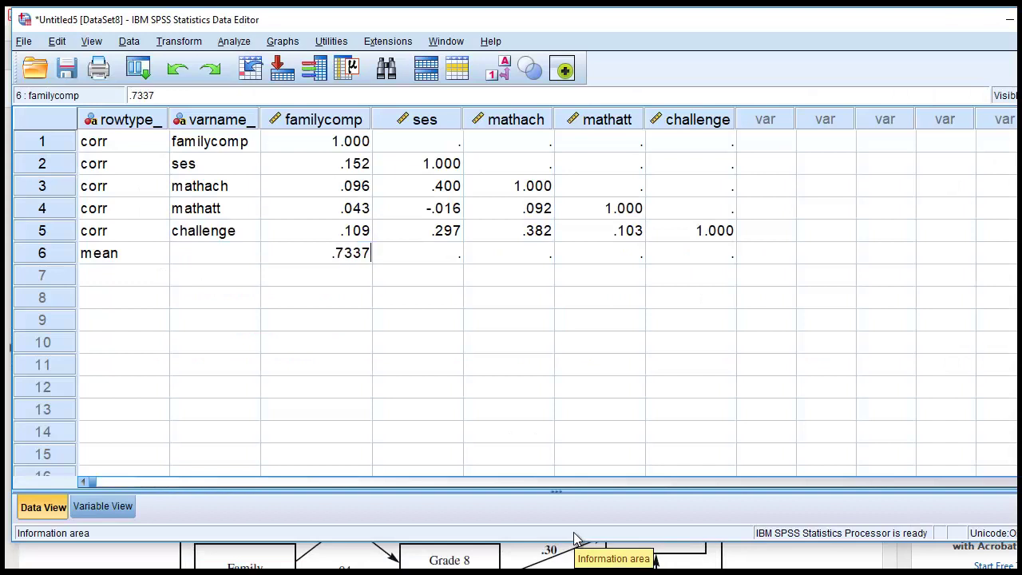
key("Tab")
type("2.73")
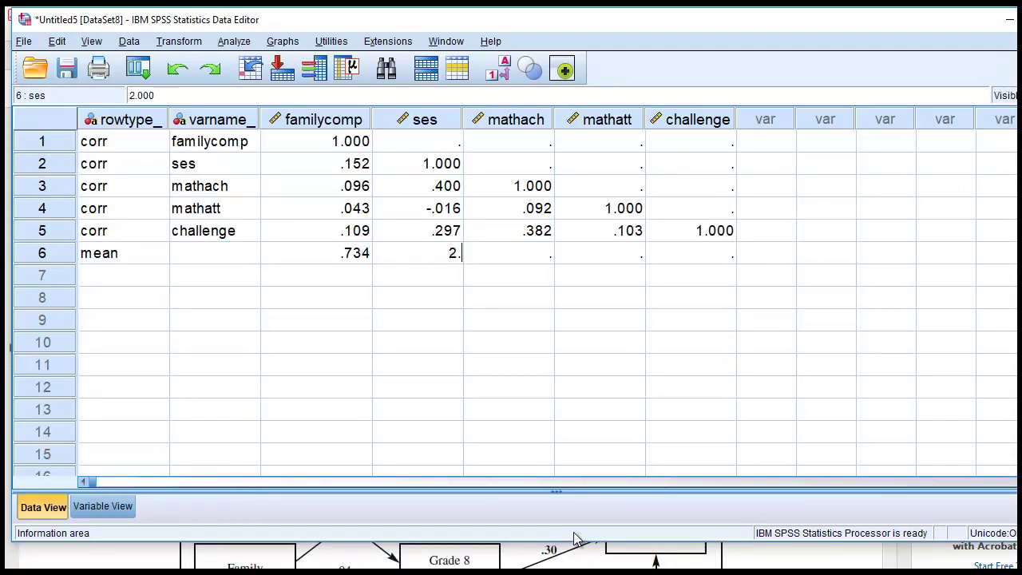
key("Tab")
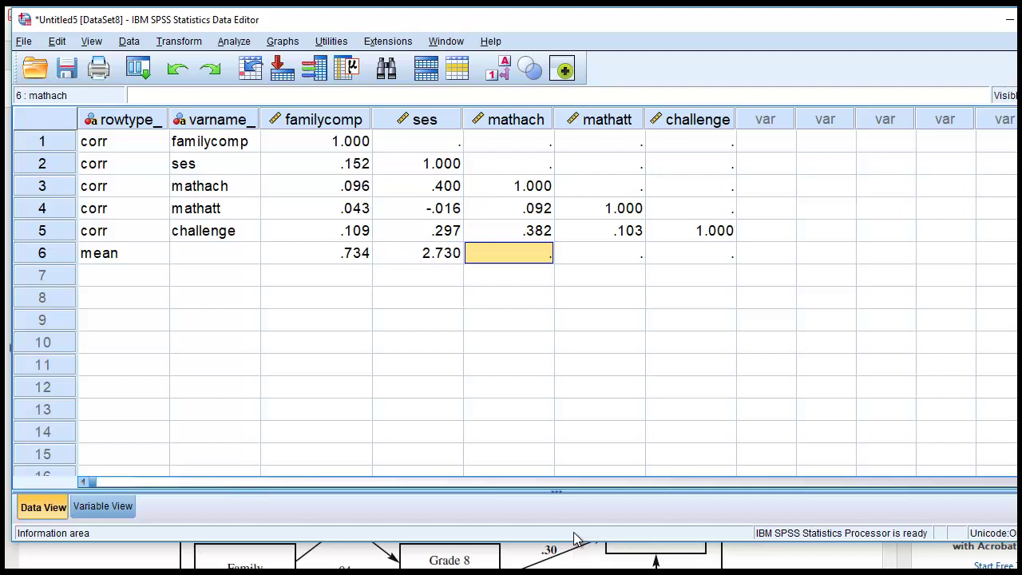
type("46.9")
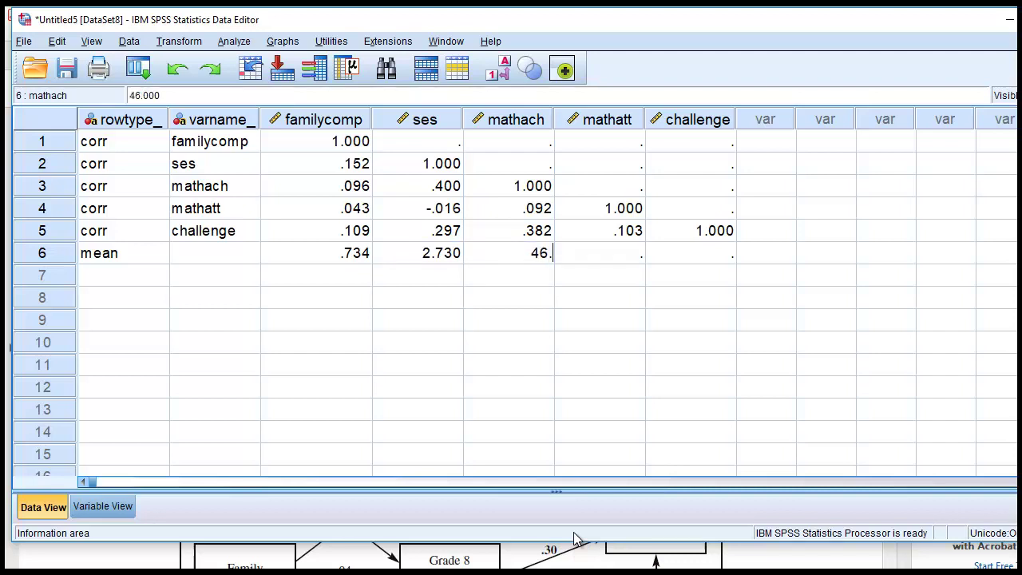
type("97")
key("Tab")
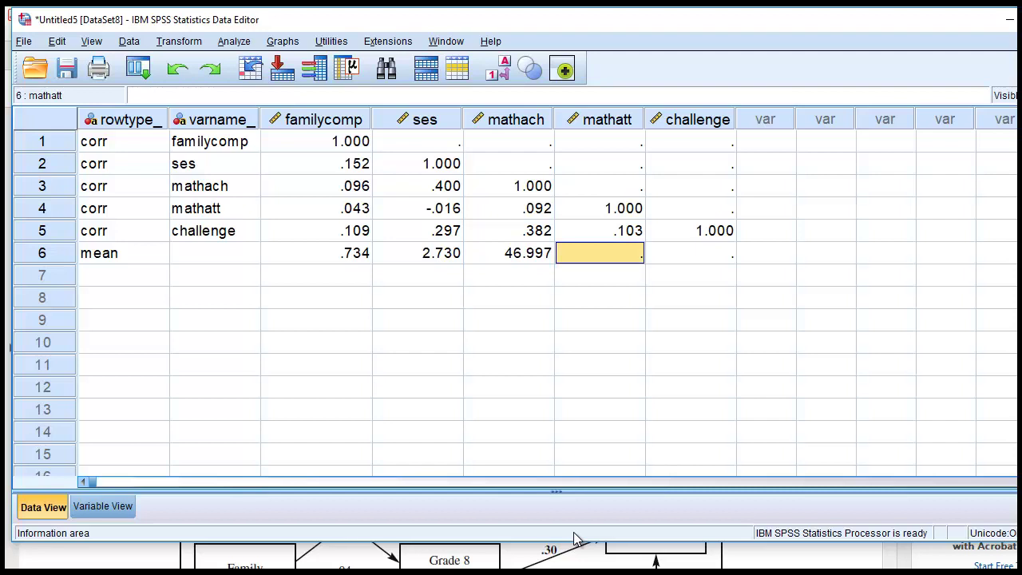
type("2.")
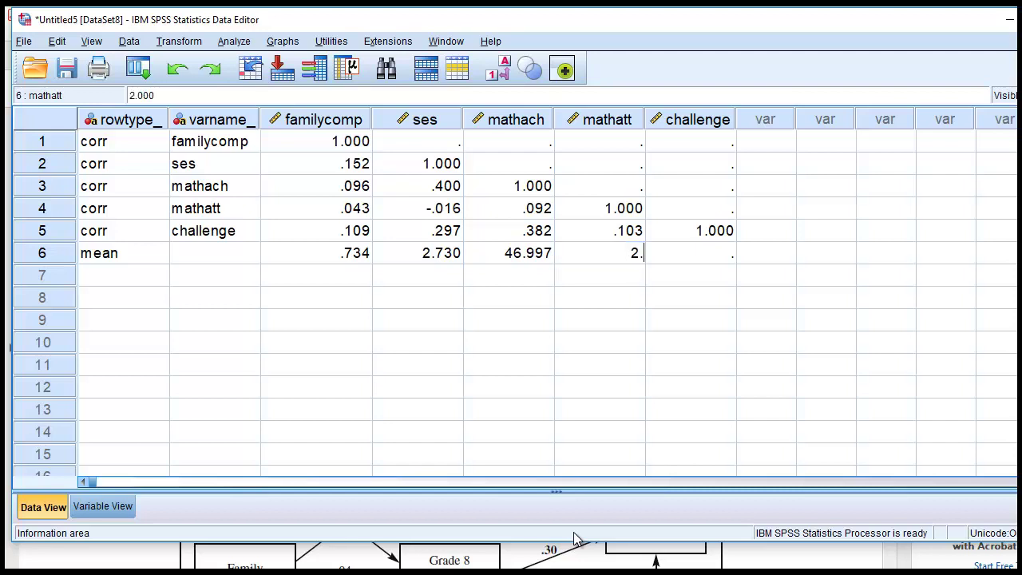
type("6002")
key("Tab")
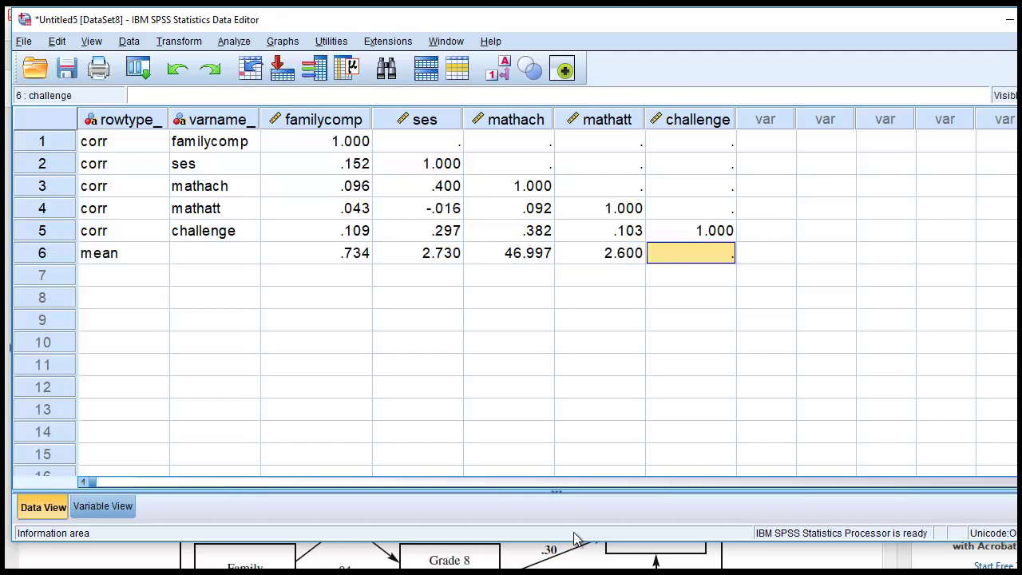
type("1.")
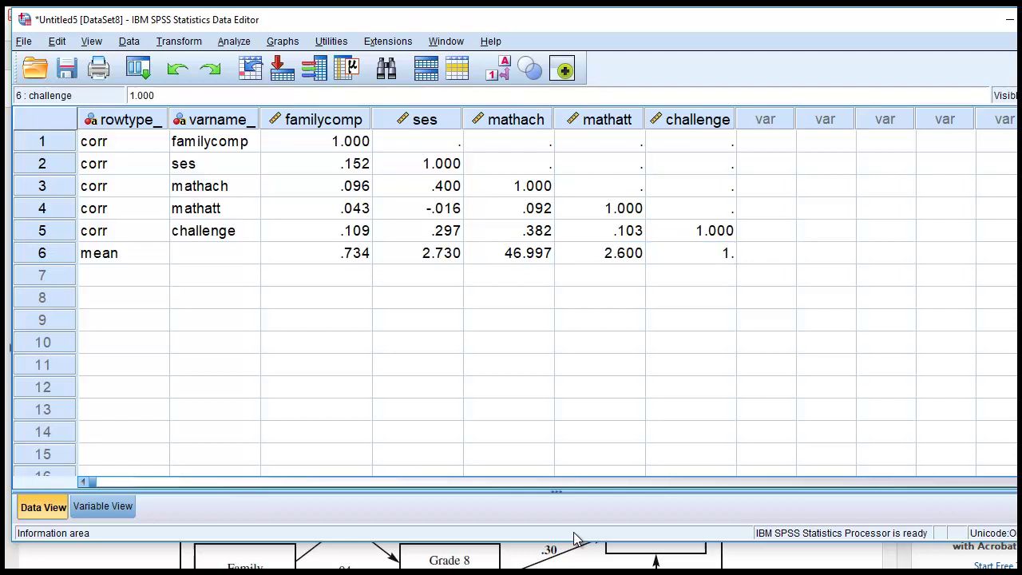
type("791")
key("Return")
key("Left")
key("Left")
key("Left")
key("Left")
key("Left")
key("Left")
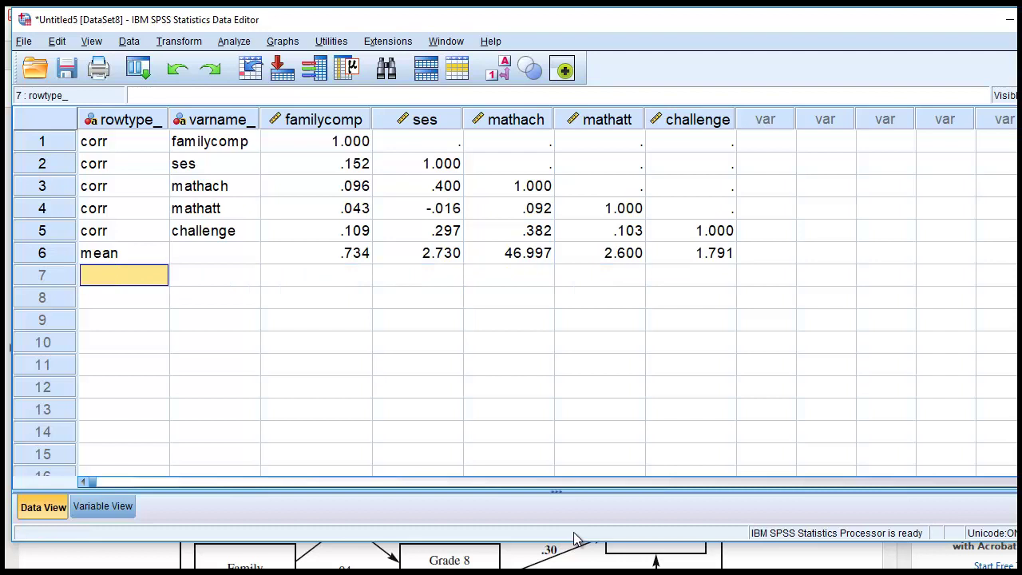
Label row 7 stddev and enter .4421, 1.088, 8.503, .470 and 1.1249 across the variables
type("std")
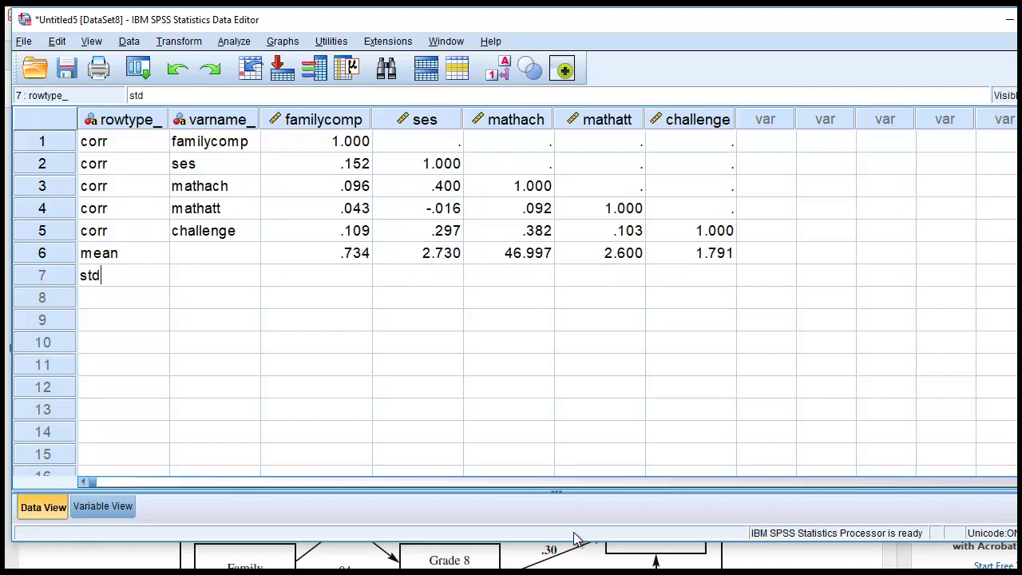
type("dev")
key("Tab")
key("Tab")
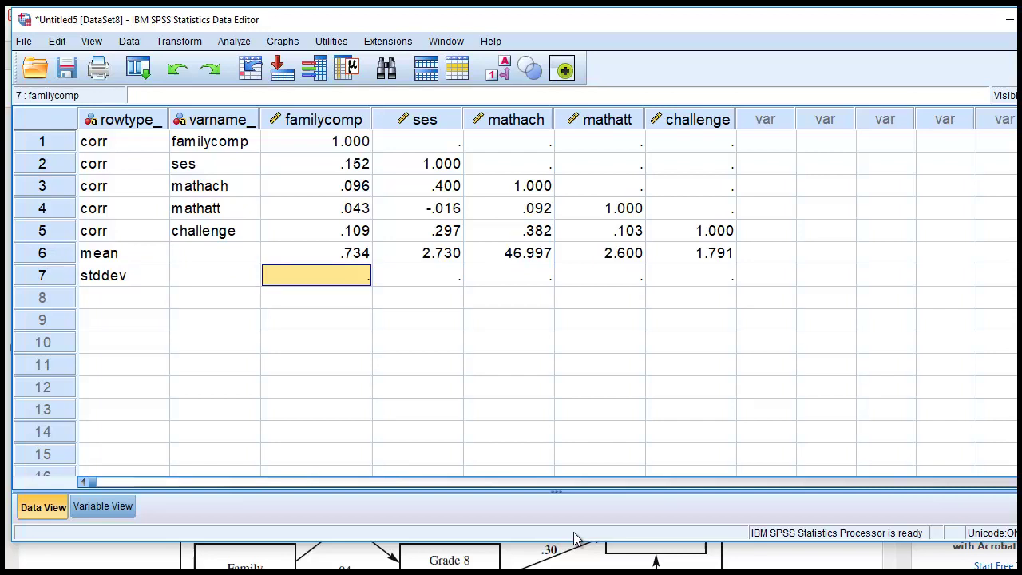
type(".")
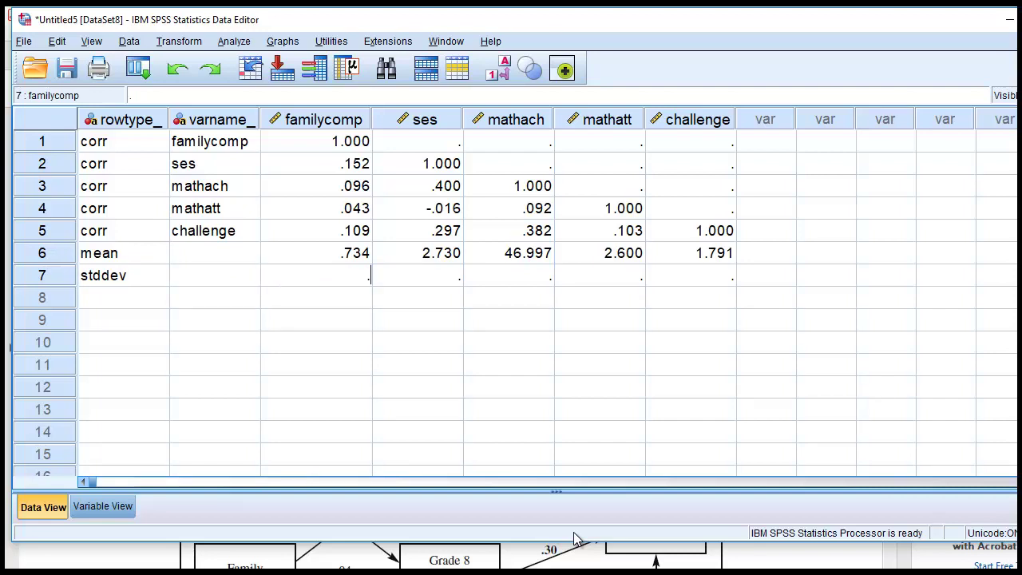
type("4421")
key("Tab")
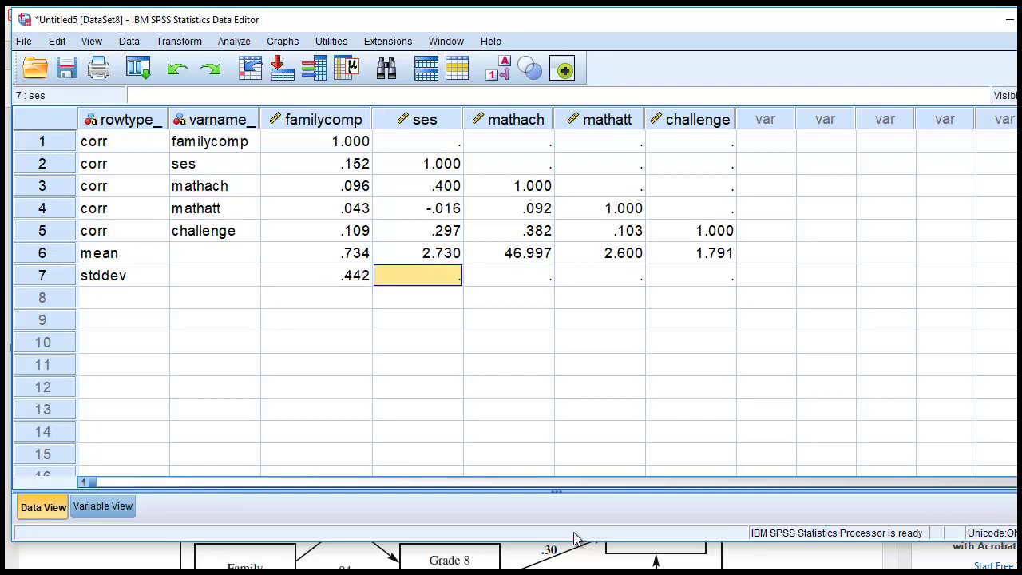
type("1.088")
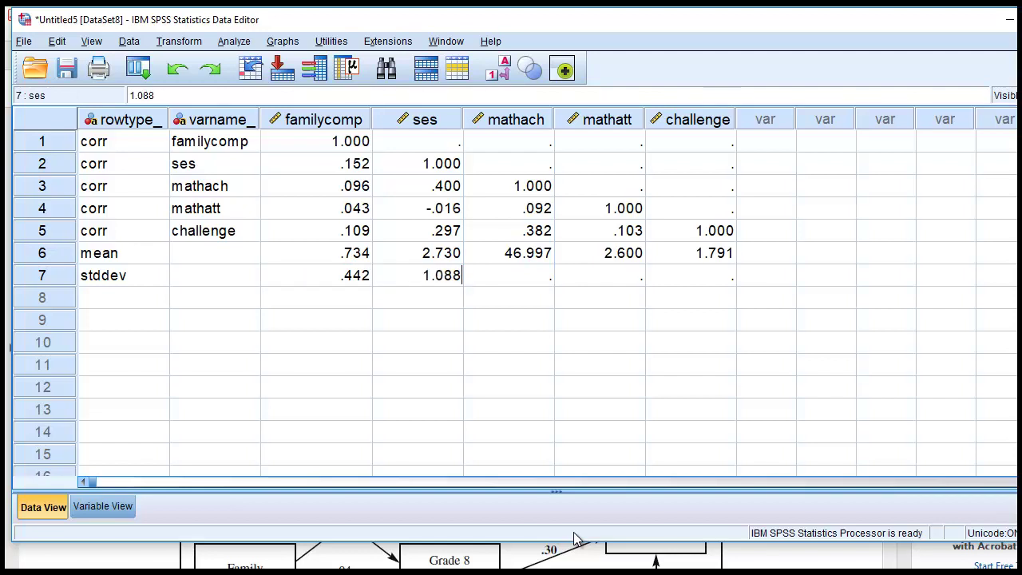
key("Tab")
type("8.50")
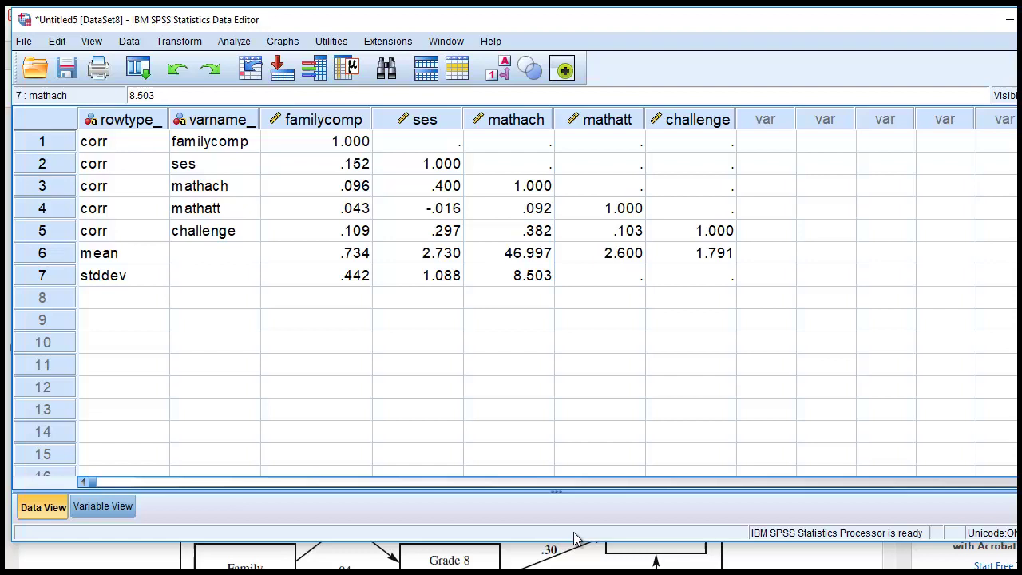
key("Tab")
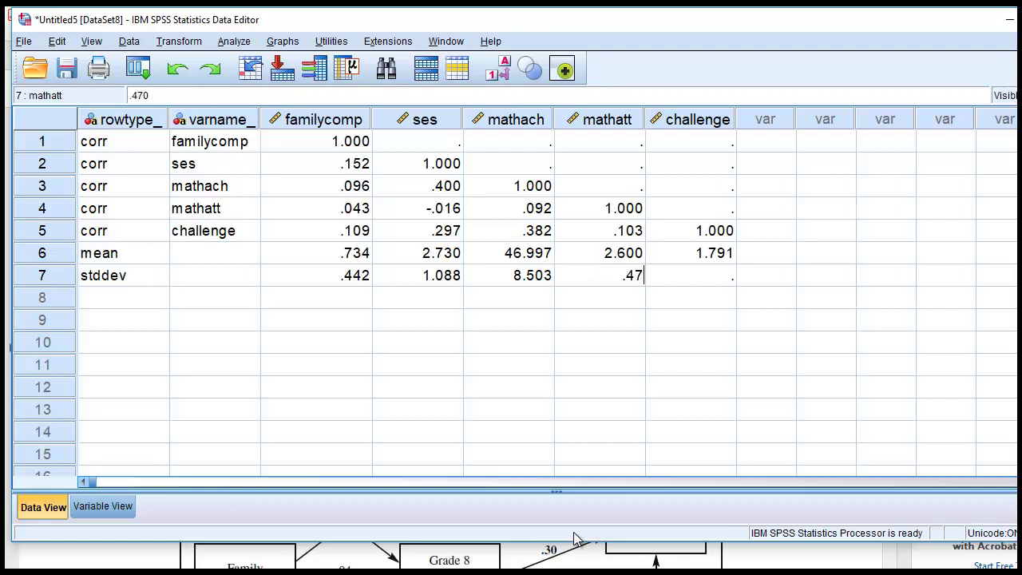
key("Tab")
type("1.1249")
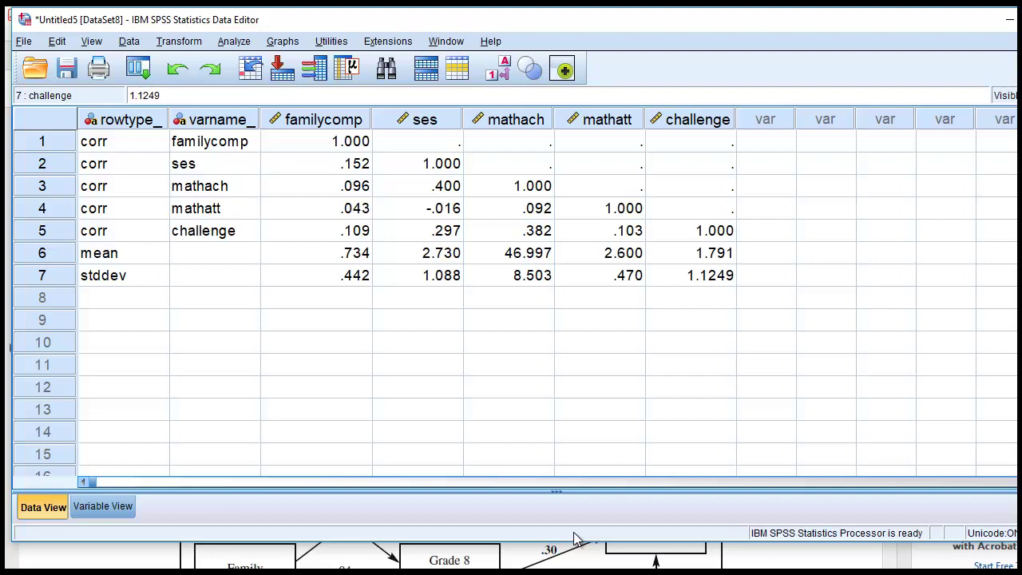
key("Return")
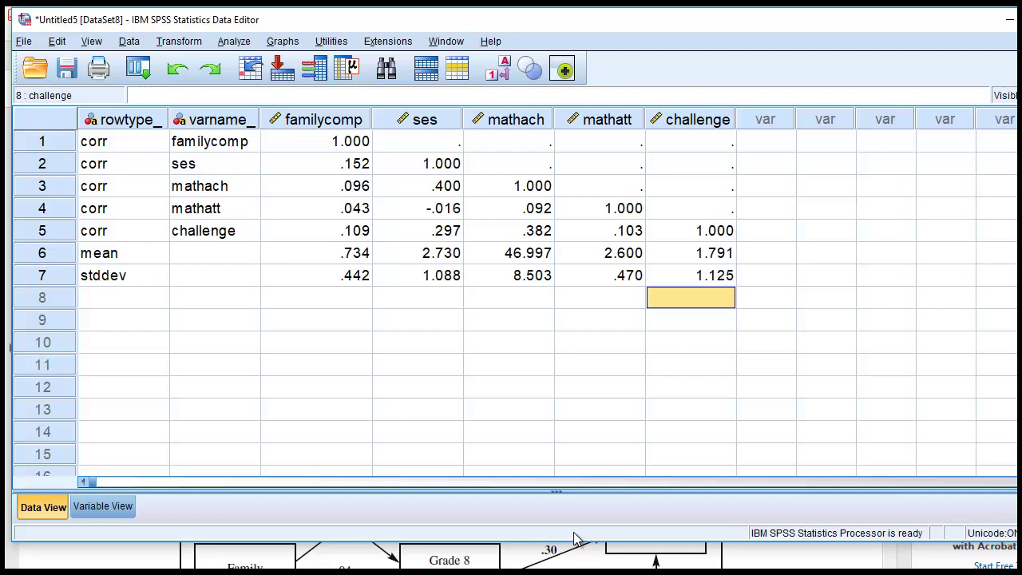
left_click(134, 303)
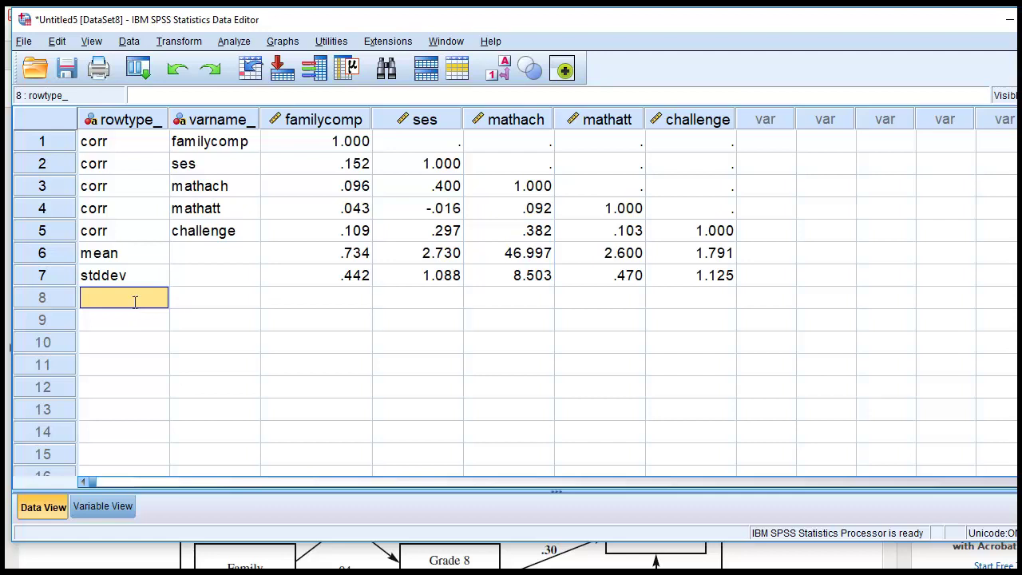
Label row 8 as n, enter 3747 for familycomp, and paste it into the other four cells
type("n")
key("Tab")
key("Tab")
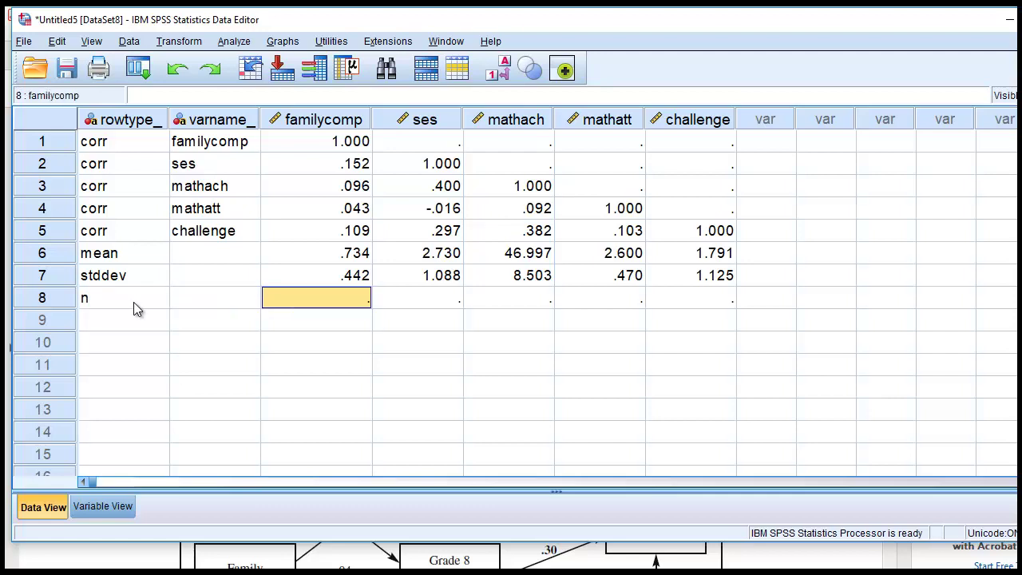
type("3")
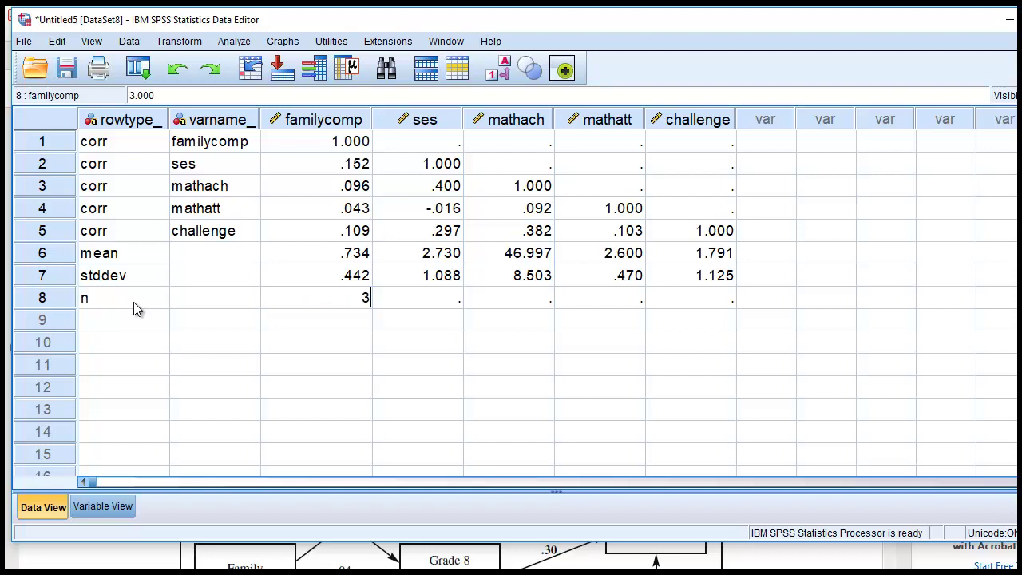
type("747")
key("Tab")
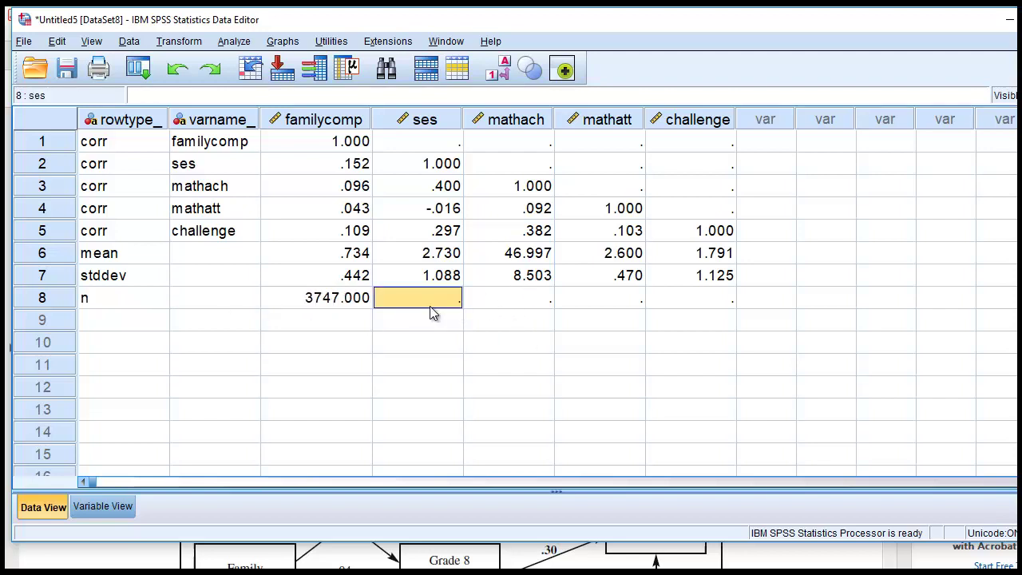
left_click(352, 300)
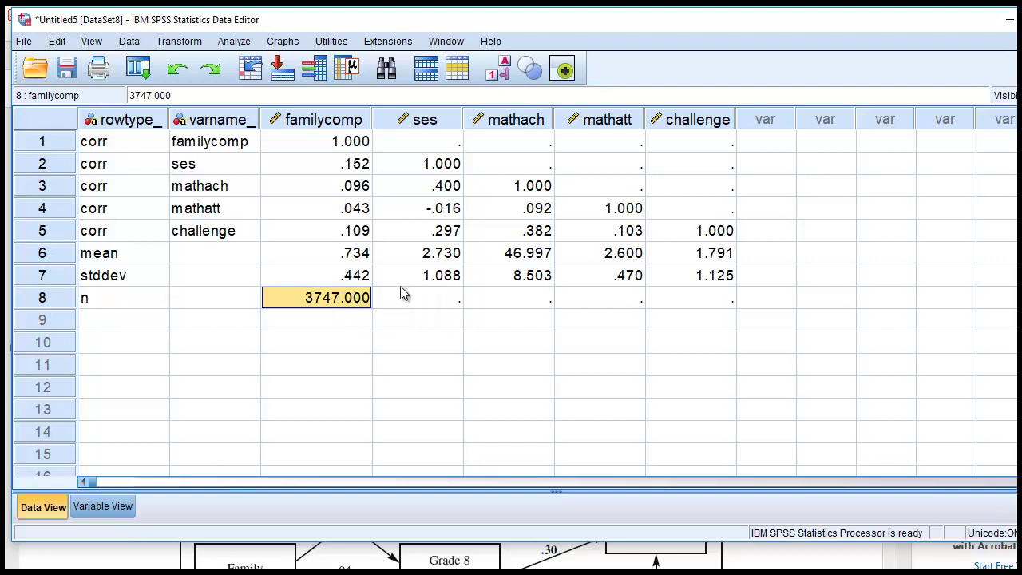
left_click_drag(402, 285, 511, 293)
left_click(452, 301)
left_click_drag(431, 301, 673, 303)
right_click(672, 301)
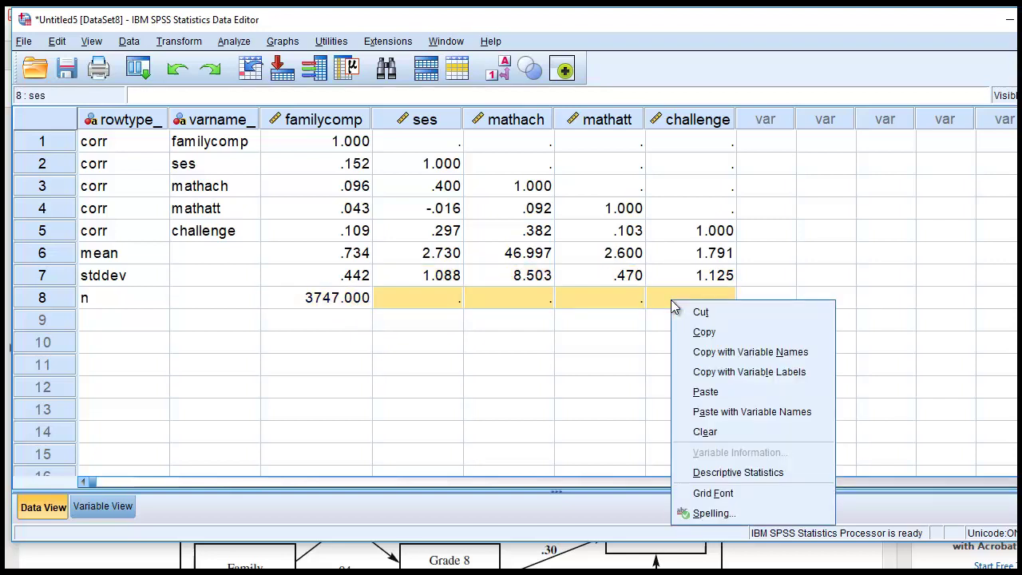
left_click(706, 392)
left_click(578, 323)
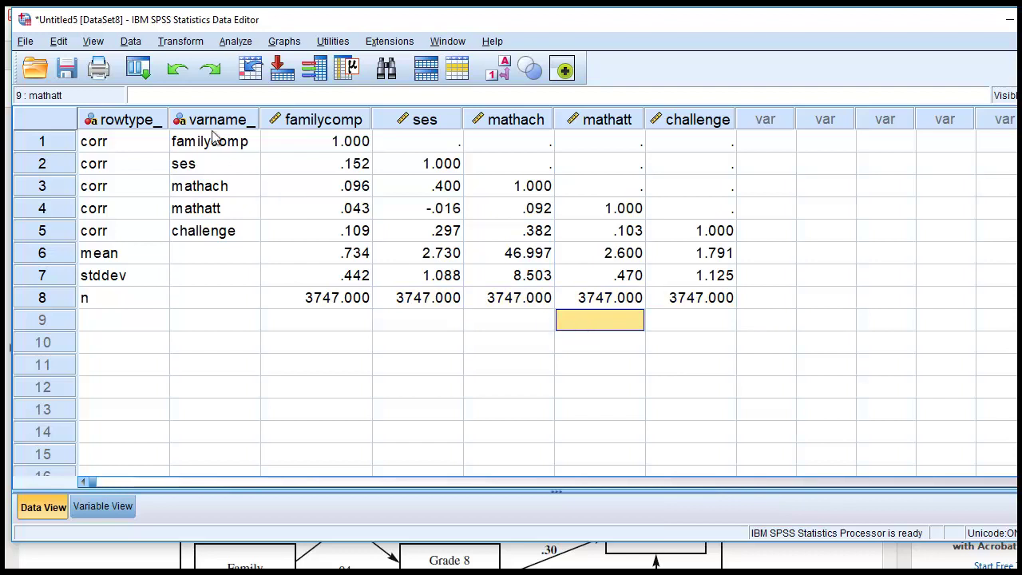
Save the data under the new name 'stage carter nora 2004 v2.sav'
left_click(24, 41)
left_click(63, 158)
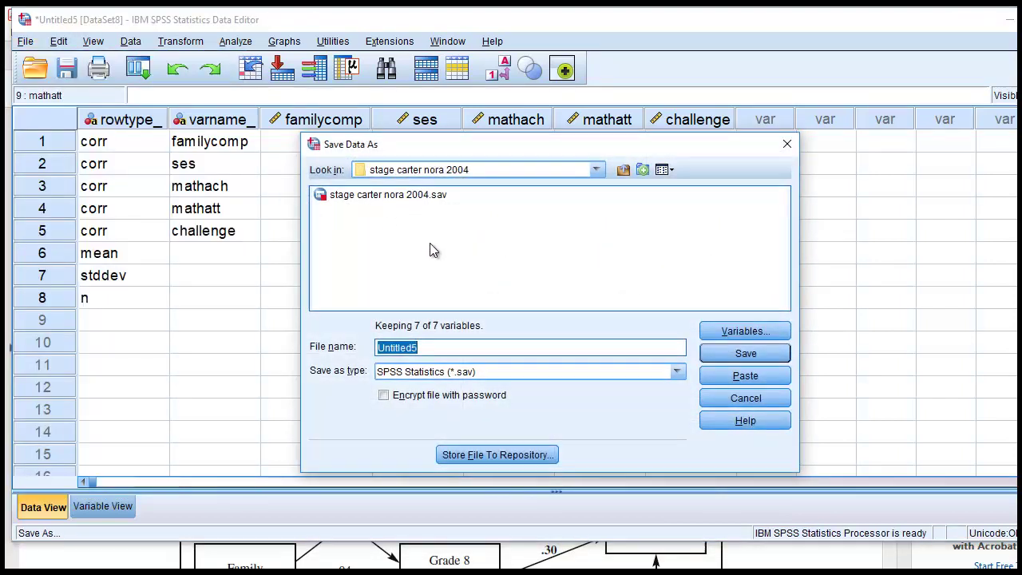
left_click(388, 195)
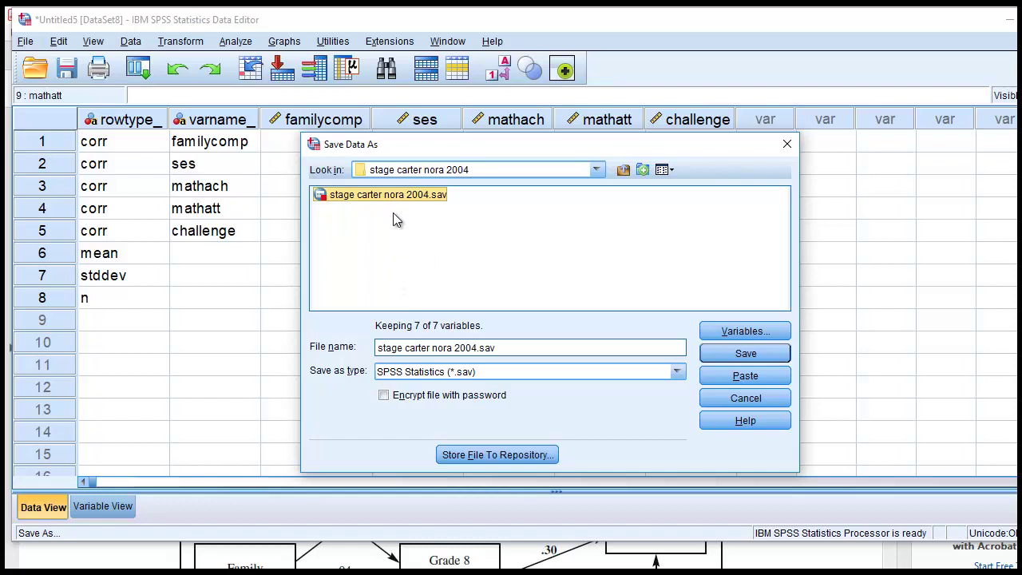
left_click(476, 348)
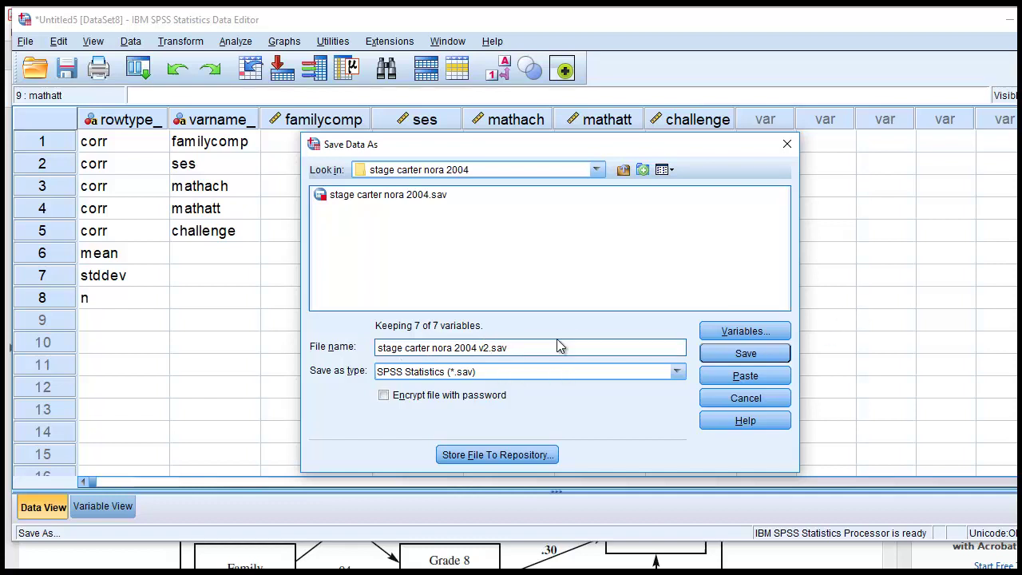
left_click(747, 357)
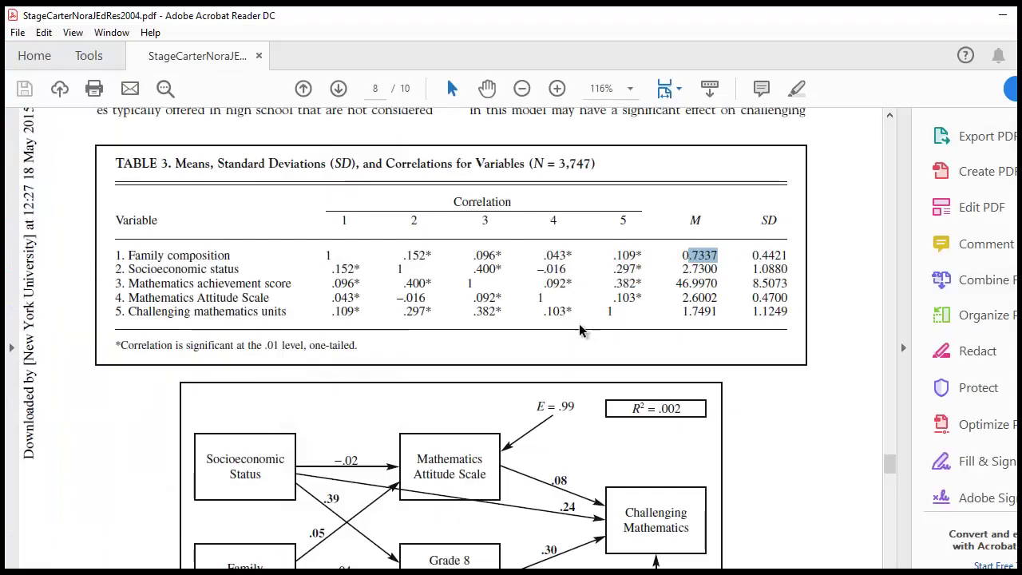
In Interface Properties' Page Layout, choose the Landscape - Legal paper size and apply it
scroll(484, 320, "down", 3)
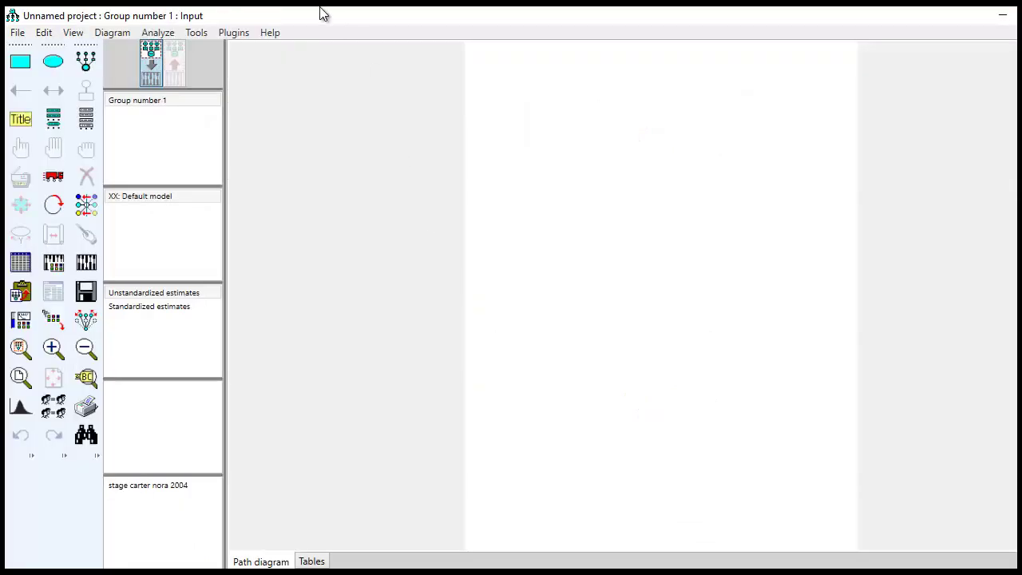
left_click(76, 35)
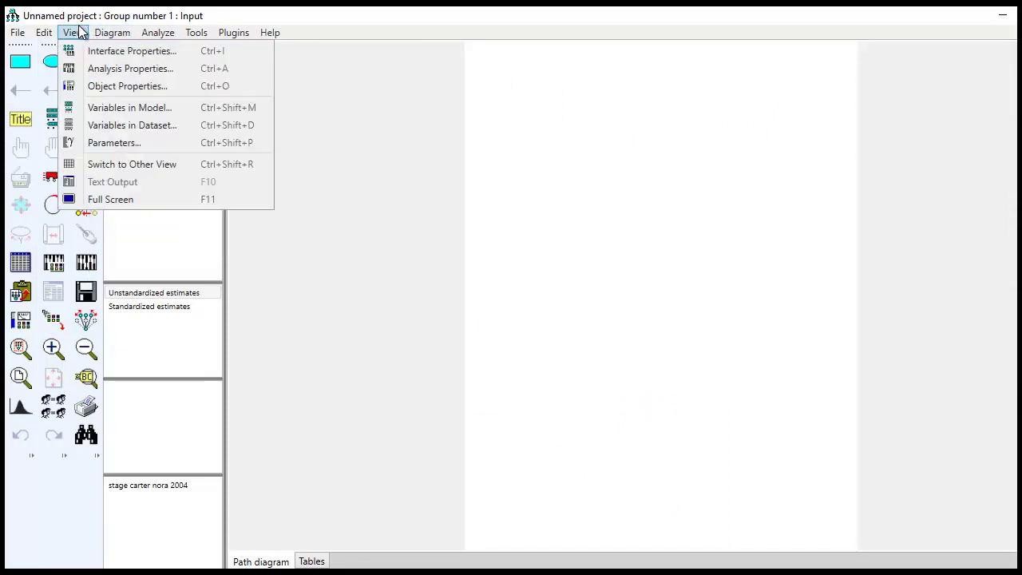
left_click(99, 50)
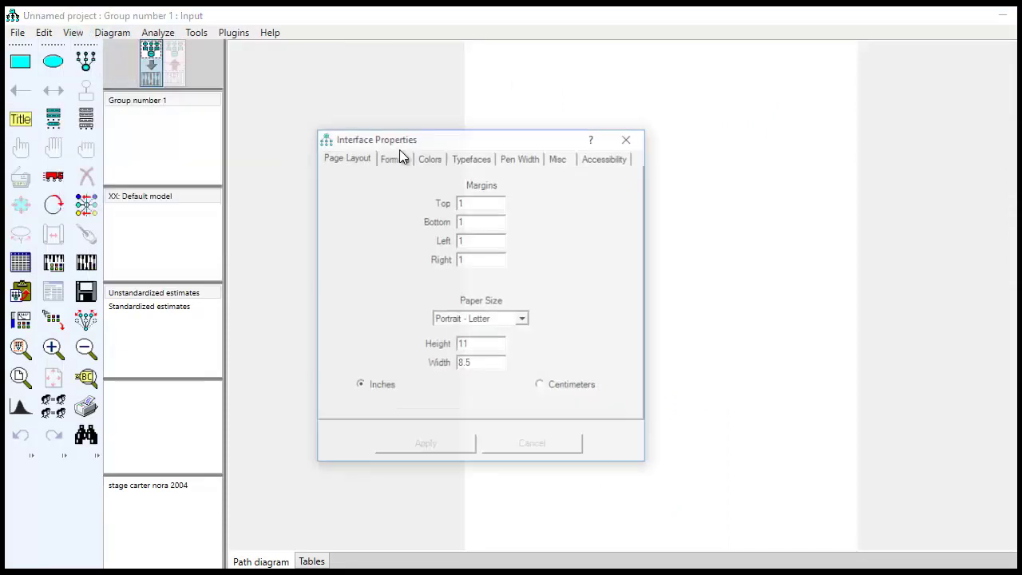
left_click(515, 320)
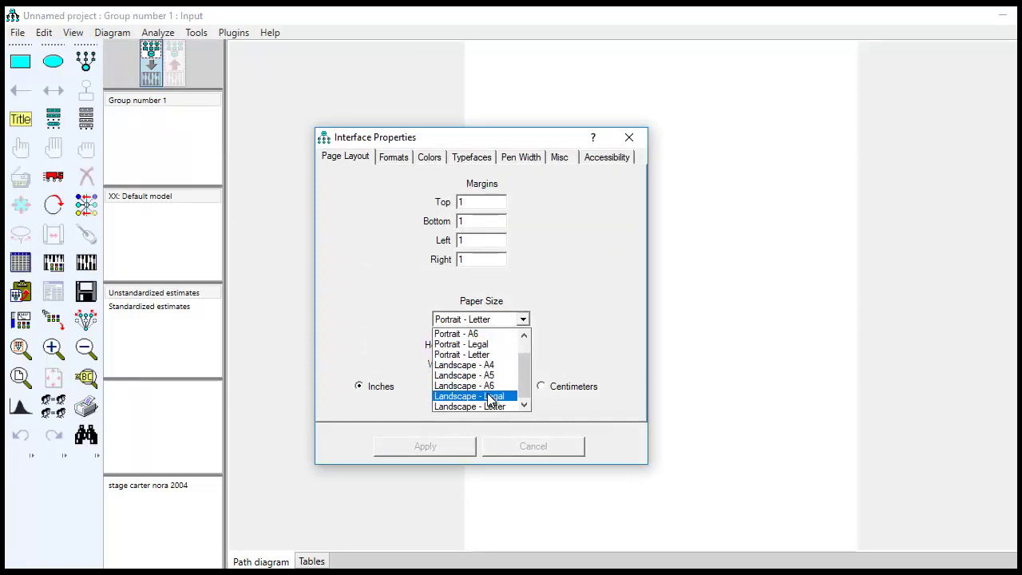
left_click(492, 399)
left_click(451, 445)
left_click(627, 137)
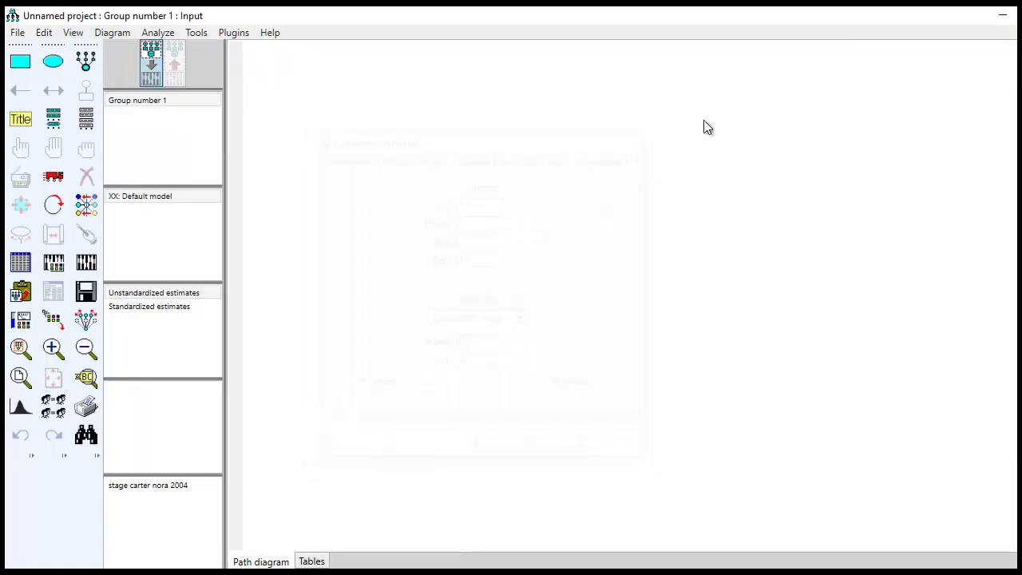
Draw an observed-variable rectangle in the upper left and duplicate it below and to the right
left_click(22, 65)
left_click_drag(382, 139, 457, 182)
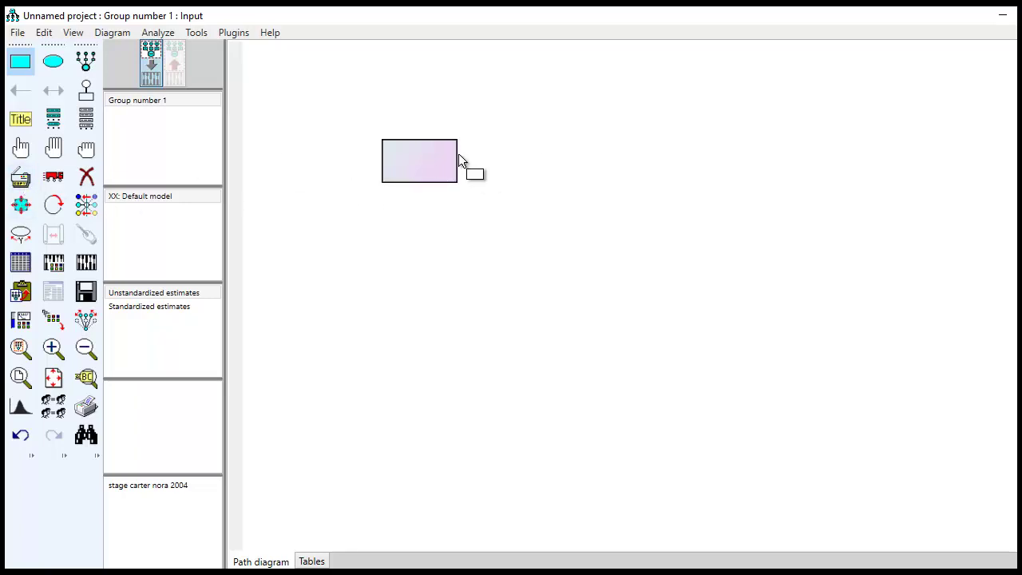
left_click(22, 189)
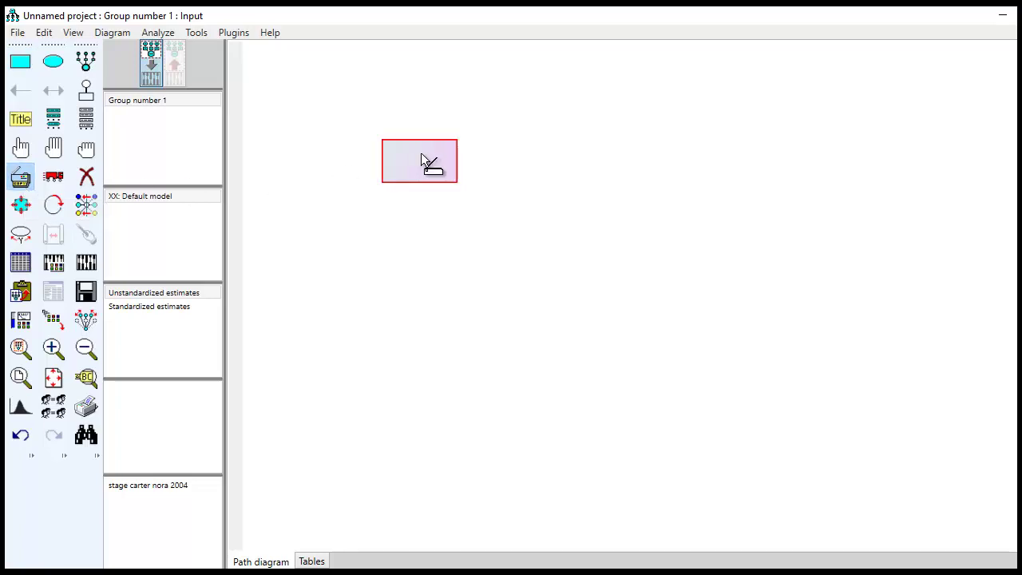
left_click_drag(425, 159, 424, 294)
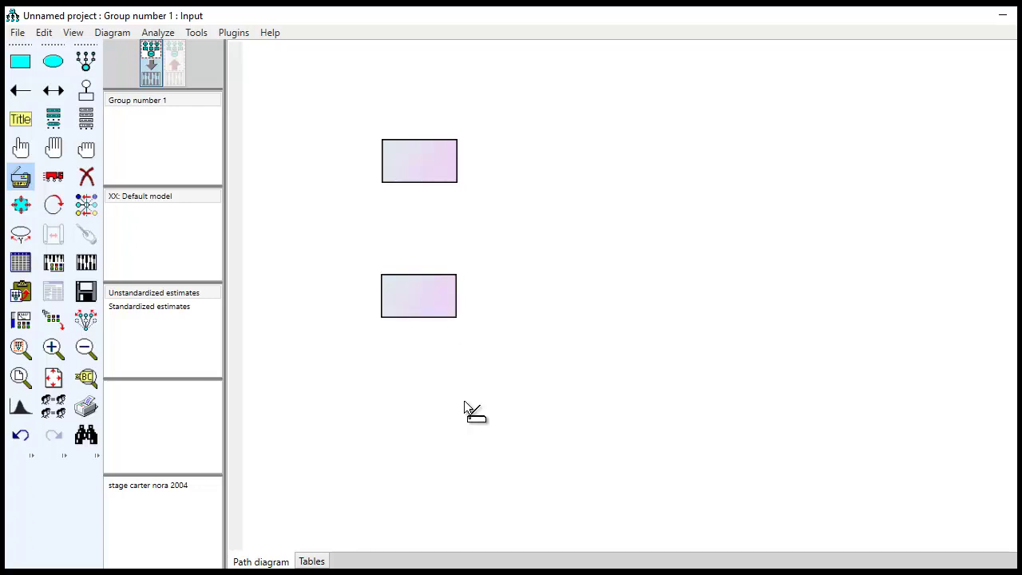
left_click(422, 287)
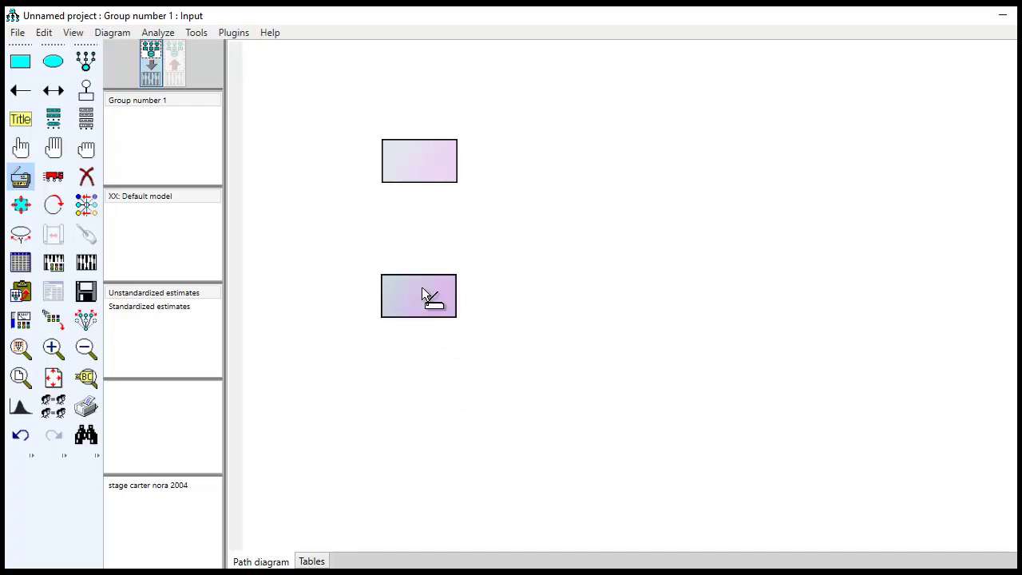
left_click_drag(423, 288, 860, 216)
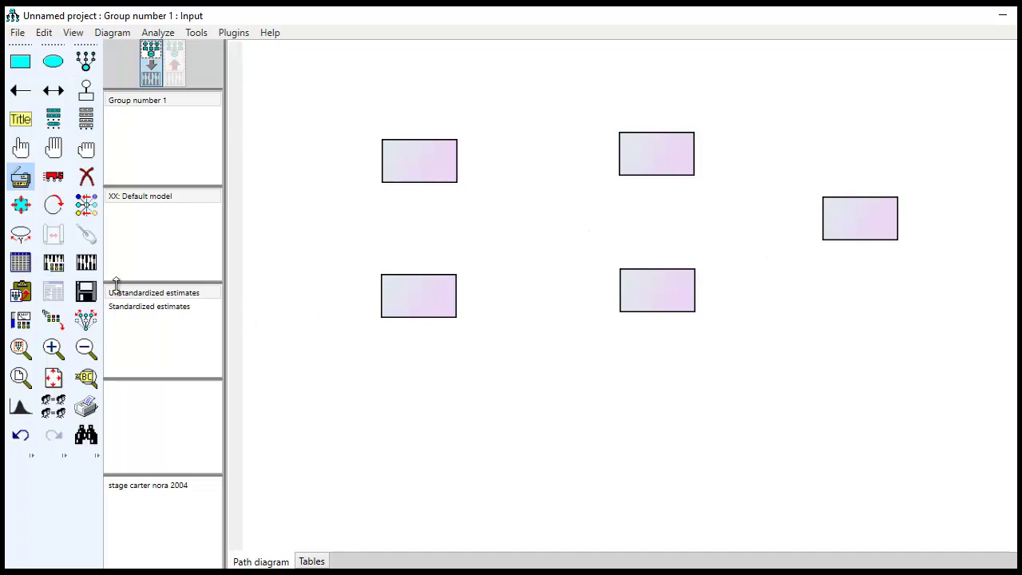
left_click(21, 181)
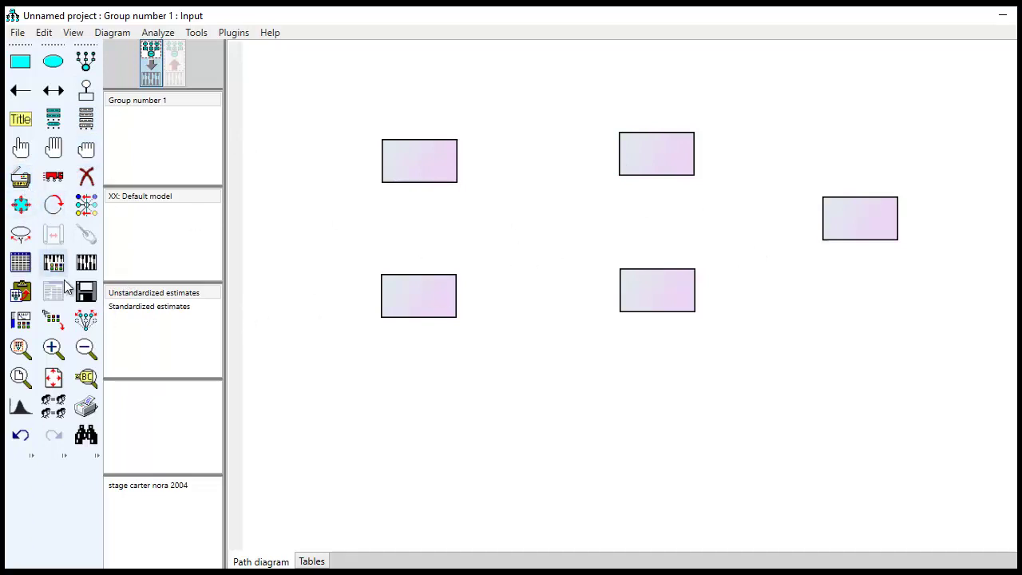
Choose stage carter nora 2004 v2 as Group number 1's data file and confirm
left_click(21, 263)
left_click(434, 308)
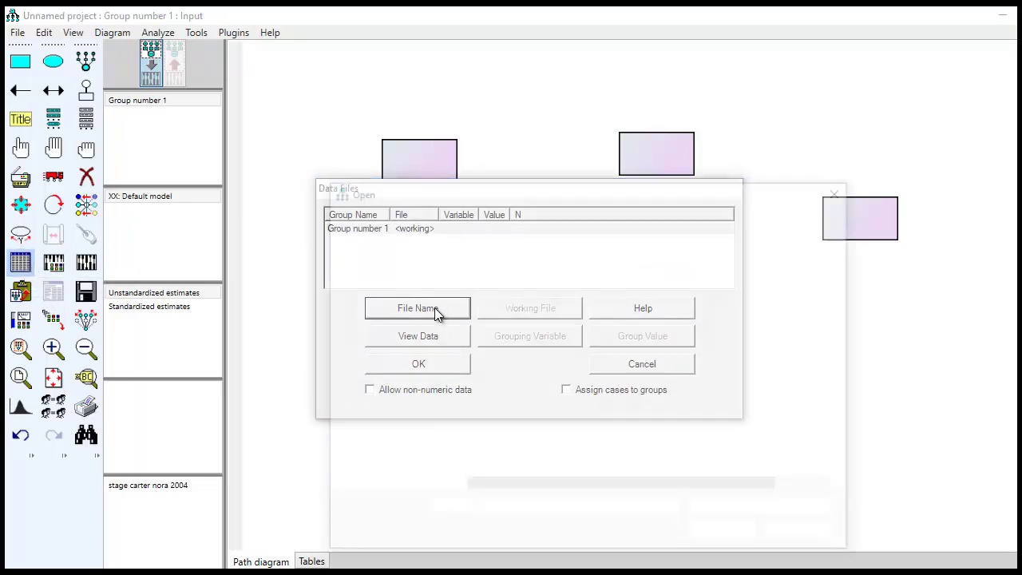
left_click(569, 293)
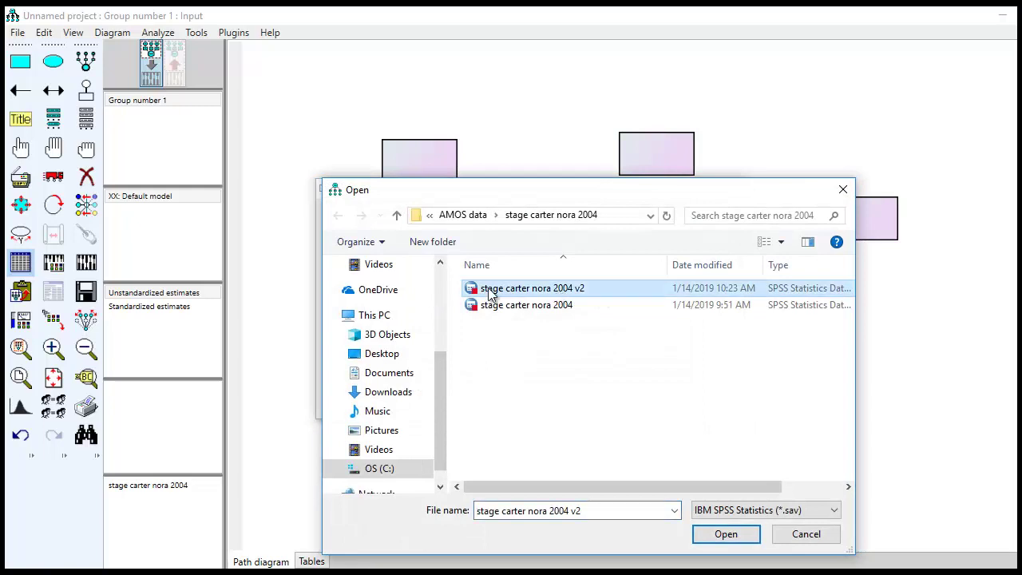
left_click(725, 534)
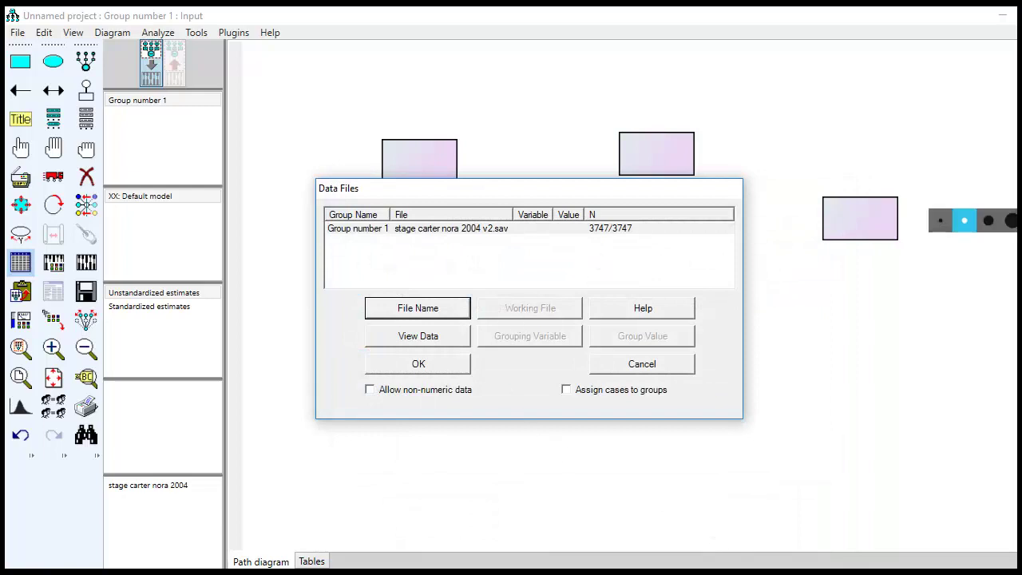
left_click(983, 221)
left_click_drag(588, 238, 633, 236)
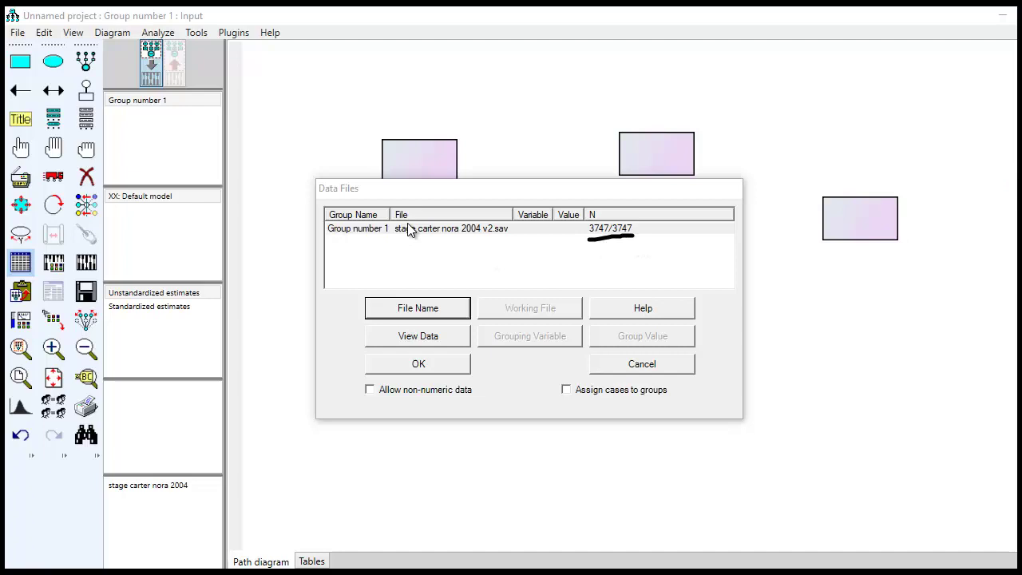
left_click(437, 230)
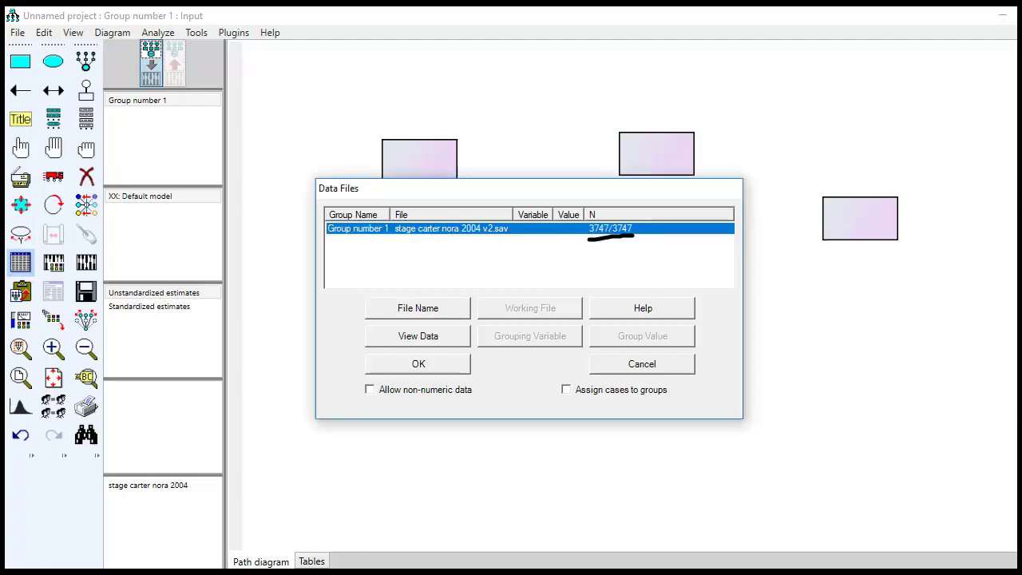
left_click(434, 365)
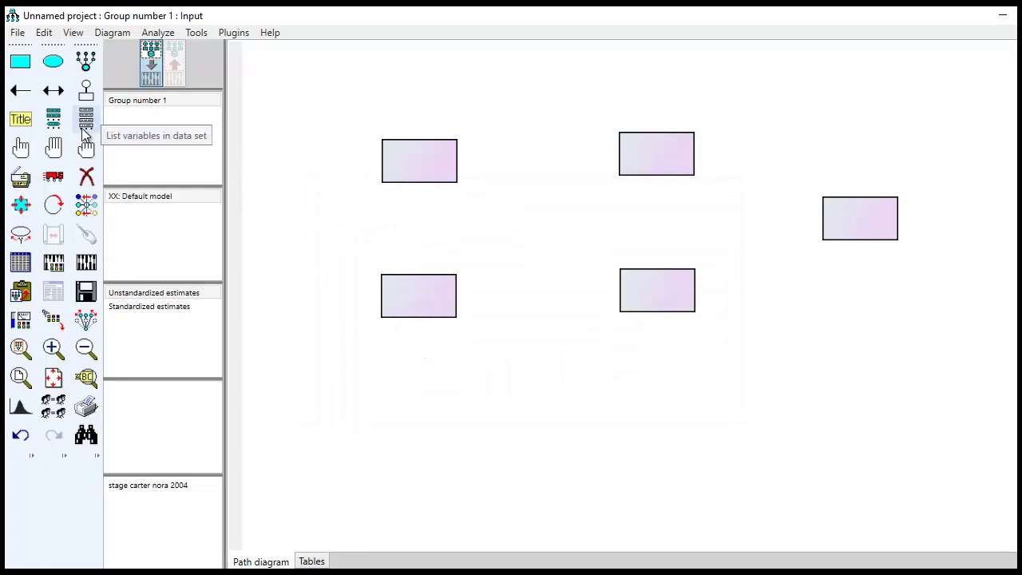
Drag familycomp, ses, mathach and challenge from the dataset's variable list onto their boxes
left_click(86, 123)
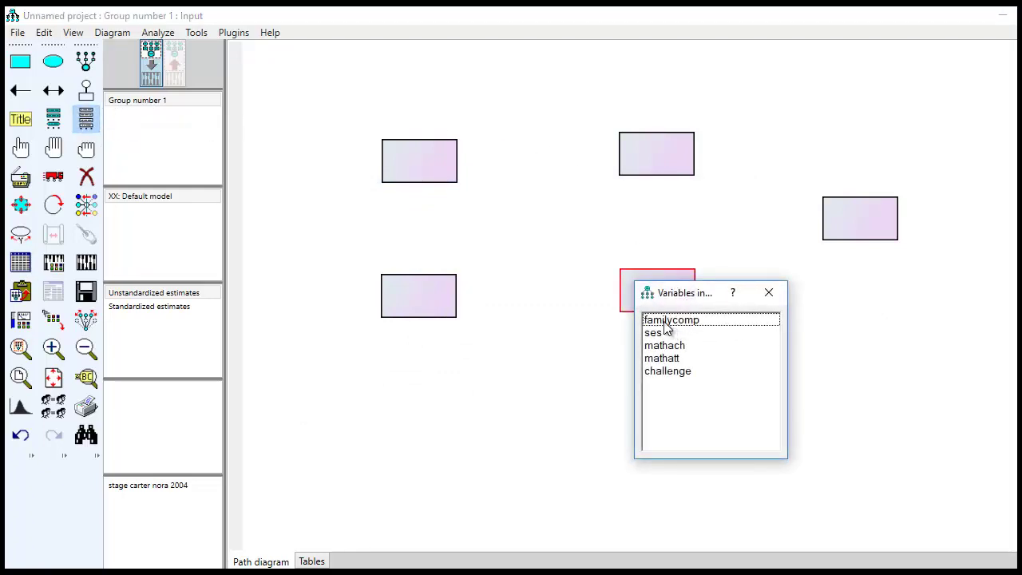
left_click_drag(665, 320, 444, 302)
left_click_drag(653, 334, 428, 174)
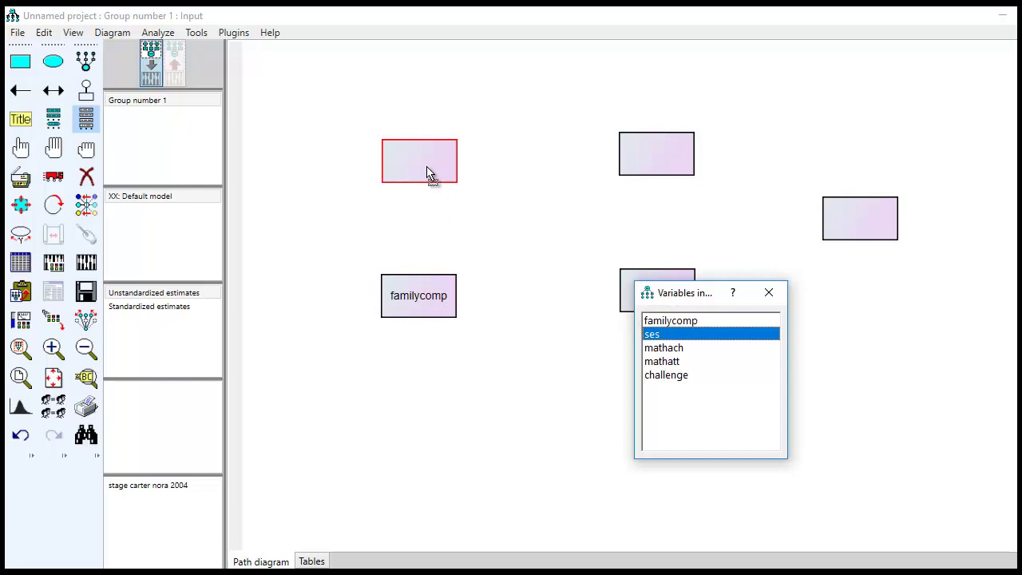
left_click_drag(692, 302, 773, 342)
left_click_drag(744, 398, 663, 163)
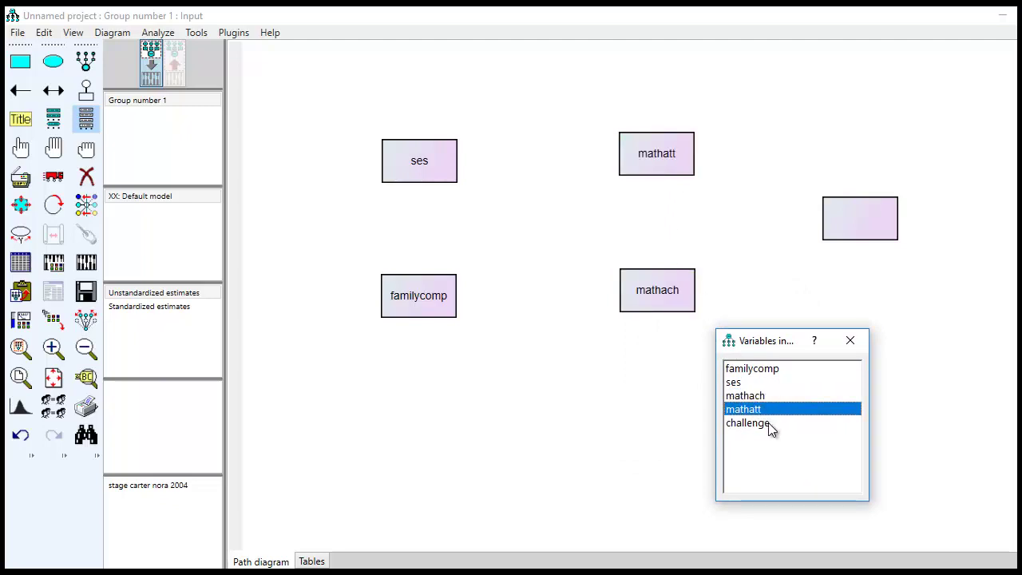
left_click_drag(771, 429, 871, 224)
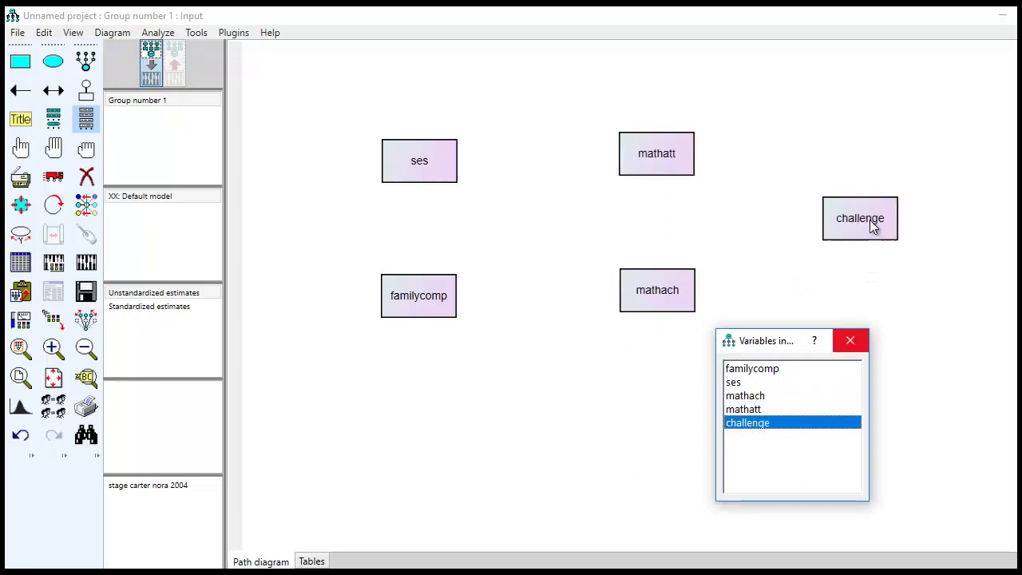
left_click(850, 341)
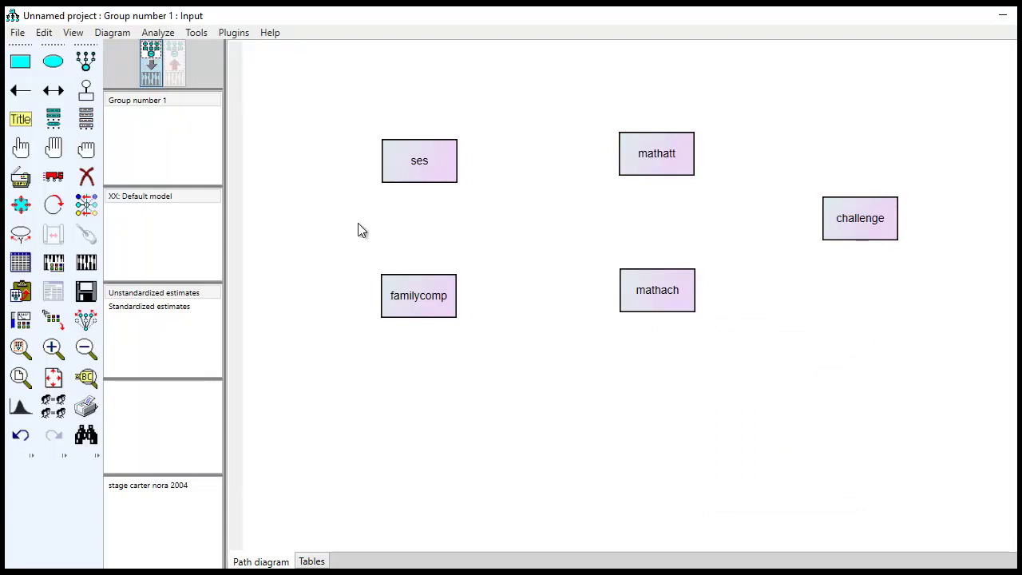
Draw one-way paths into challenge from mathatt, mathach and ses, from ses to mathatt and mathach, and from familycomp to mathatt and mathach
left_click(21, 92)
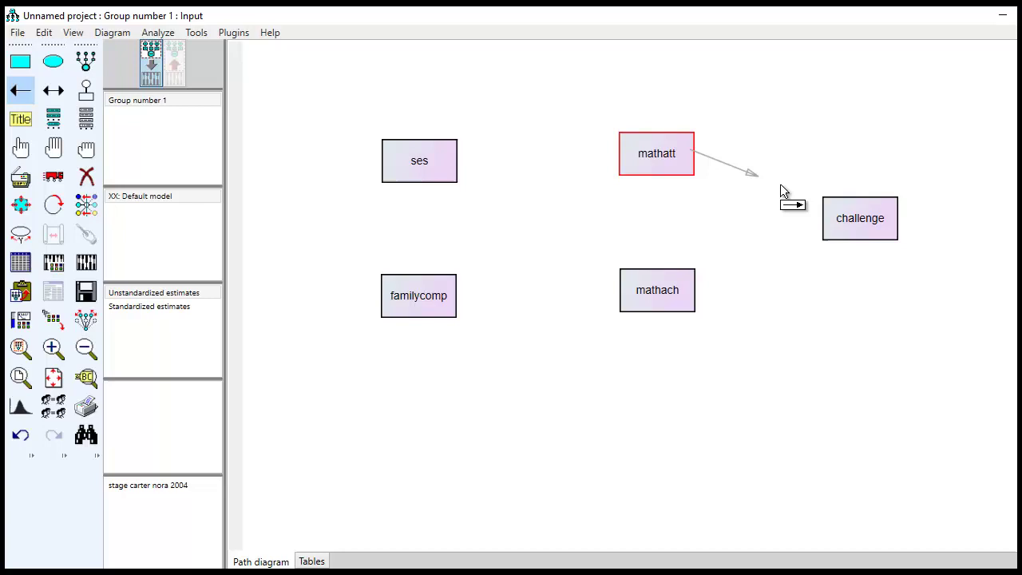
left_click_drag(781, 185, 834, 219)
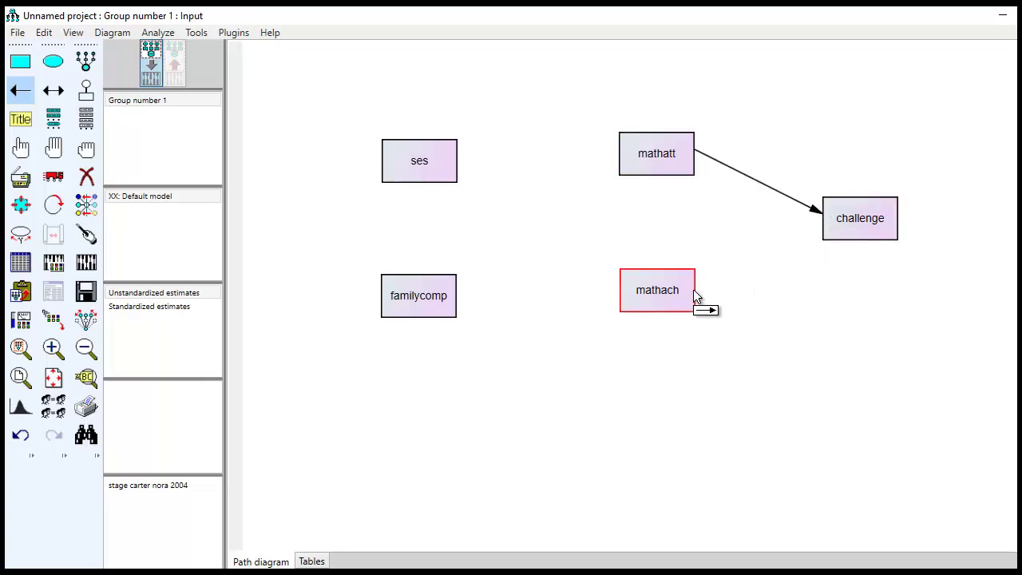
left_click_drag(693, 296, 830, 228)
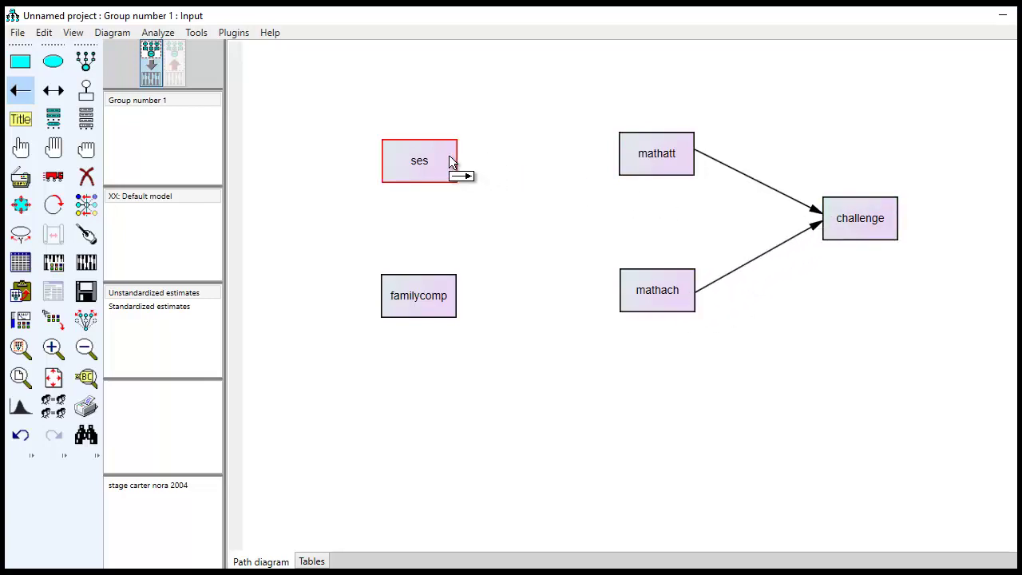
left_click_drag(451, 162, 838, 226)
left_click_drag(455, 159, 625, 148)
left_click_drag(462, 157, 631, 301)
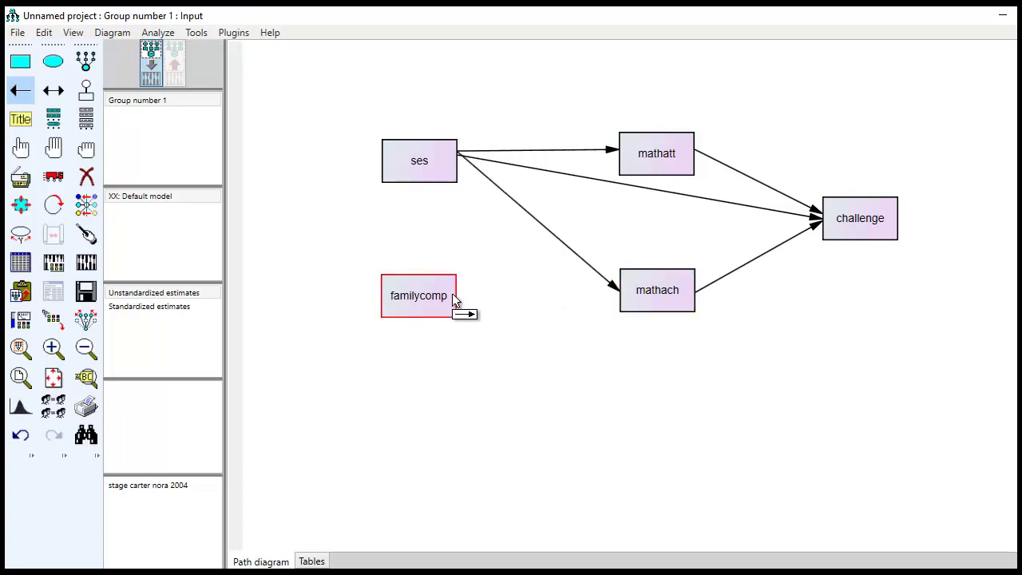
left_click_drag(548, 243, 625, 148)
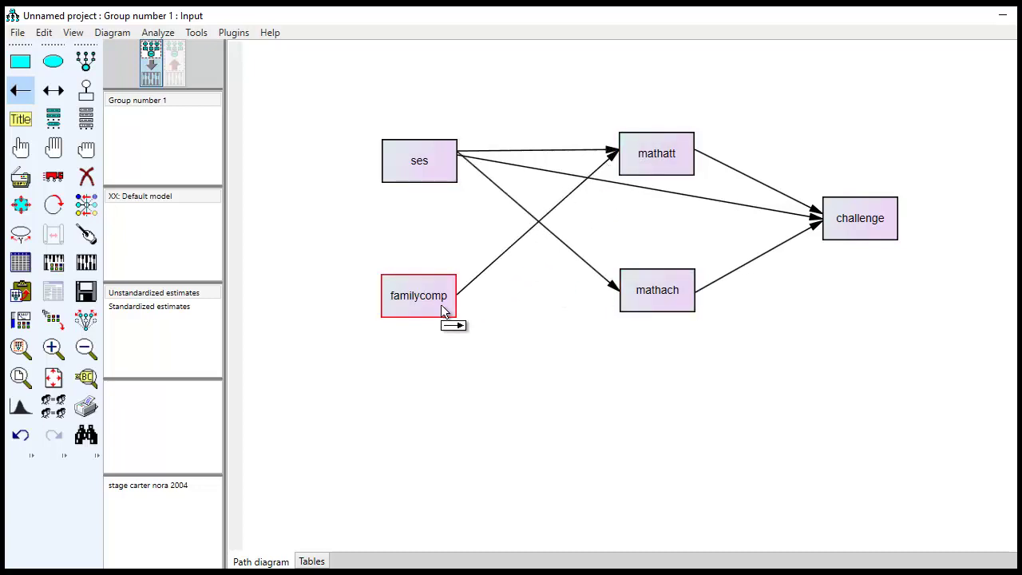
left_click_drag(460, 302, 627, 296)
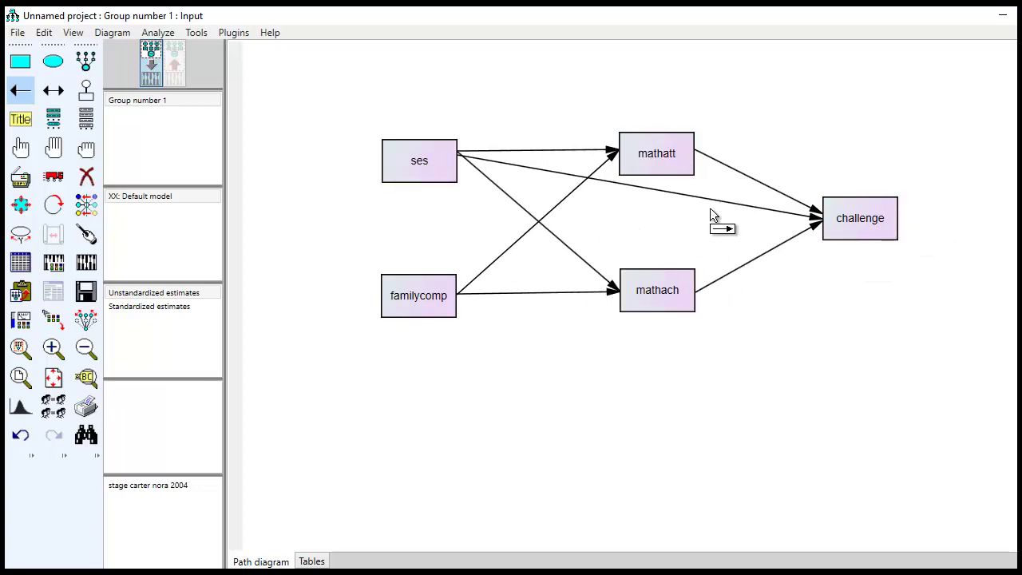
Attach error terms to mathatt, mathach (placed below it) and challenge, then open Object Properties for mathatt's error term
left_click(83, 101)
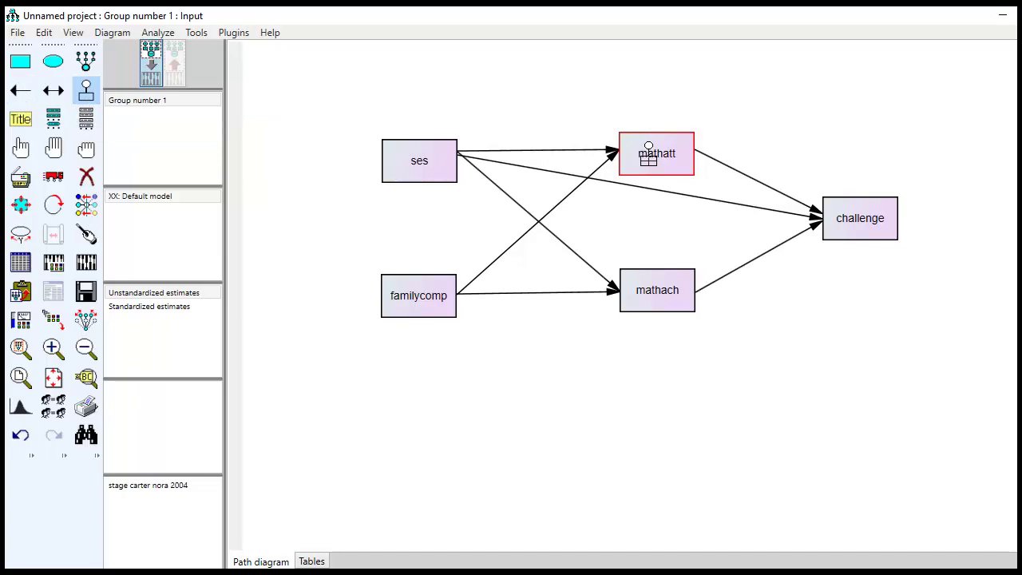
left_click(648, 151)
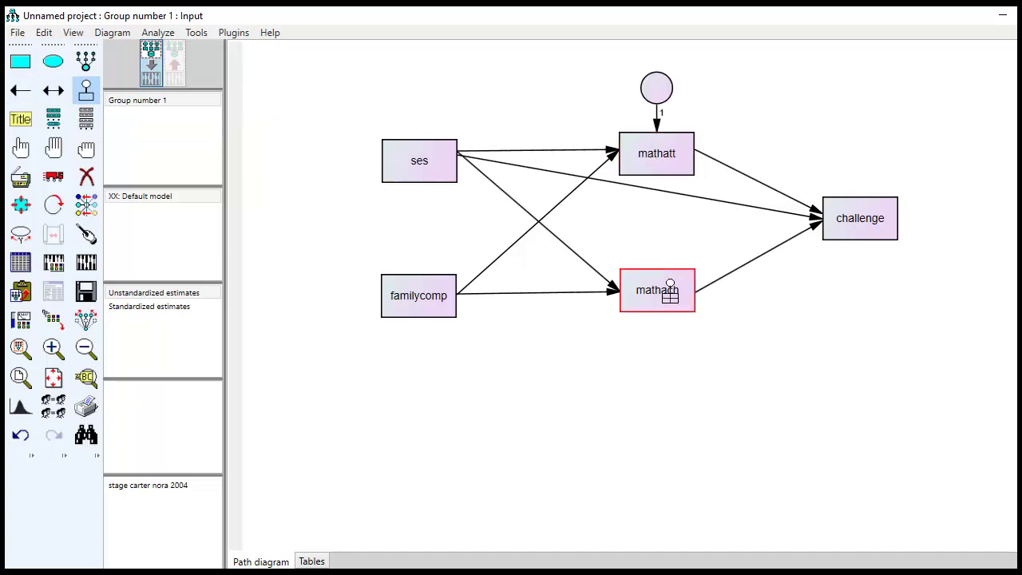
left_click(670, 287)
left_click(670, 289)
left_click(670, 289)
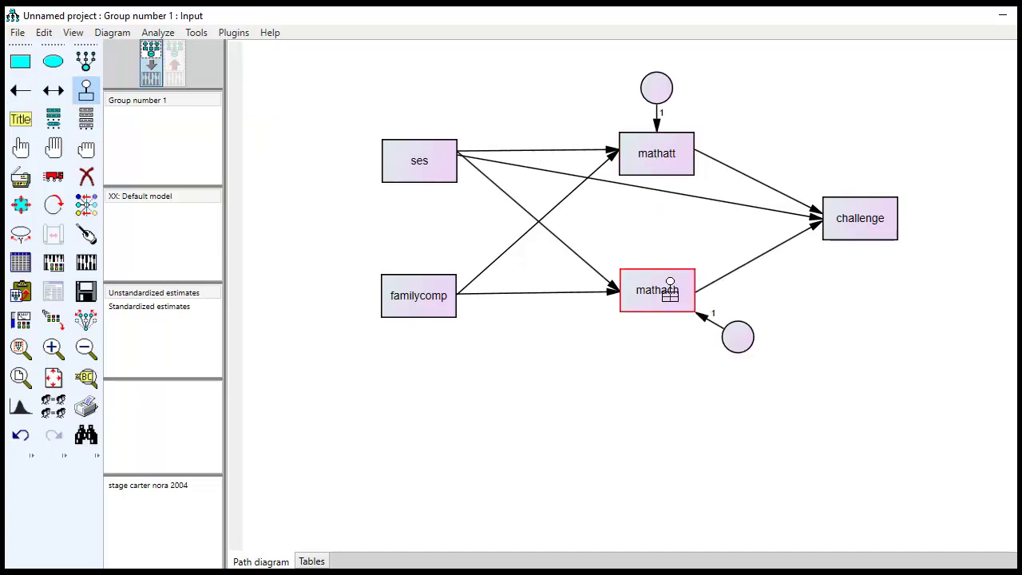
left_click(670, 289)
left_click(873, 209)
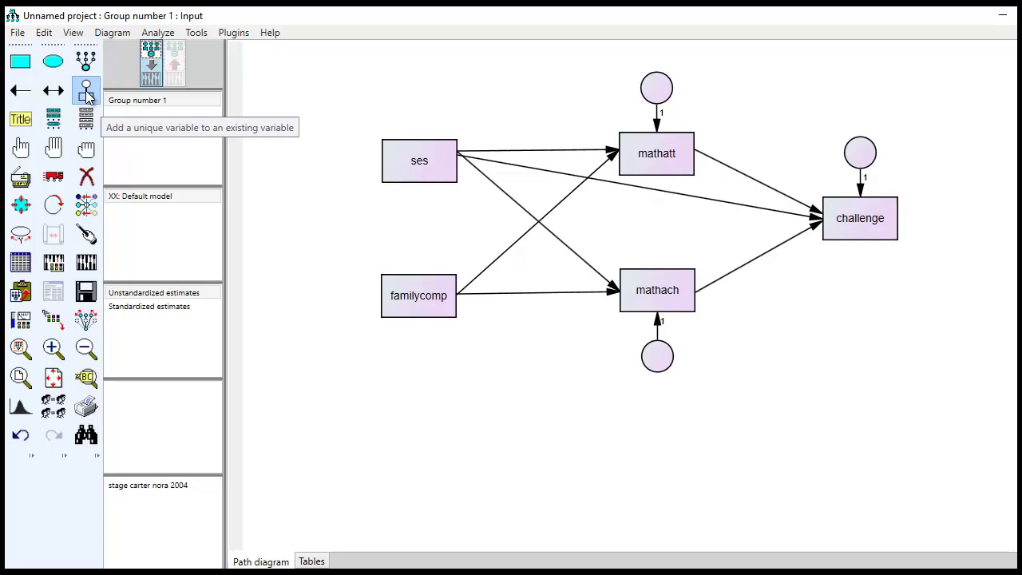
right_click(660, 91)
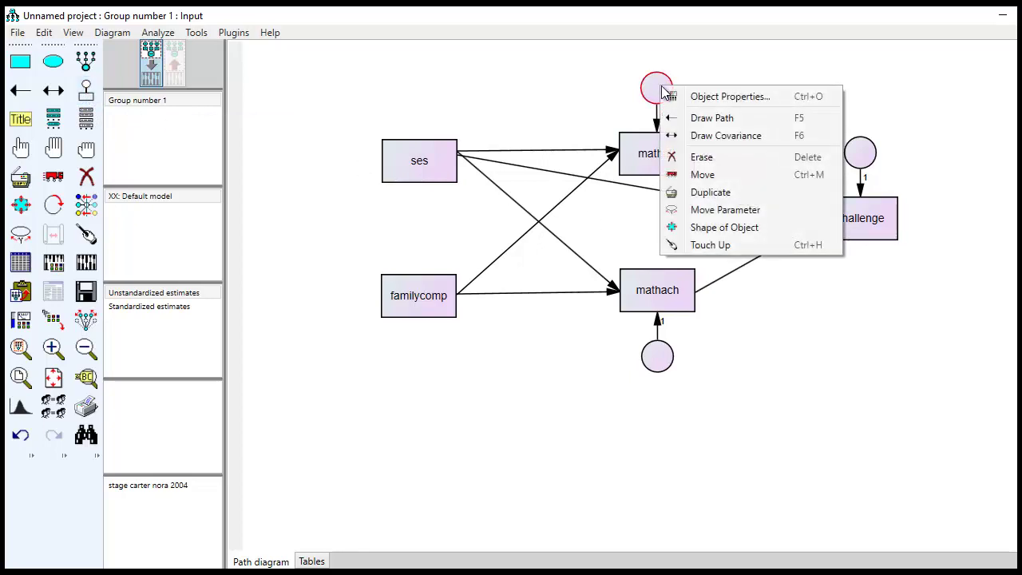
left_click(711, 96)
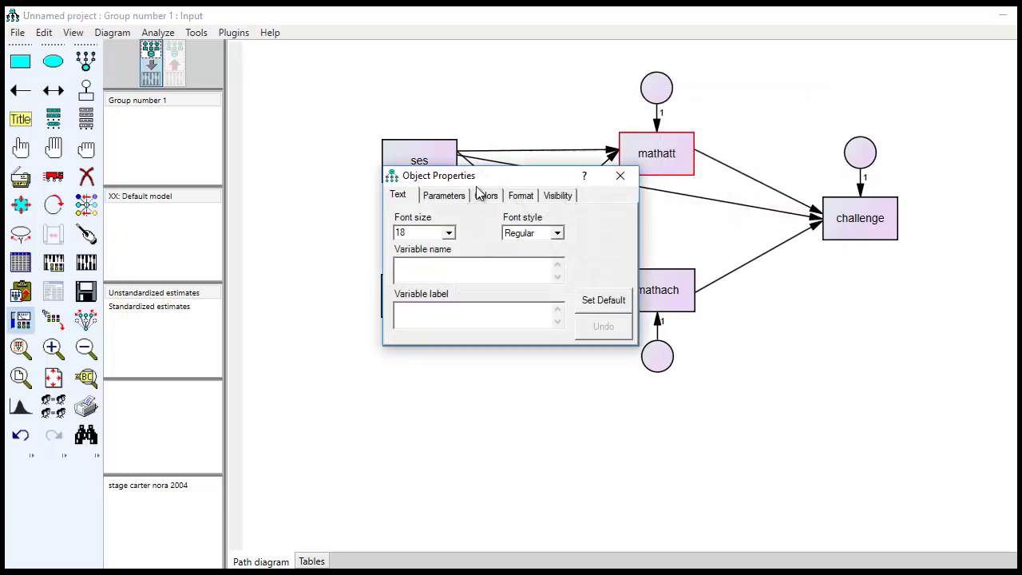
Name the error circles e1 (mathatt), e2 (mathach) and e3 (challenge) in Object Properties
left_click(442, 271)
type("e1")
key("F1")
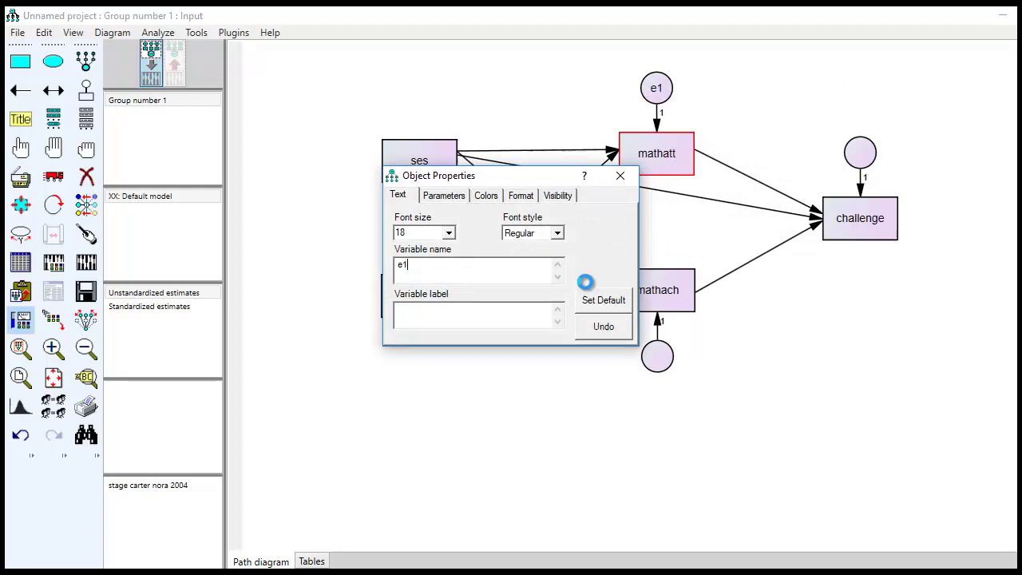
left_click(912, 39)
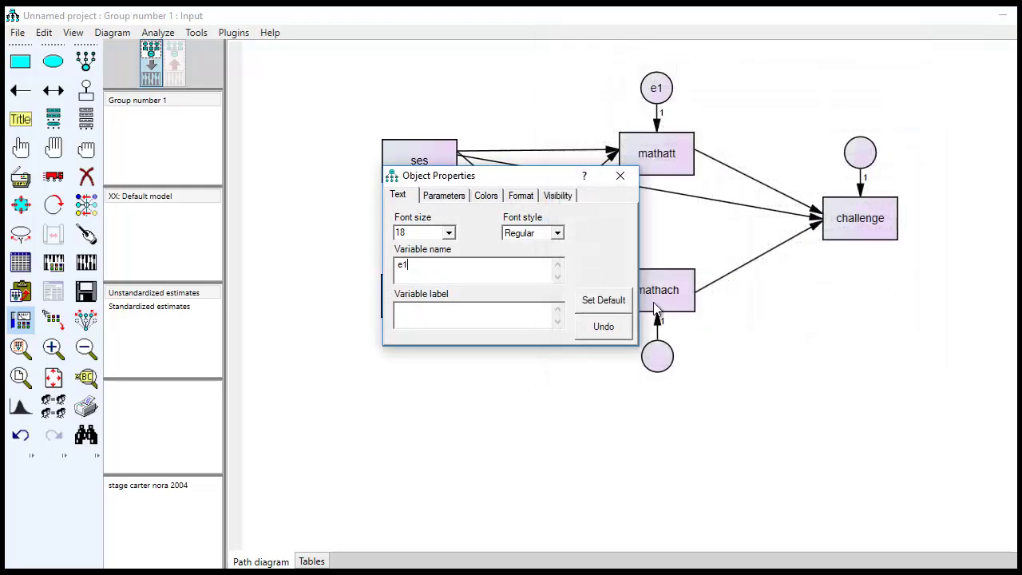
left_click(668, 361)
type("e2")
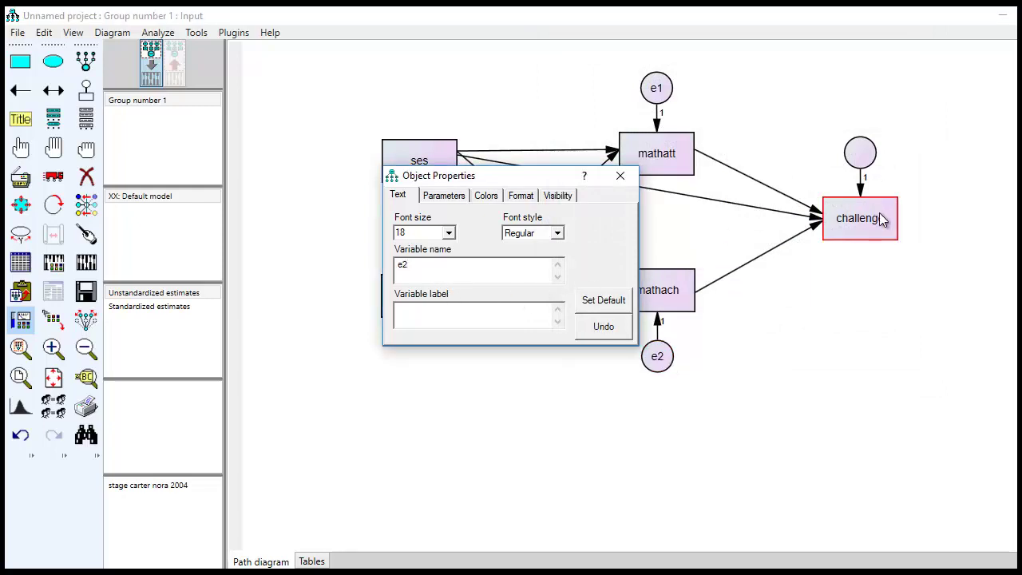
left_click(868, 158)
type("e3")
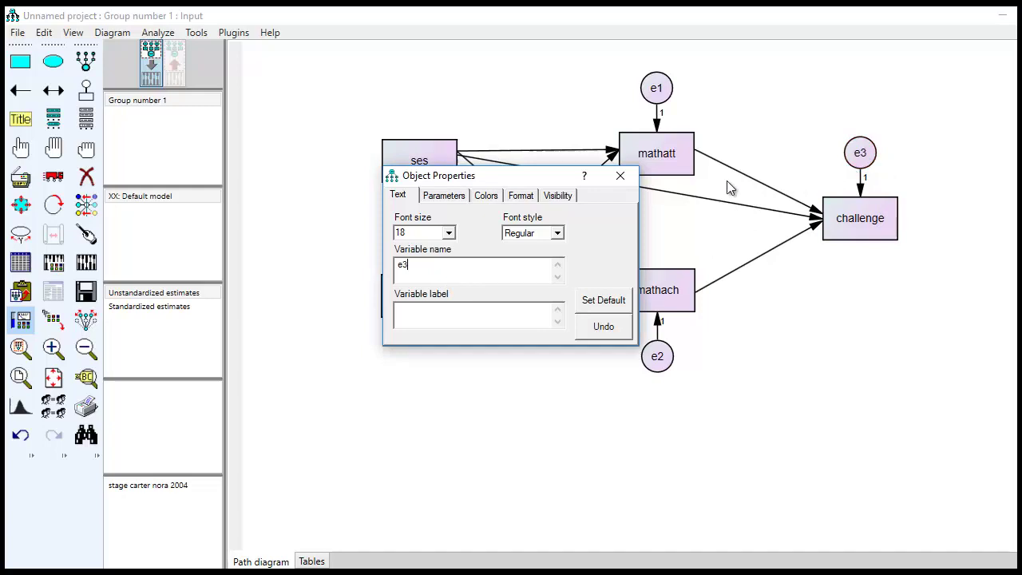
left_click(620, 177)
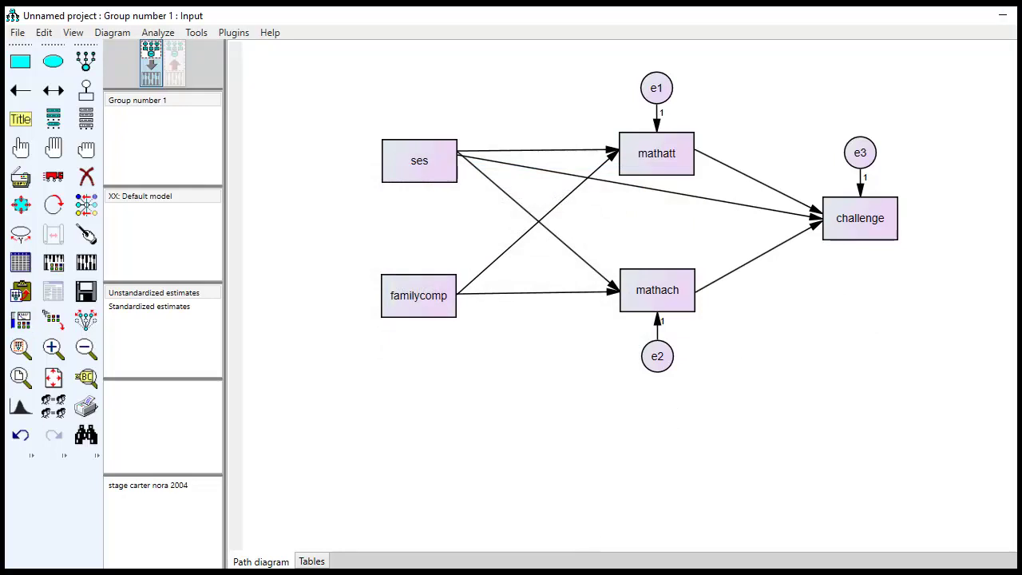
key("alt+Tab")
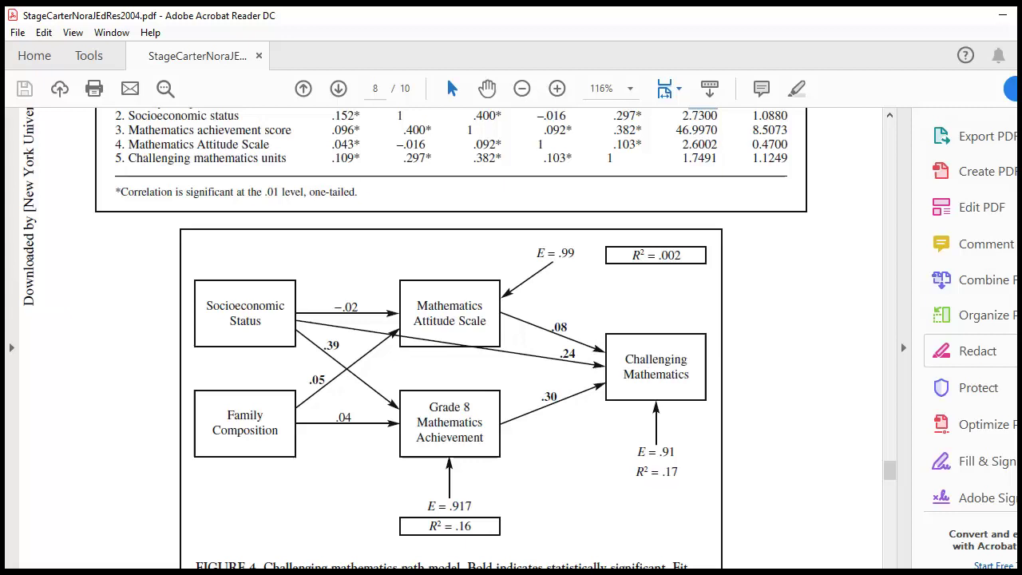
mouse_move(199, 435)
left_mouse_down()
mouse_move(169, 395)
mouse_move(184, 344)
mouse_move(206, 323)
left_mouse_up()
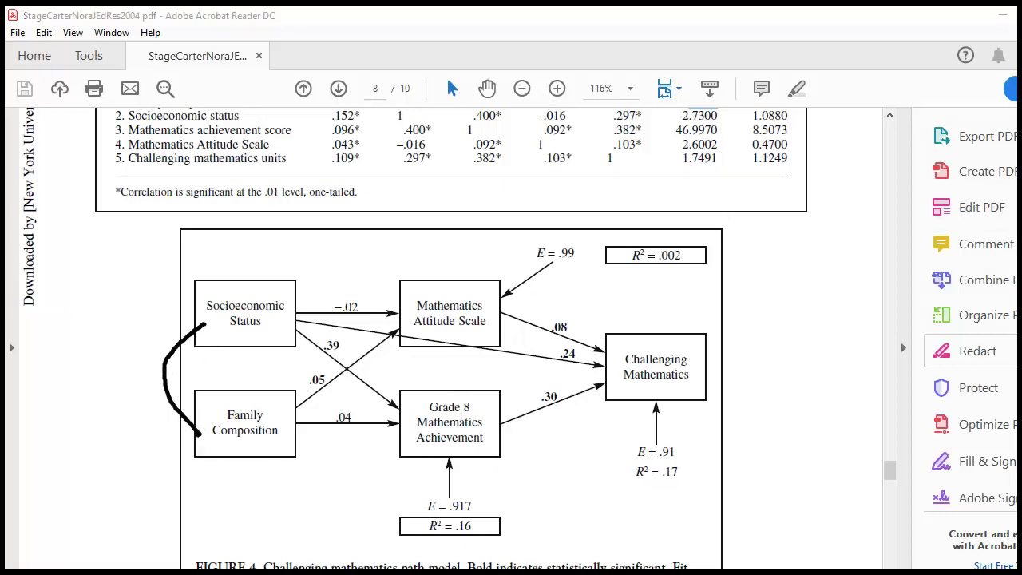
key("Escape")
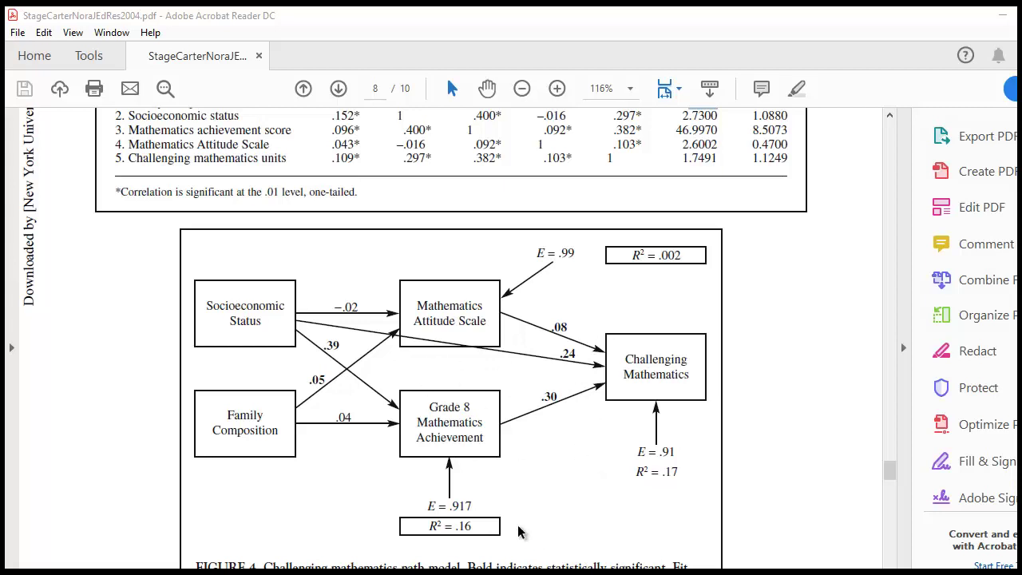
scroll(483, 416, "down", 1)
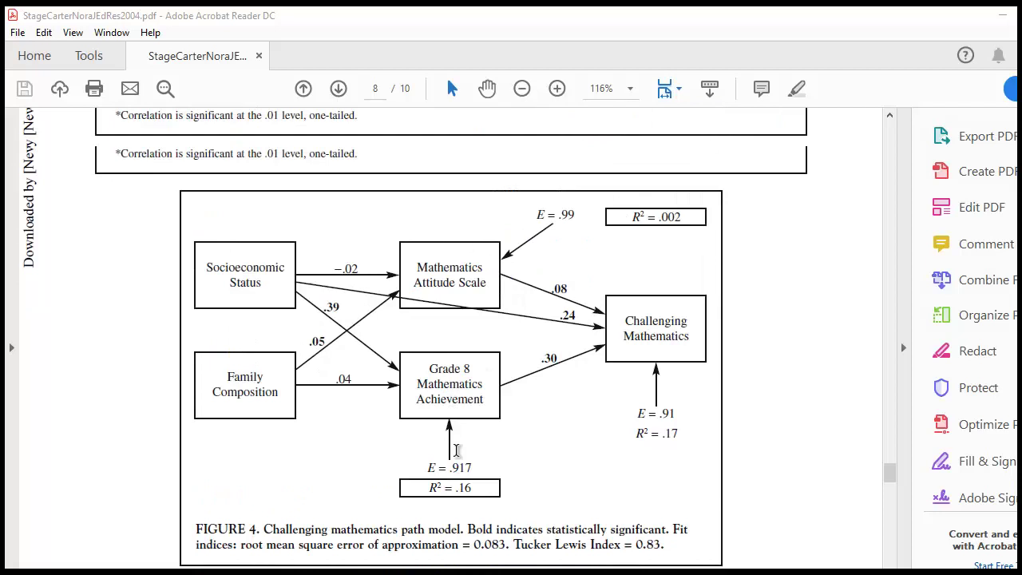
scroll(456, 451, "up", 1)
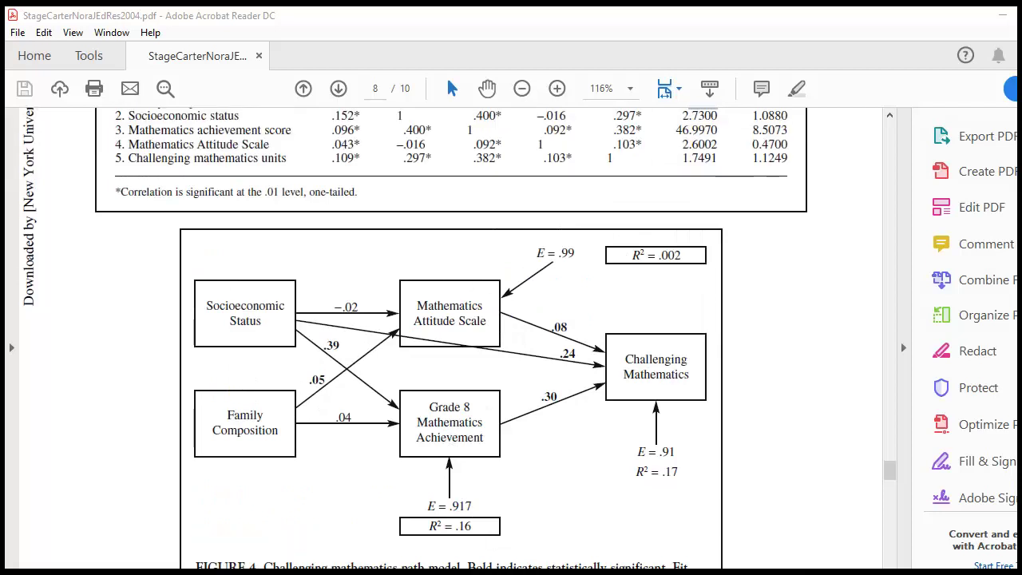
key("alt+Tab")
mouse_move(1009, 173)
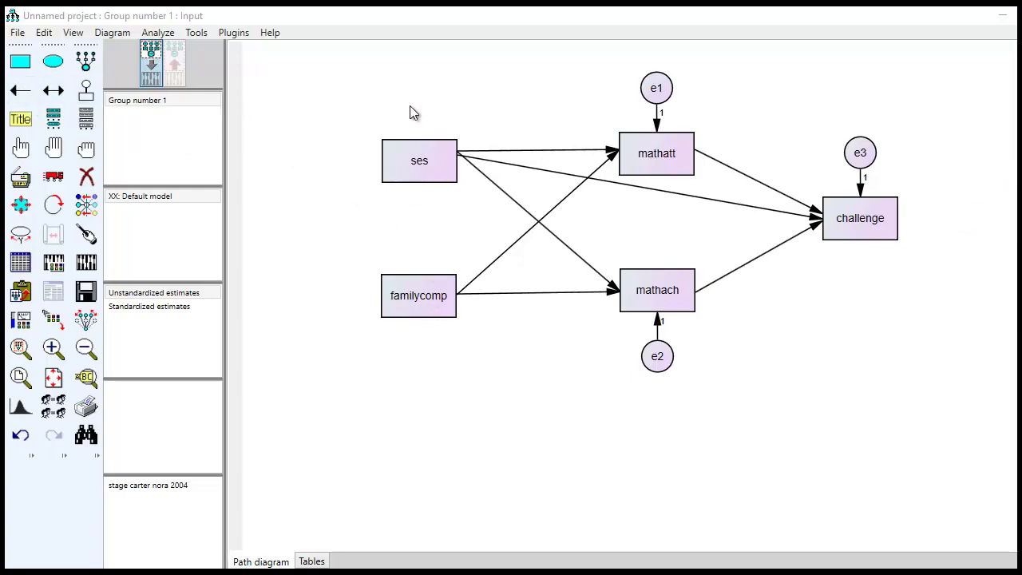
Draw a double-headed covariance arrow between familycomp and ses
left_click(53, 92)
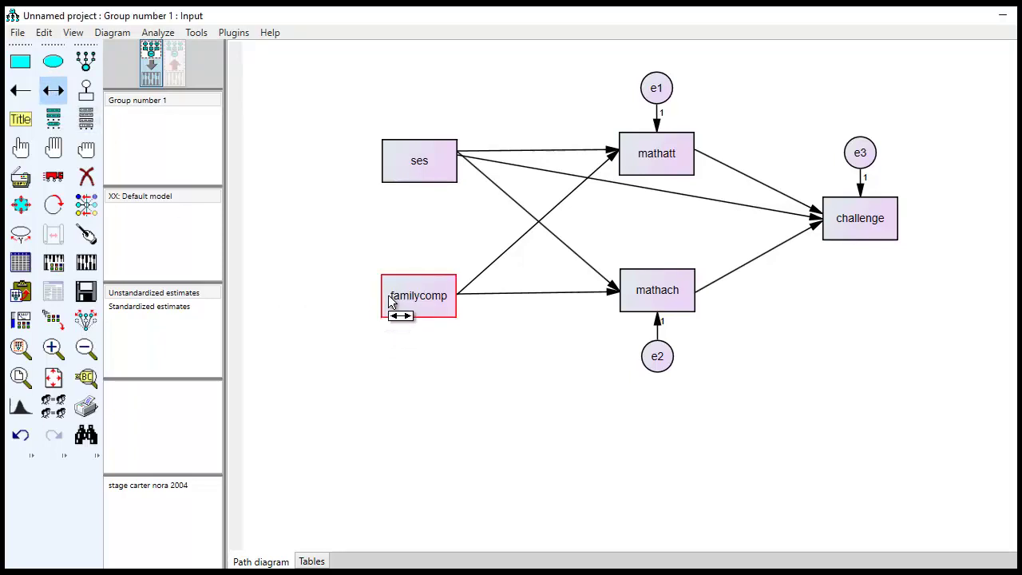
left_click_drag(390, 298, 406, 168)
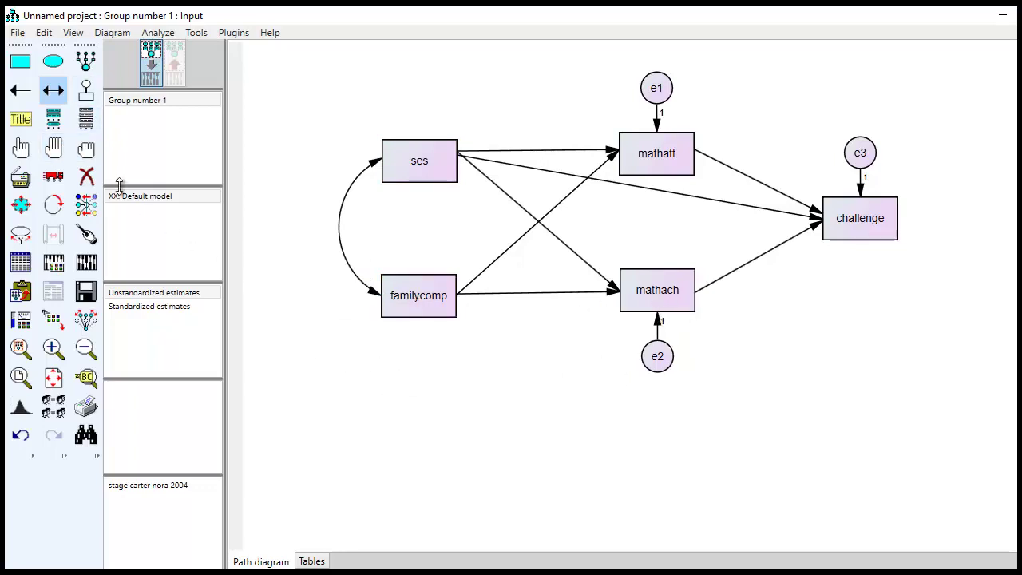
In Analysis Properties Output, enable standardized estimates, squared multiple correlations and modification indices (threshold 4)
left_click(51, 263)
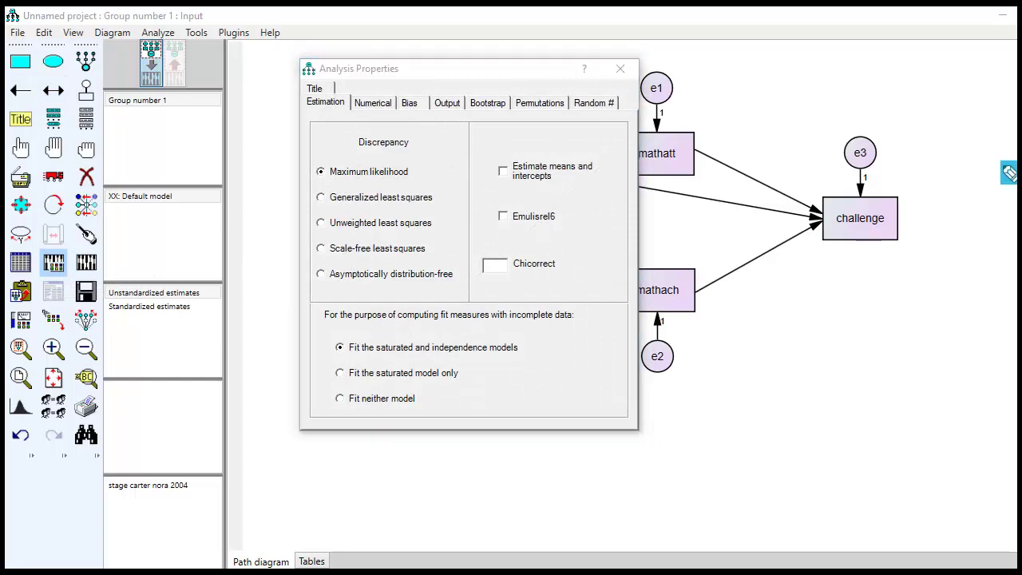
mouse_move(322, 180)
left_mouse_down()
mouse_move(415, 186)
mouse_move(413, 151)
mouse_move(305, 160)
mouse_move(310, 189)
left_mouse_up()
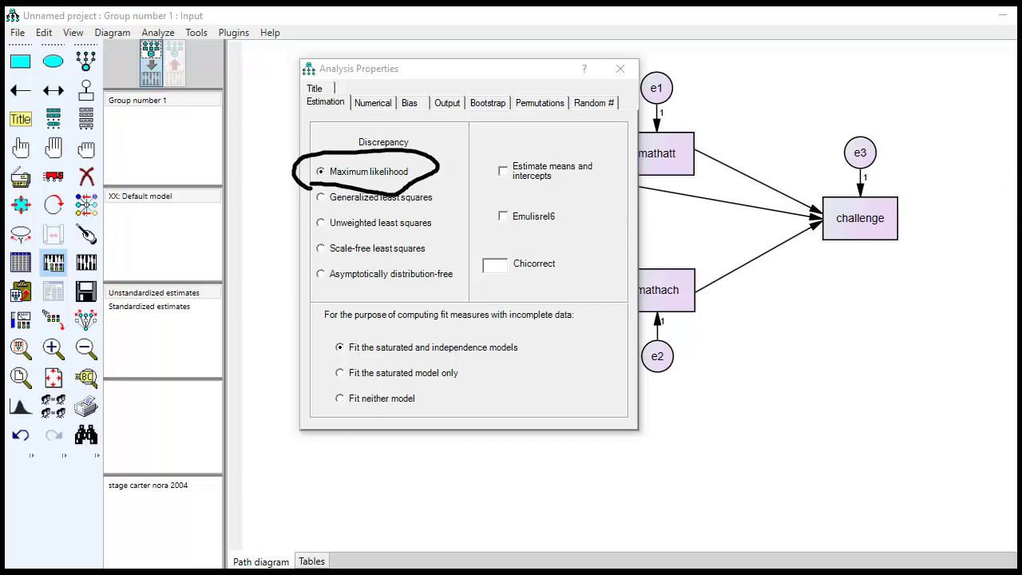
key("Escape")
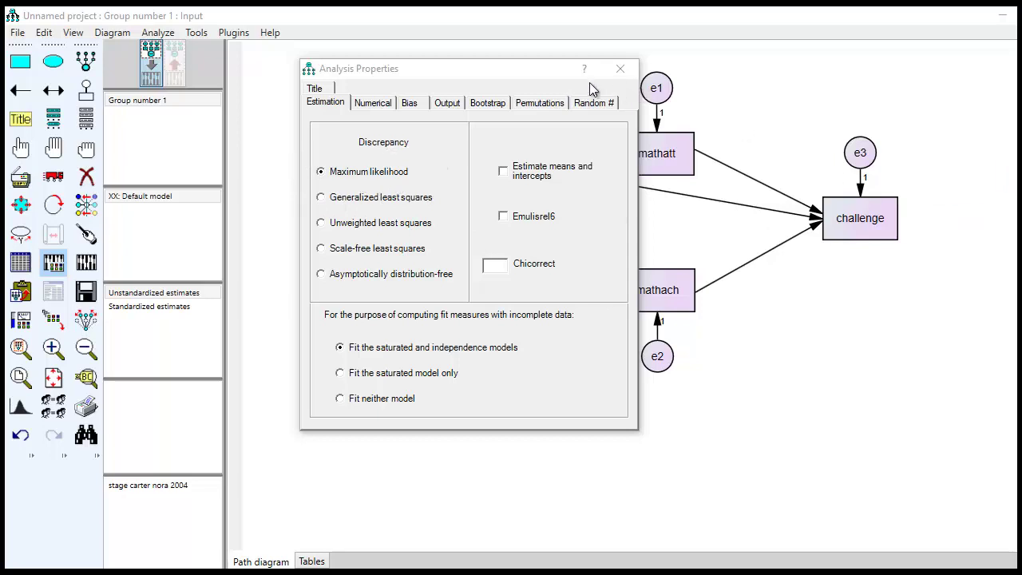
left_click(446, 103)
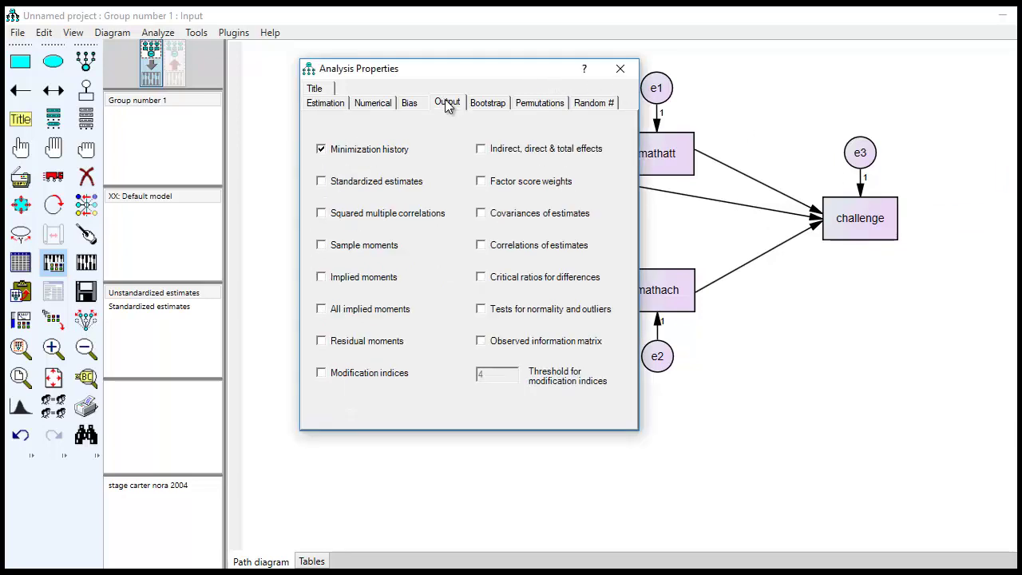
left_click(322, 183)
left_click(320, 373)
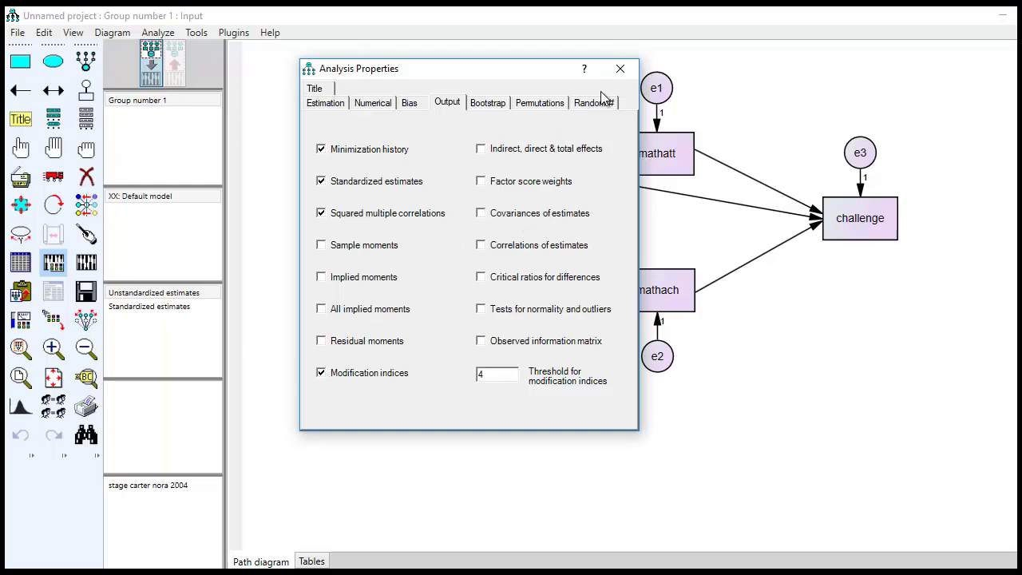
left_click(620, 70)
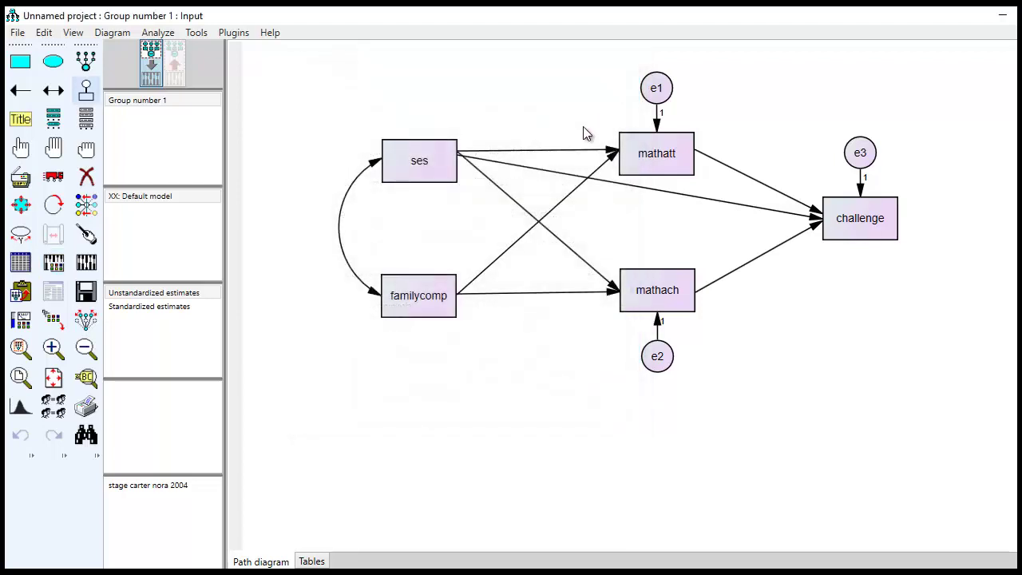
Save the model as a new file named 'stage carter nora 2004 v2'
left_click(16, 32)
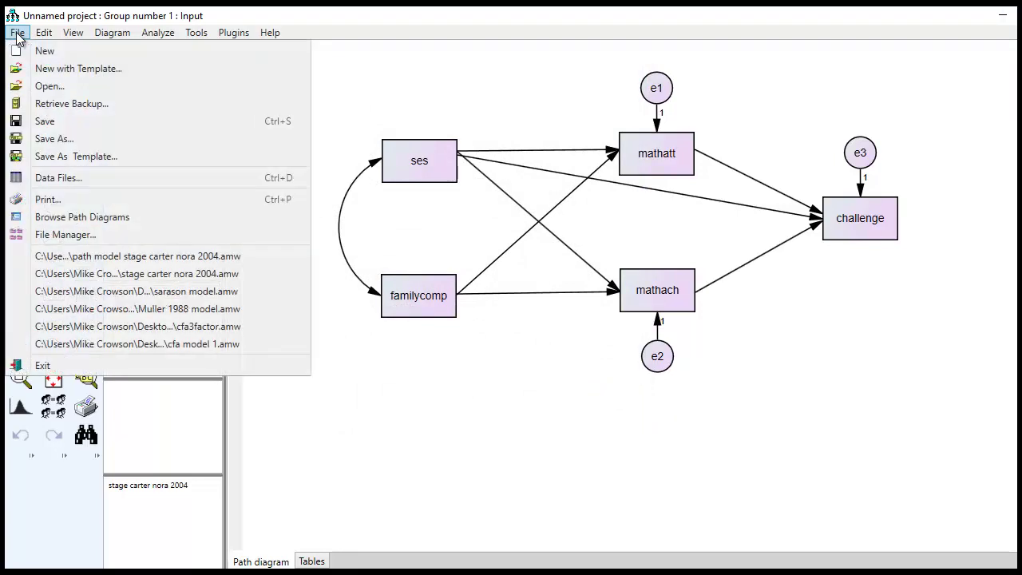
left_click(68, 140)
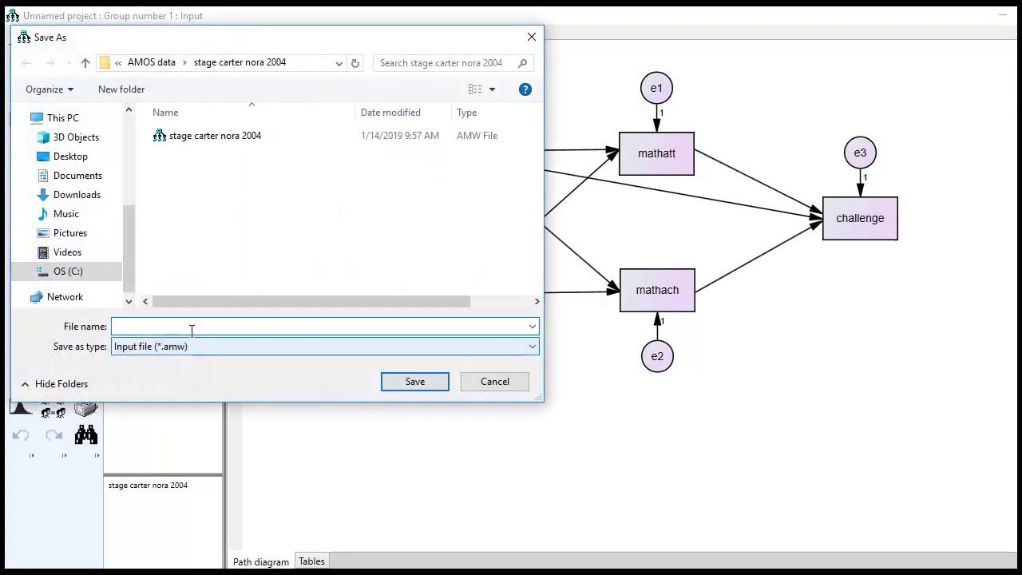
type("s")
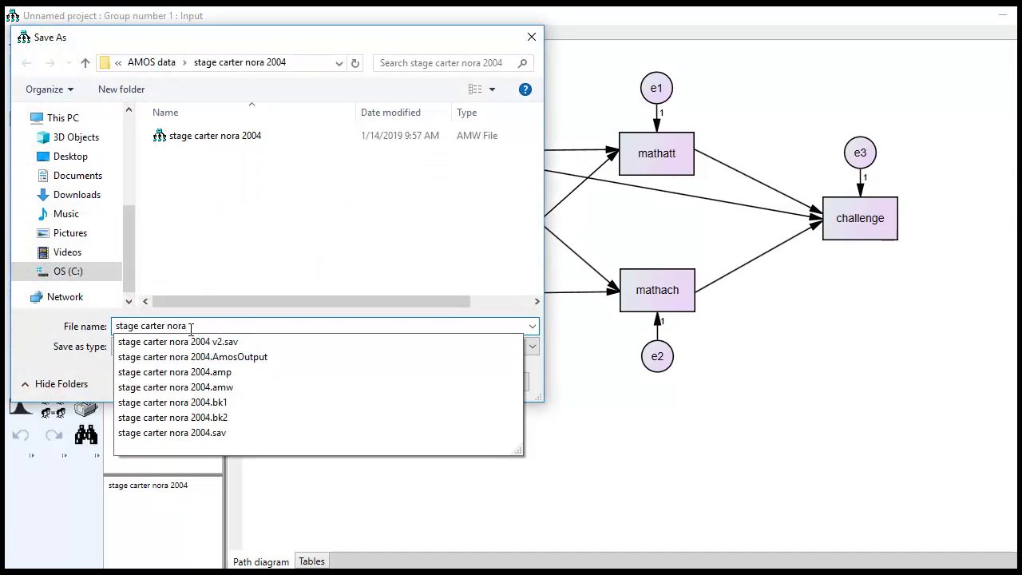
type("tage carter nora 2004 v2")
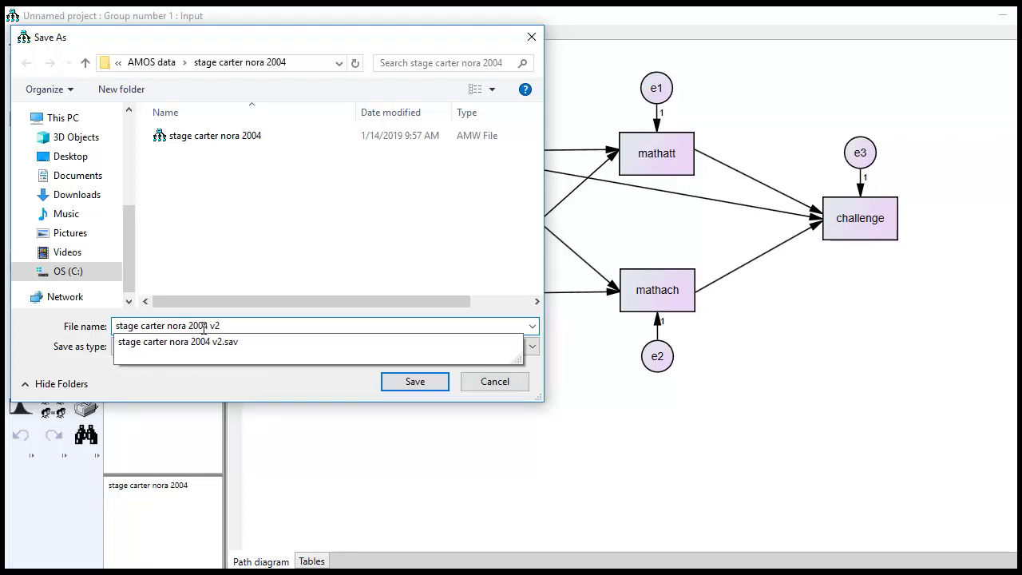
left_click(415, 382)
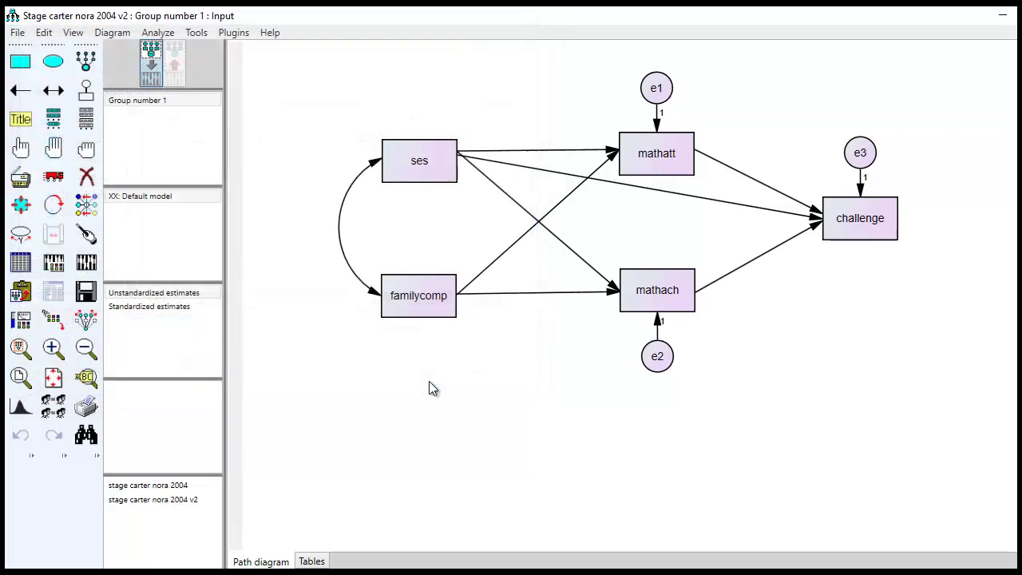
Calculate estimates and view the output diagram in standardized format, showing chi-square 53.7
left_click(86, 265)
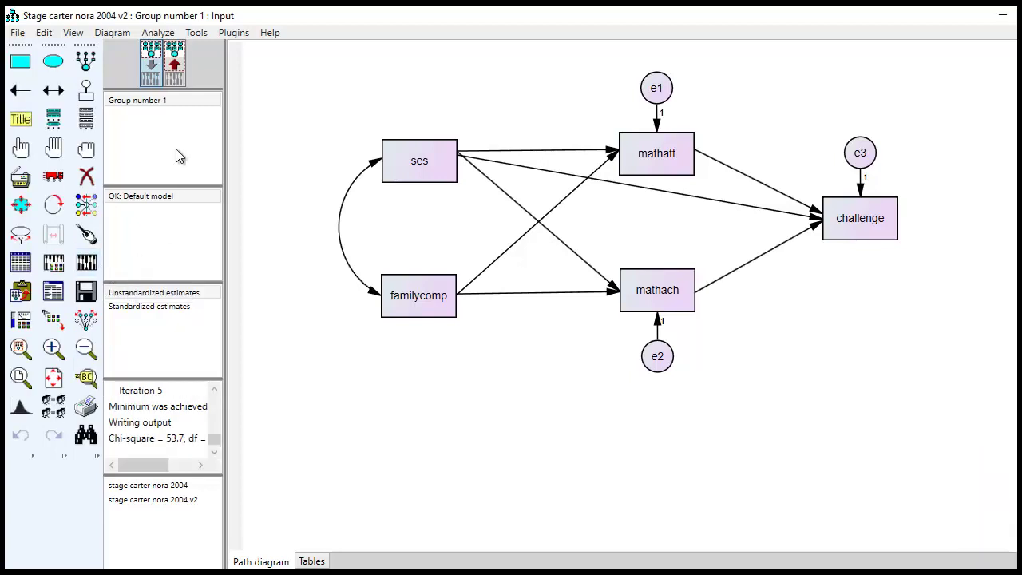
left_click(175, 62)
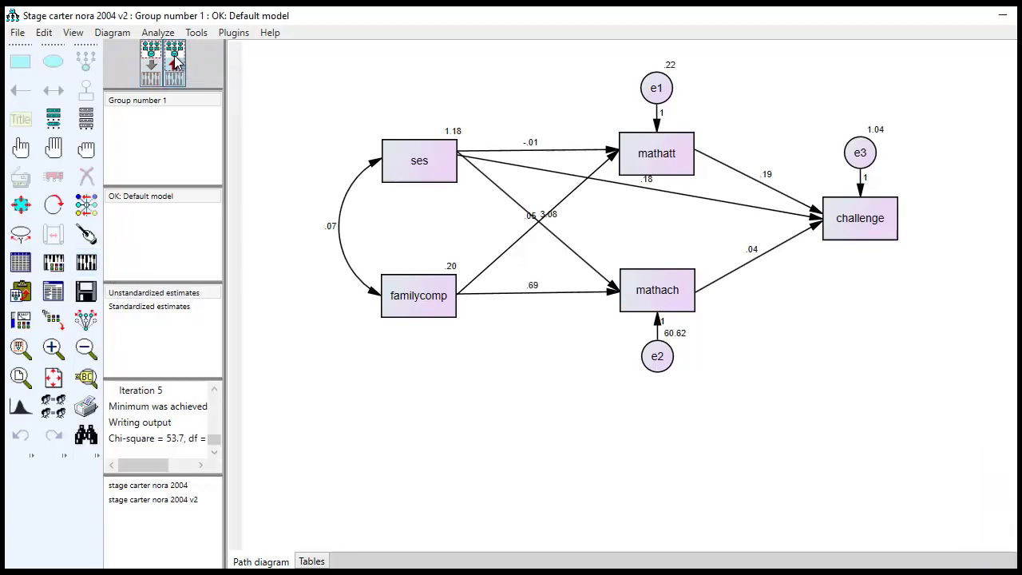
left_click(155, 293)
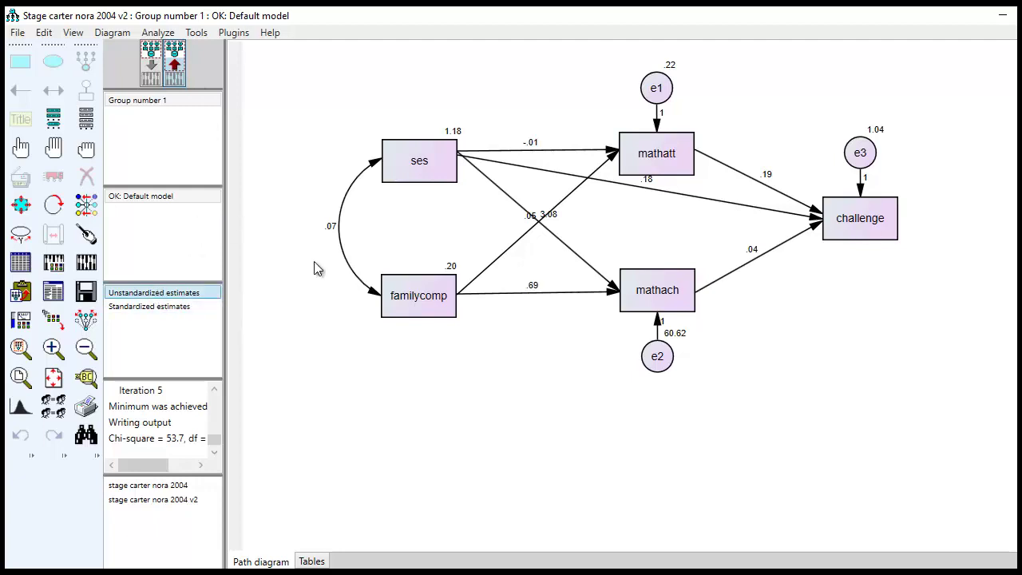
left_click(163, 308)
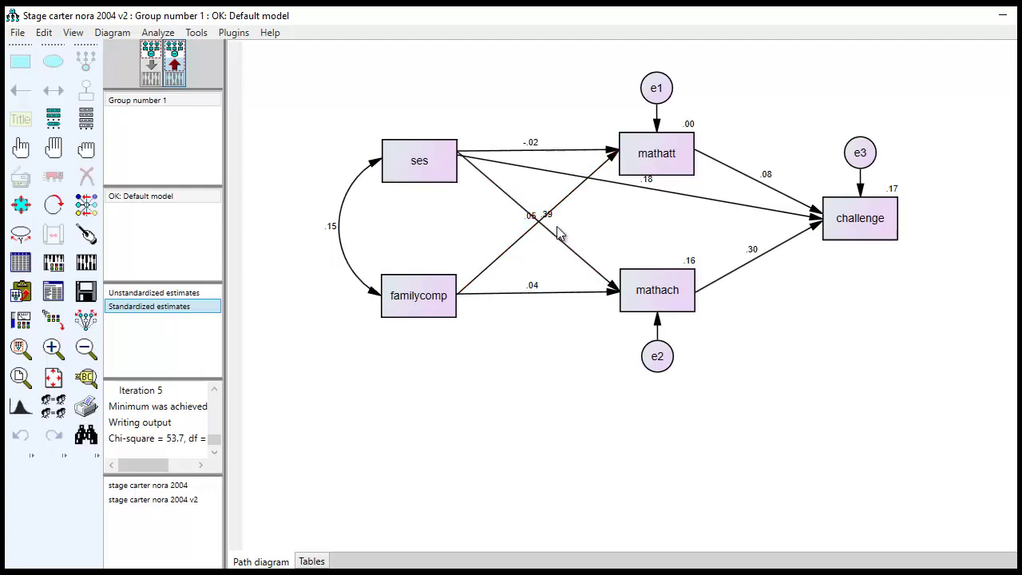
Drag the overlapping .05 and .39 path coefficient labels apart, each beside its own path
left_click(21, 234)
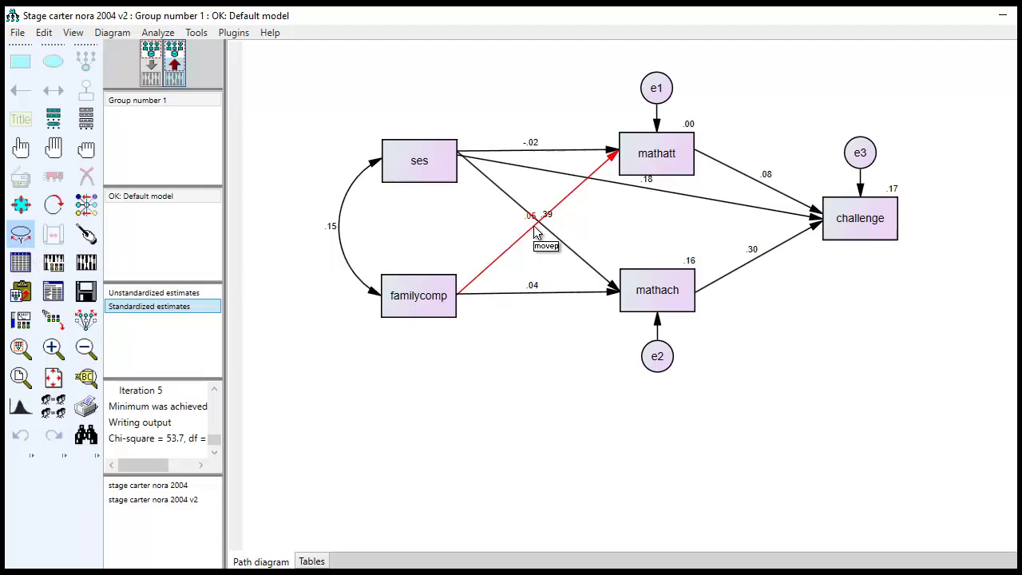
left_click_drag(538, 222, 504, 247)
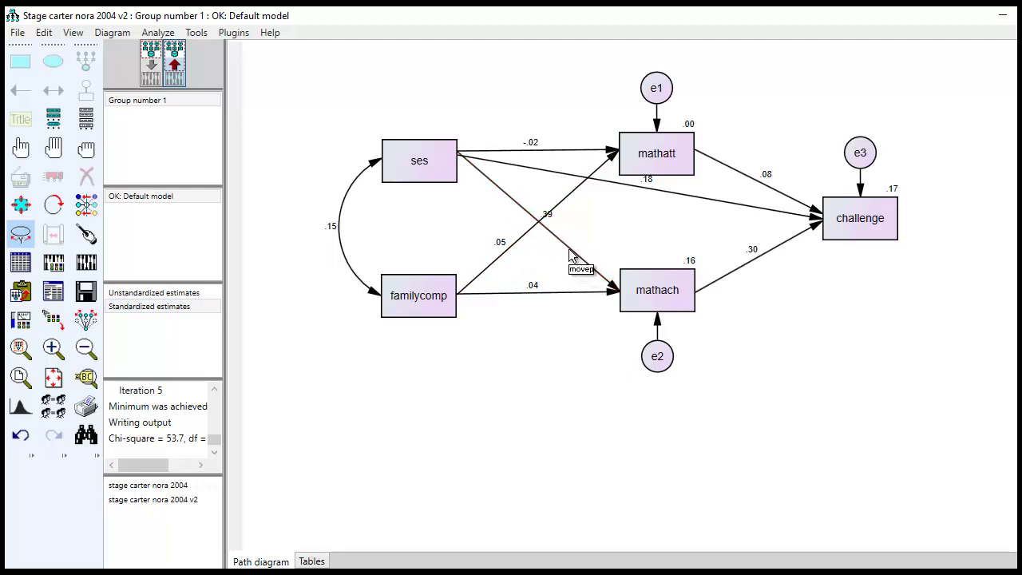
mouse_move(570, 254)
left_mouse_down()
mouse_move(600, 272)
mouse_move(586, 249)
left_mouse_up()
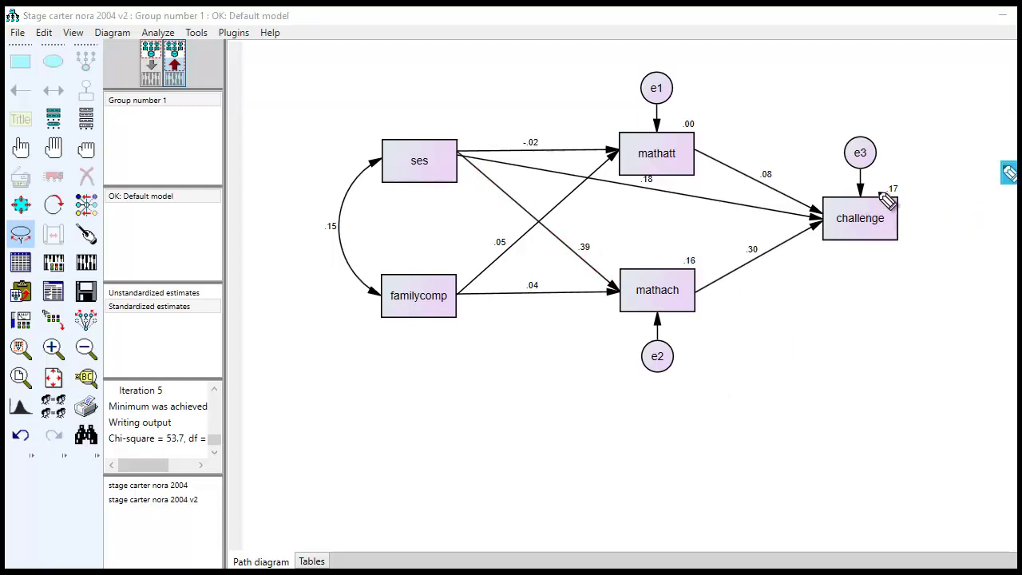
mouse_move(901, 177)
left_mouse_down()
mouse_move(884, 209)
mouse_move(916, 200)
mouse_move(906, 177)
left_mouse_up()
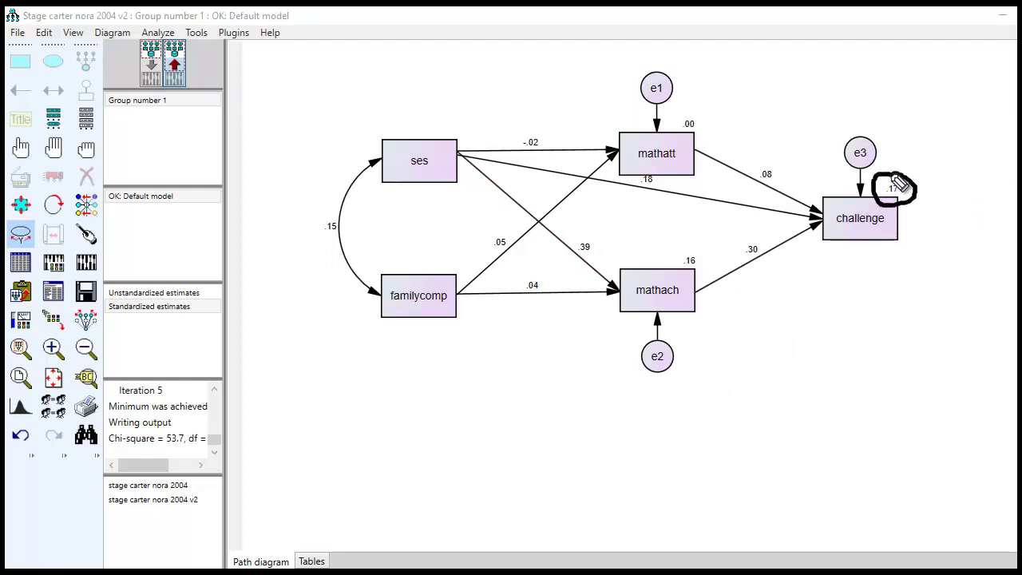
mouse_move(690, 113)
left_mouse_down()
mouse_move(672, 138)
mouse_move(687, 112)
left_mouse_up()
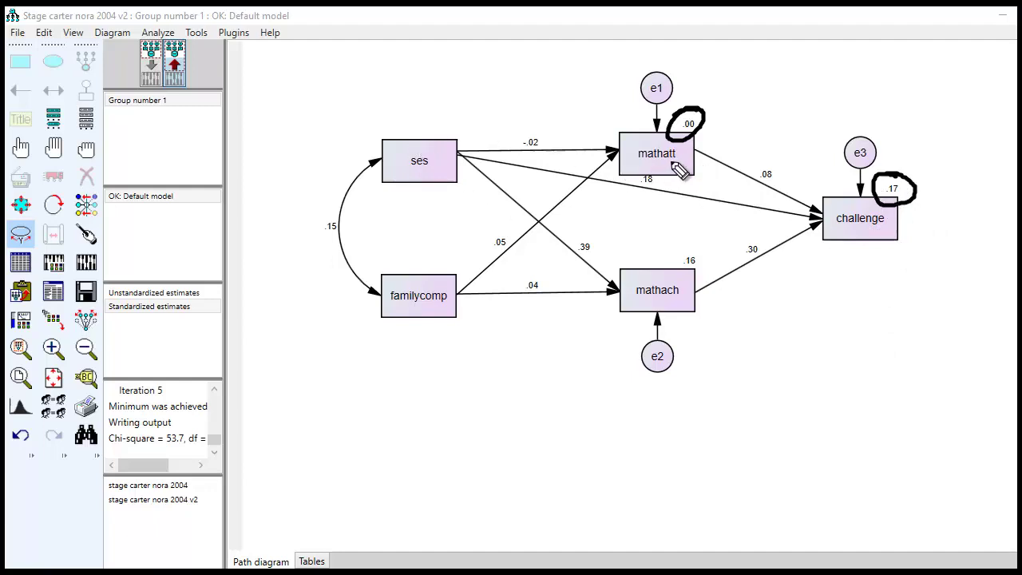
left_click_drag(663, 164, 688, 159)
left_click_drag(651, 303, 669, 296)
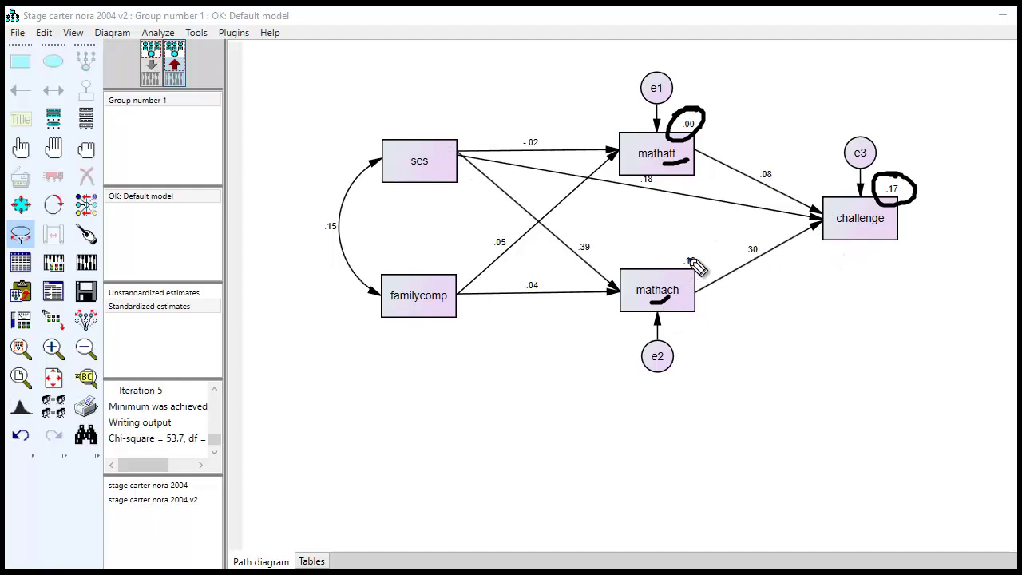
mouse_move(693, 248)
left_mouse_down()
mouse_move(678, 254)
mouse_move(710, 266)
mouse_move(695, 244)
left_mouse_up()
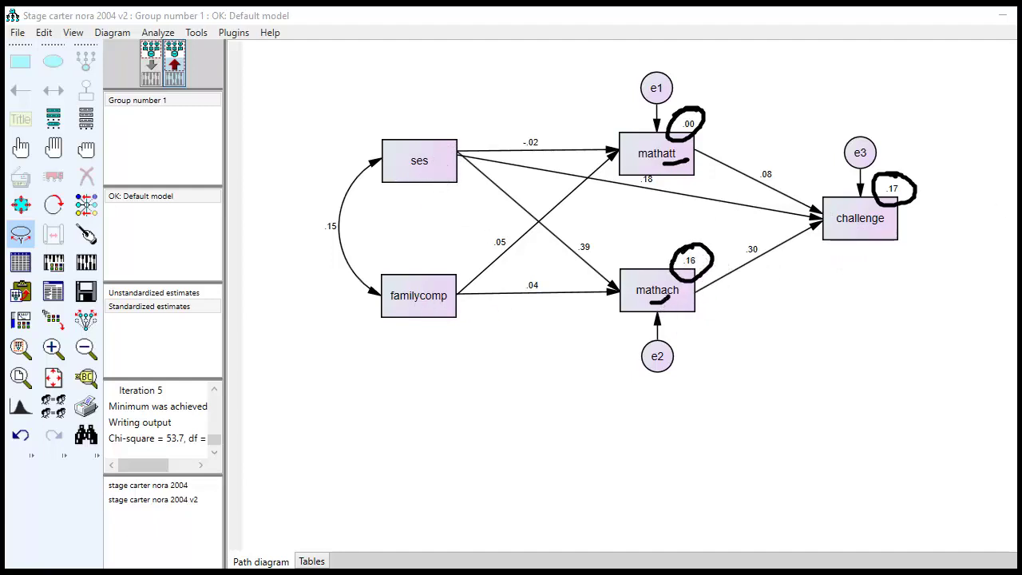
key("Escape")
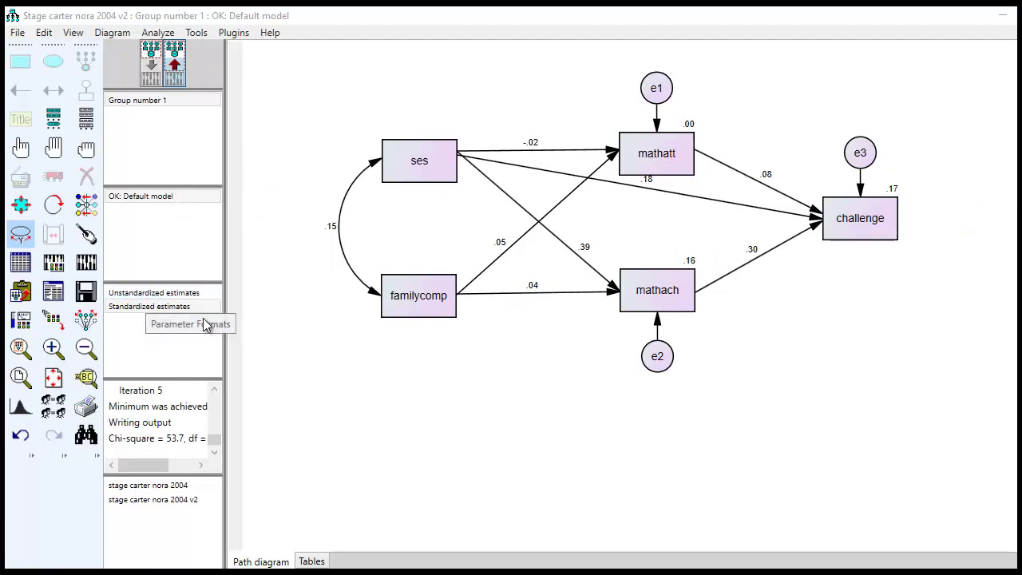
left_click(171, 293)
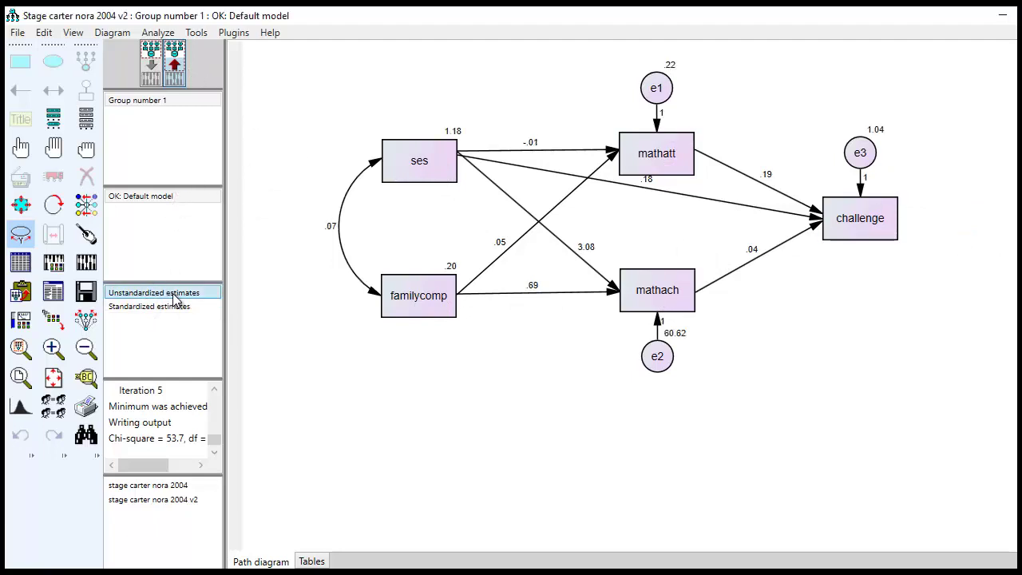
left_click(174, 307)
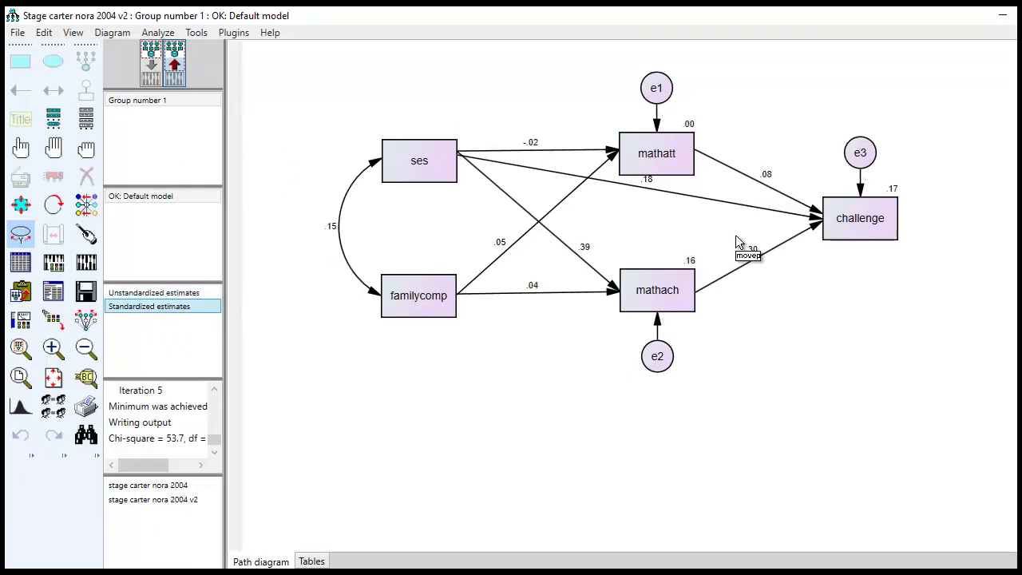
left_click(1009, 174)
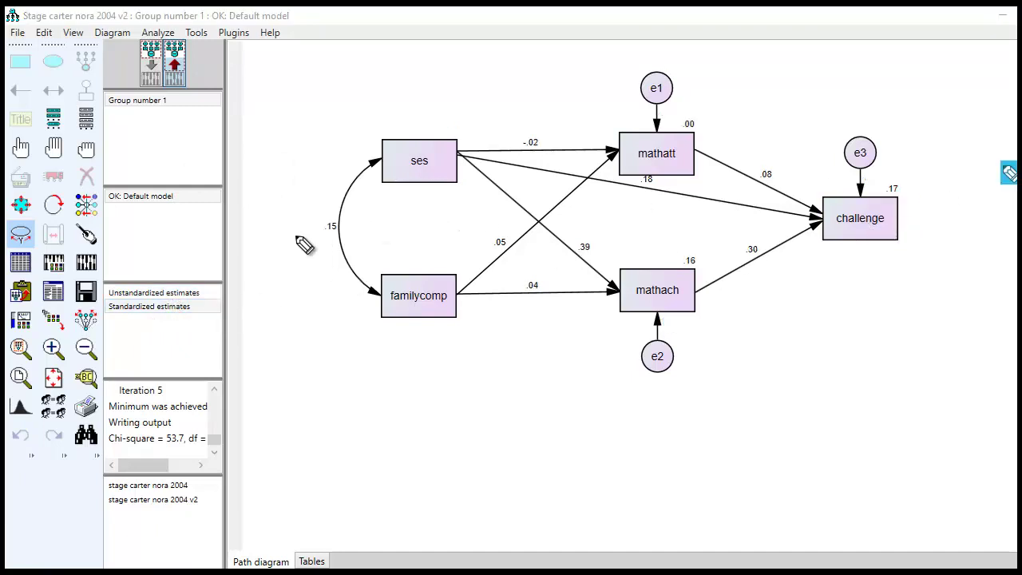
left_click_drag(343, 233, 313, 237)
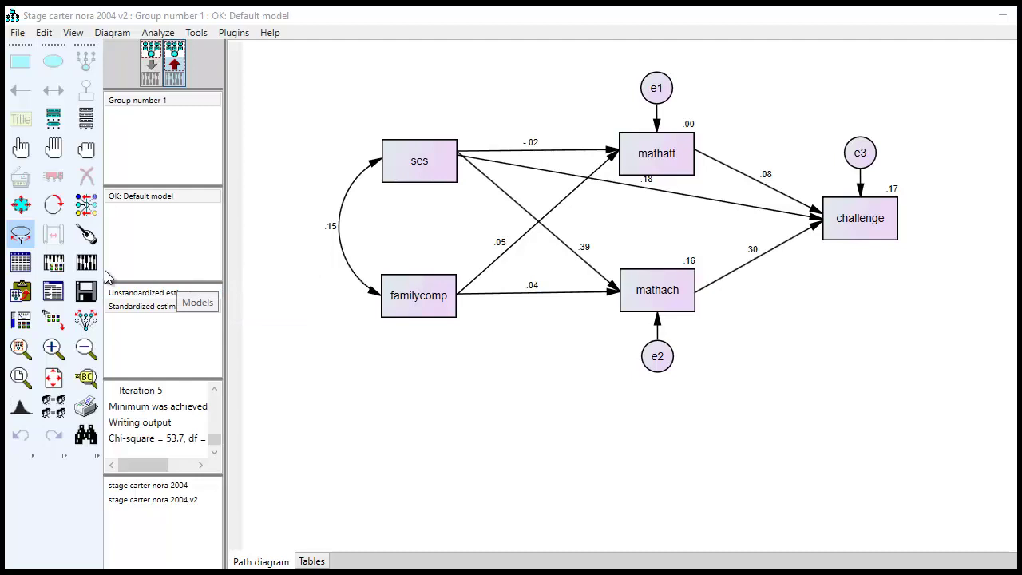
Open the text output's Model Fit page and widen the window to show the fit tables
left_click(53, 292)
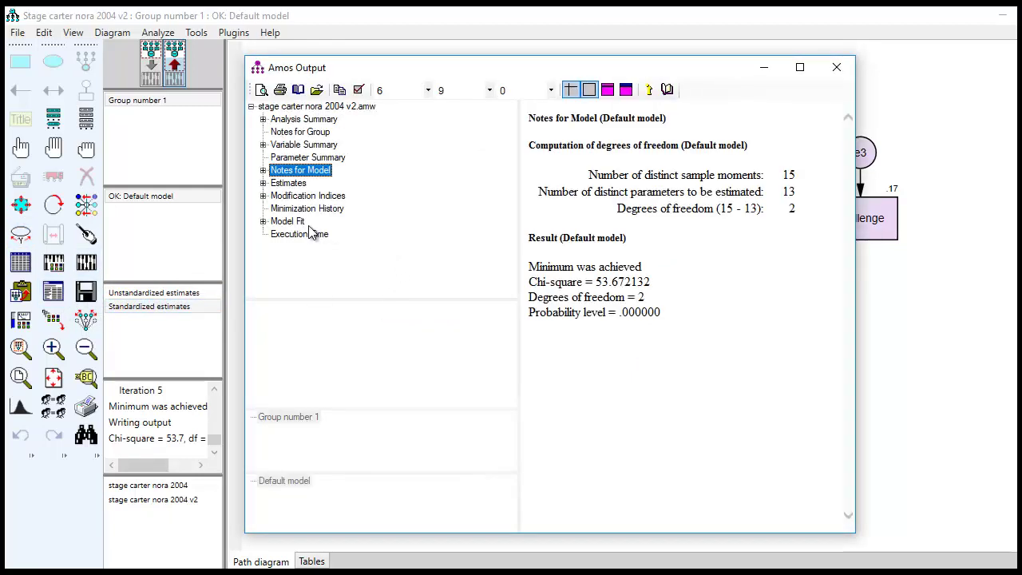
left_click(293, 223)
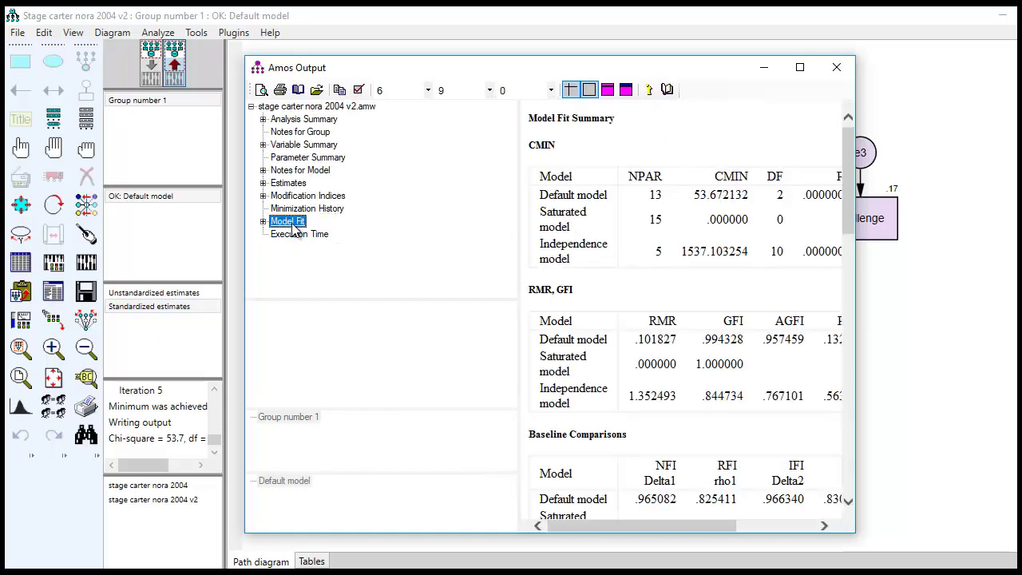
left_click_drag(856, 149, 994, 149)
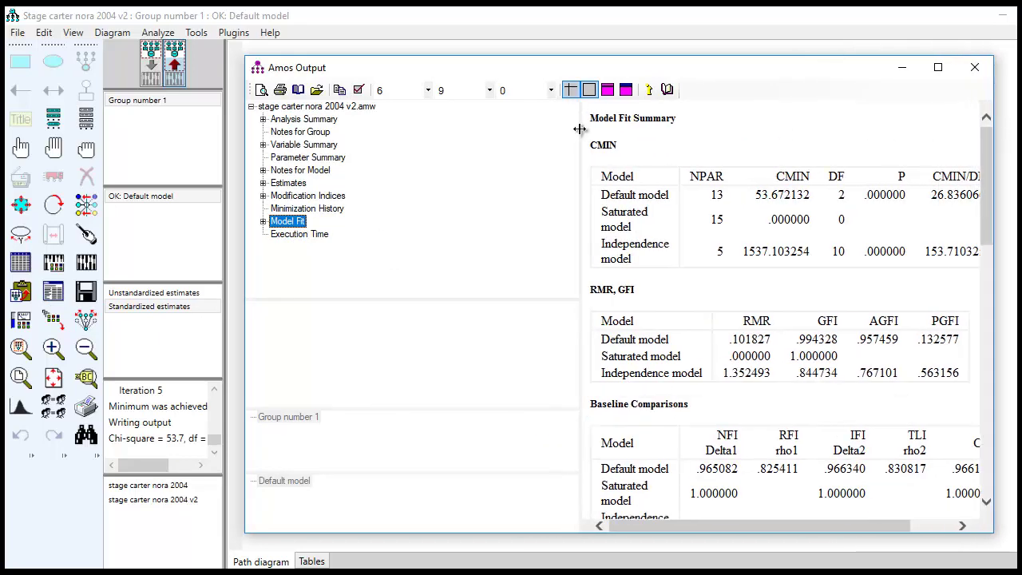
left_click_drag(579, 129, 457, 136)
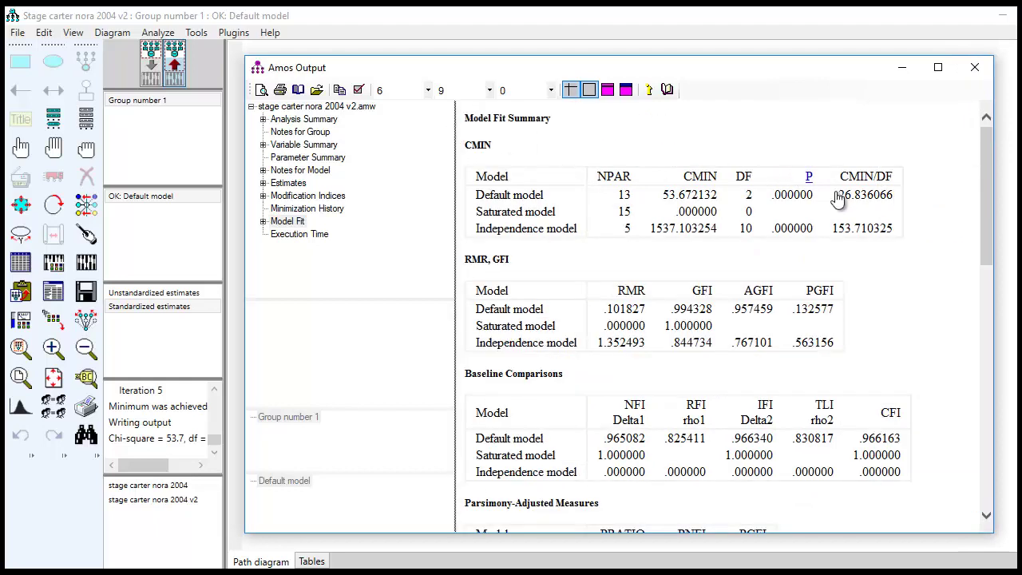
left_click(1009, 173)
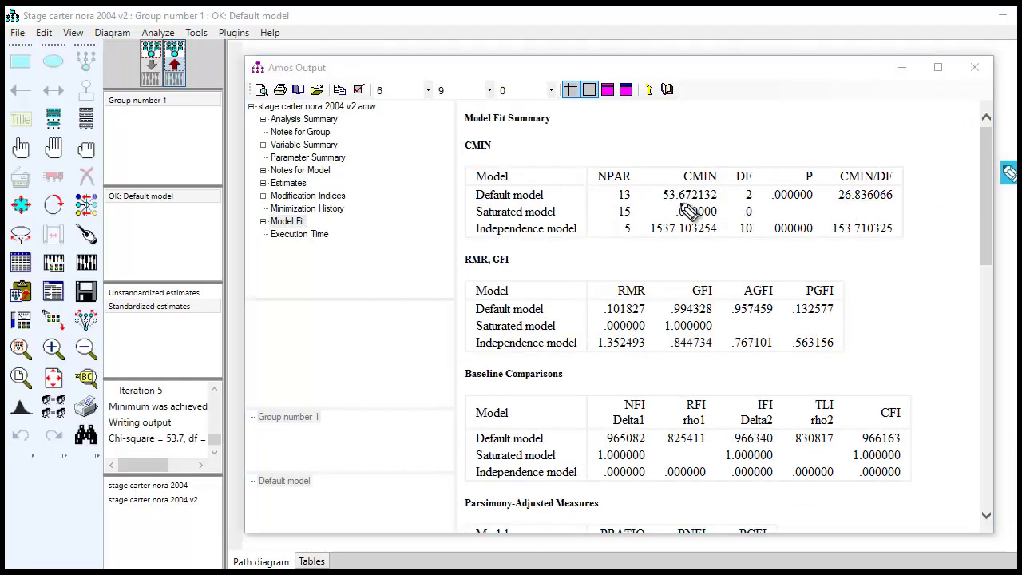
Mark the default model's TLI (.830817) and CFI (.966163) values, then clear the ink
left_click_drag(662, 204, 915, 210)
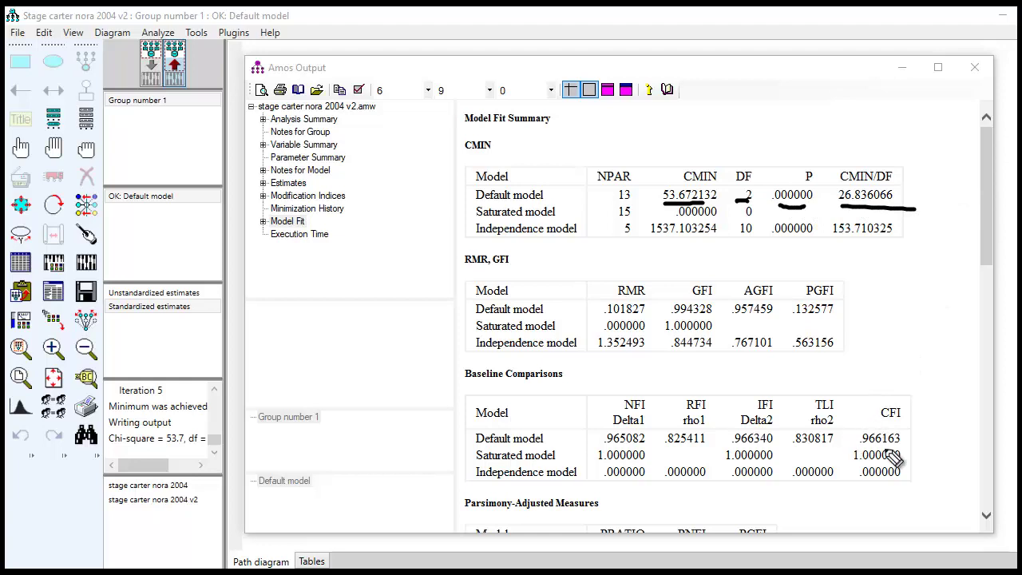
left_click_drag(865, 448, 906, 437)
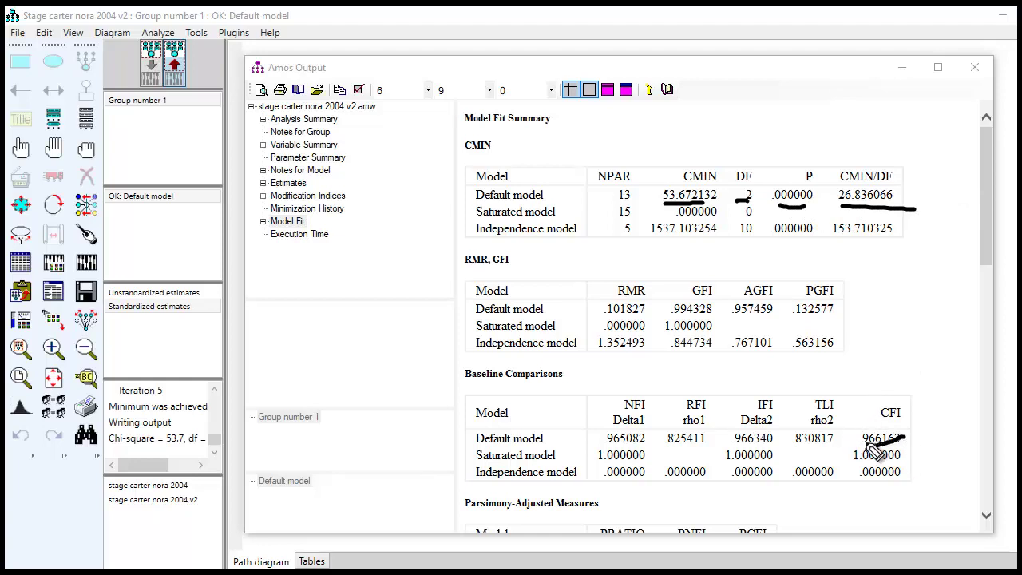
left_click_drag(795, 451, 842, 438)
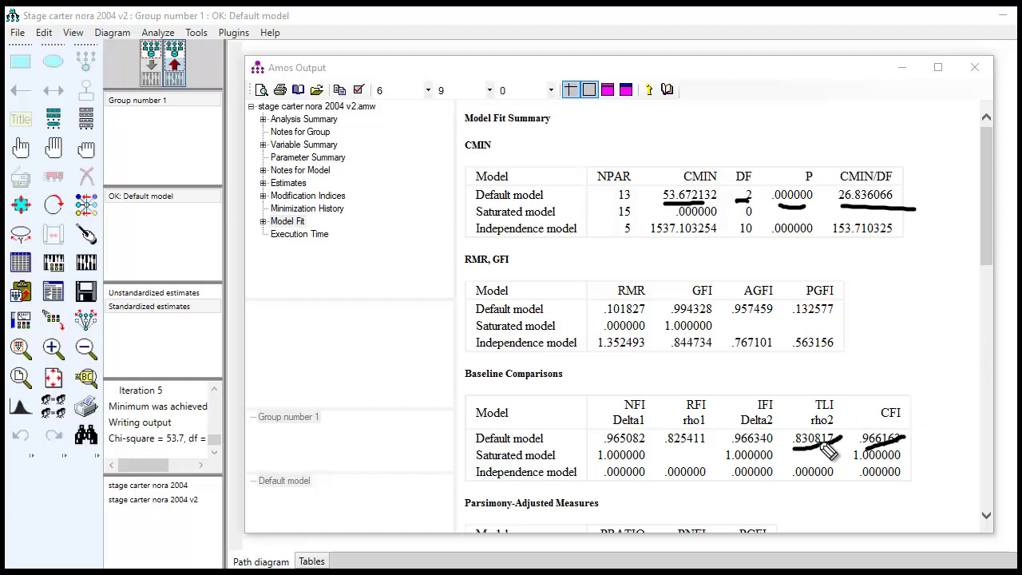
mouse_move(791, 450)
left_mouse_down()
mouse_move(837, 451)
mouse_move(845, 430)
mouse_move(801, 432)
mouse_move(788, 453)
mouse_move(816, 451)
left_mouse_up()
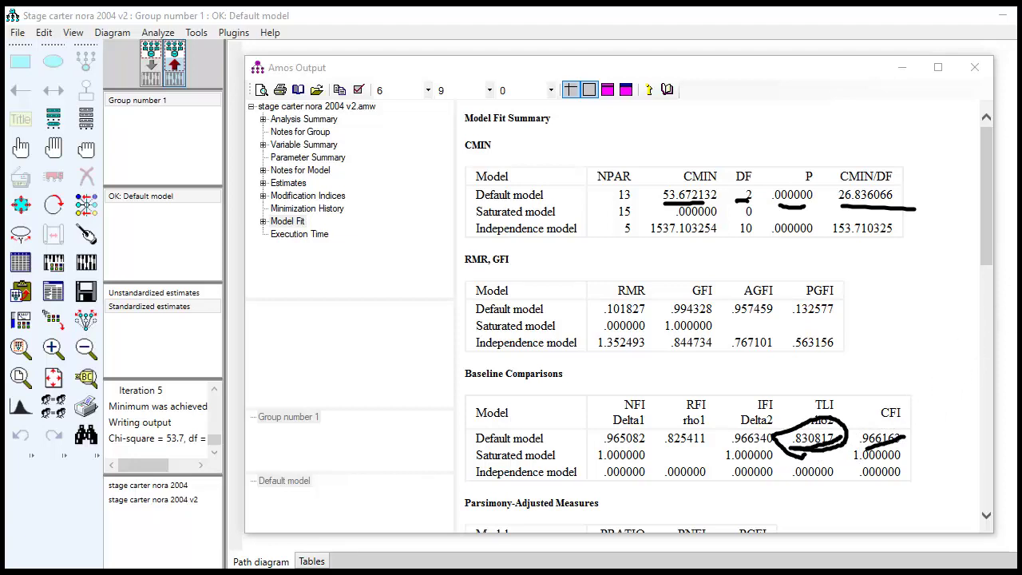
key("Escape")
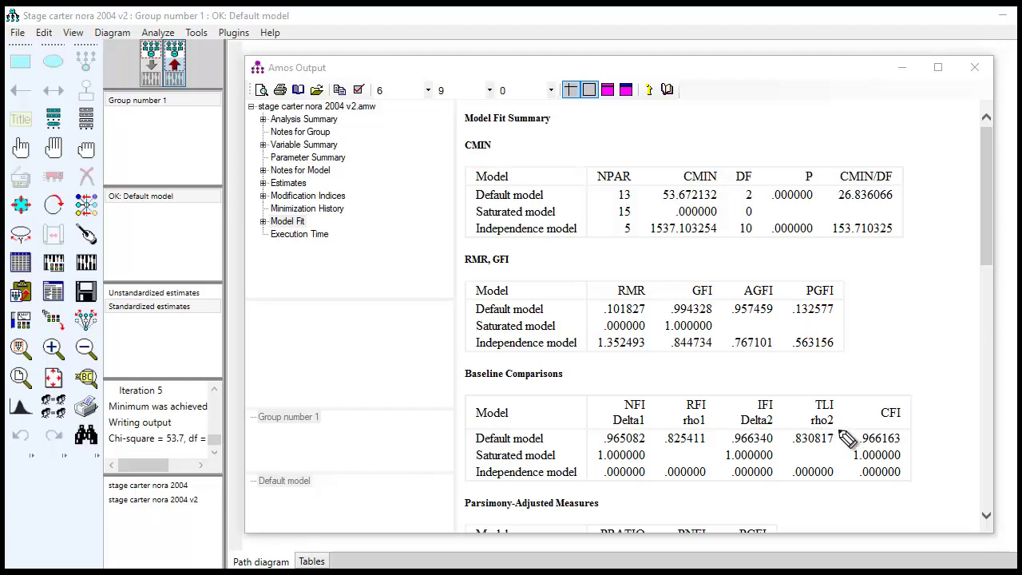
left_click_drag(881, 420, 908, 414)
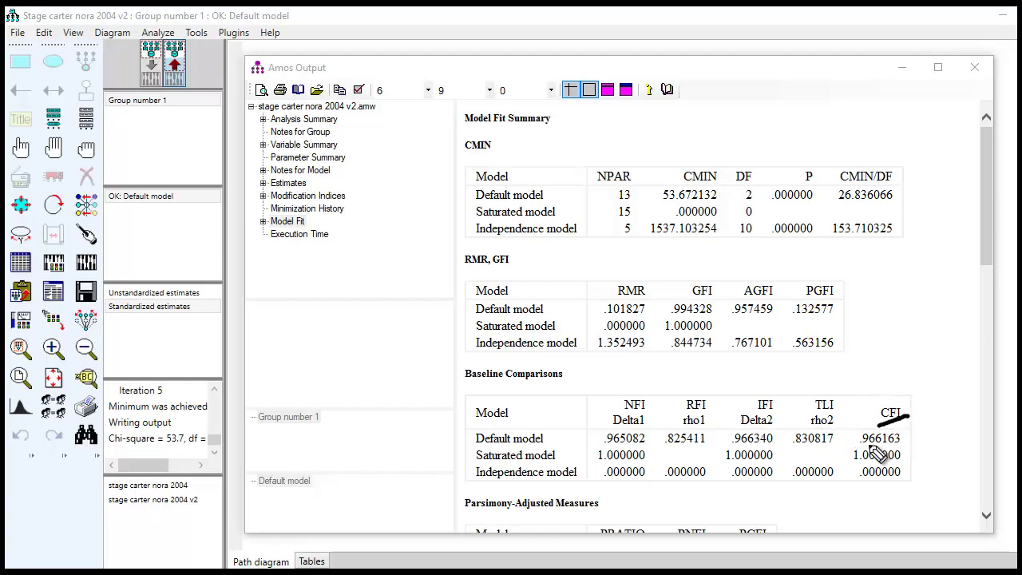
left_click_drag(864, 452, 902, 440)
left_click_drag(814, 412, 837, 409)
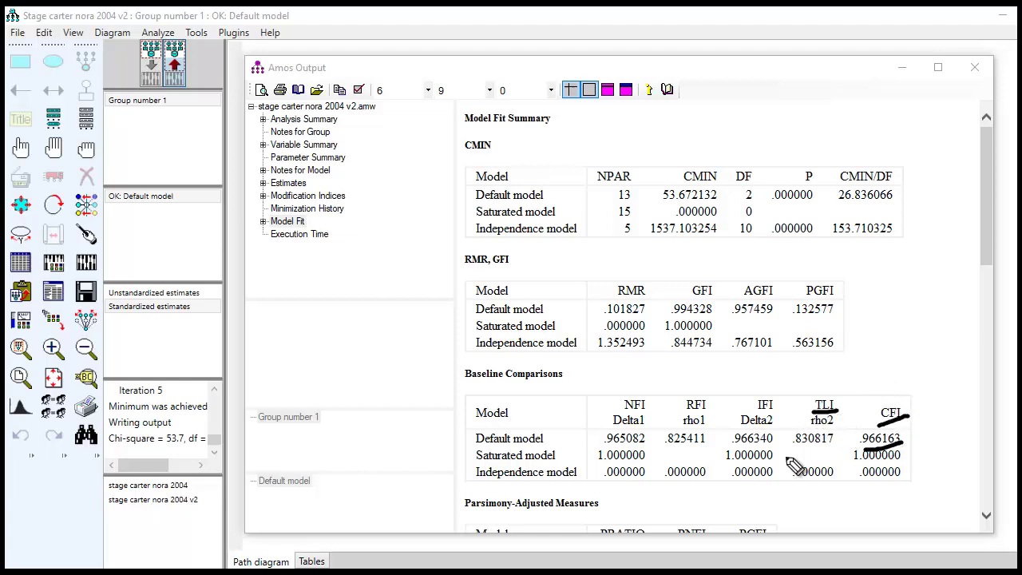
left_click_drag(782, 455, 838, 453)
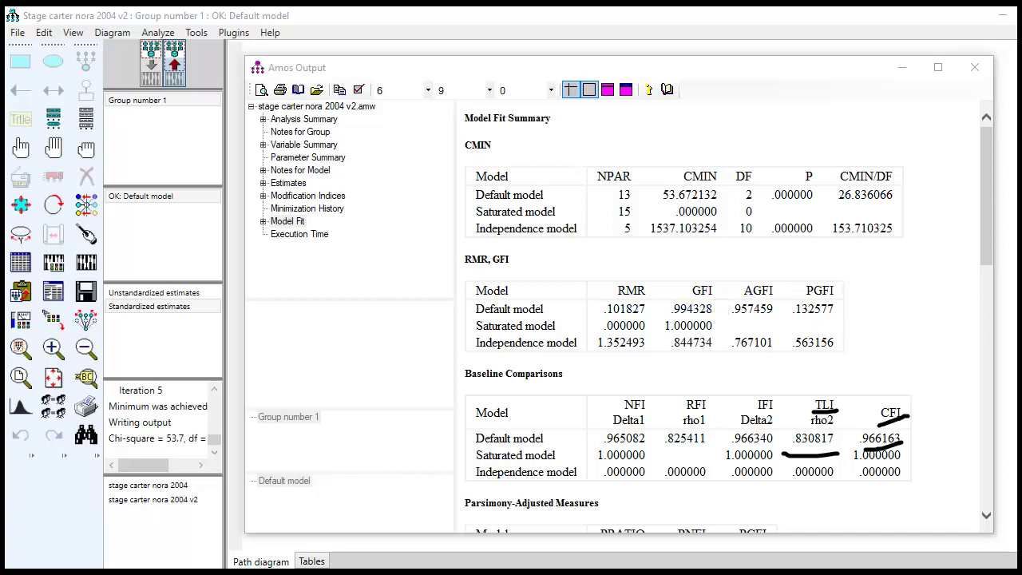
key("Escape")
scroll(859, 291, "down", 10)
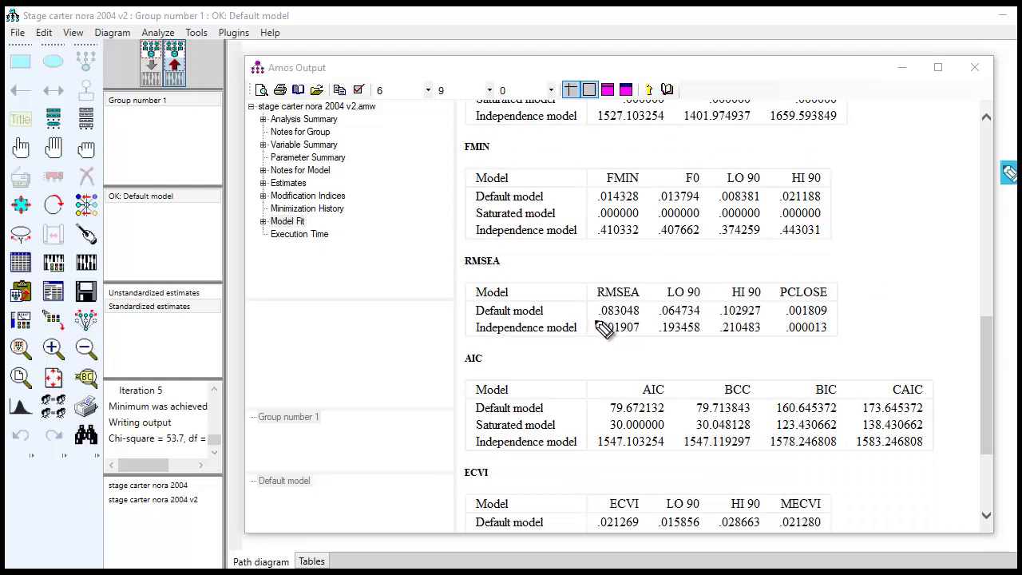
left_click_drag(595, 319, 630, 321)
scroll(744, 365, "up", 5)
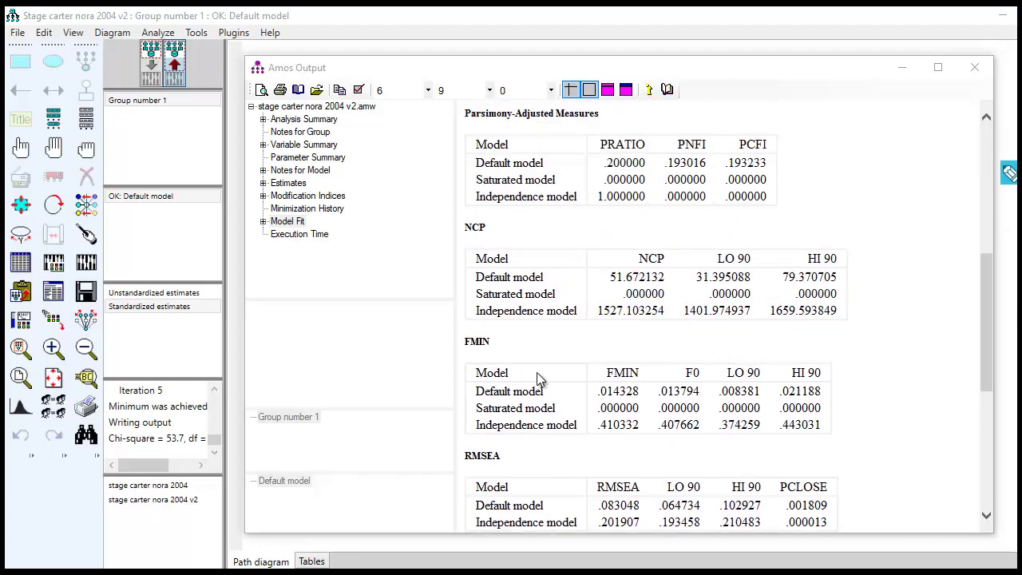
scroll(537, 371, "up", 2)
scroll(547, 359, "down", 3)
scroll(551, 363, "up", 1)
scroll(551, 363, "up", 10)
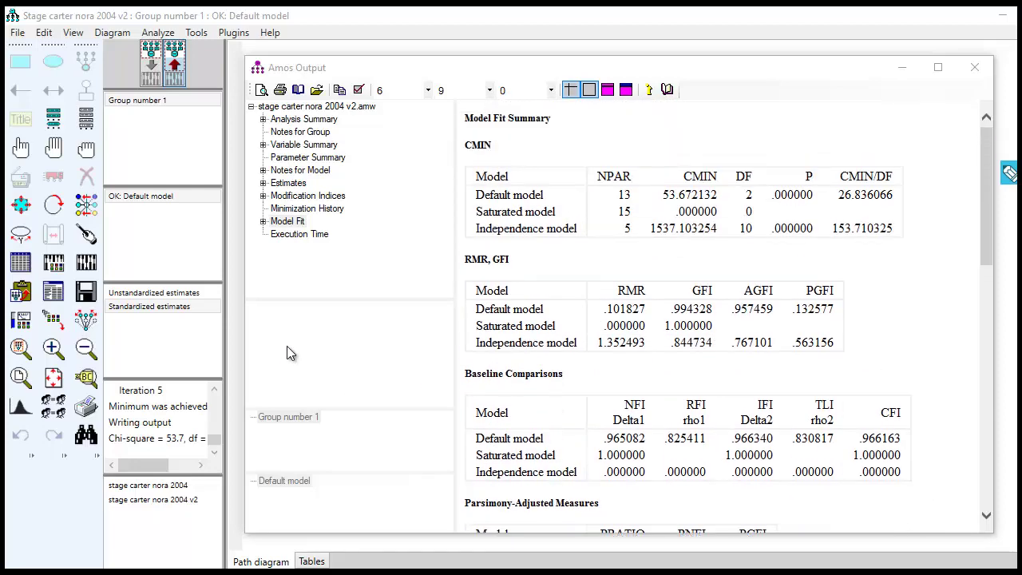
Open the Estimates section showing the regression weights
left_click(289, 184)
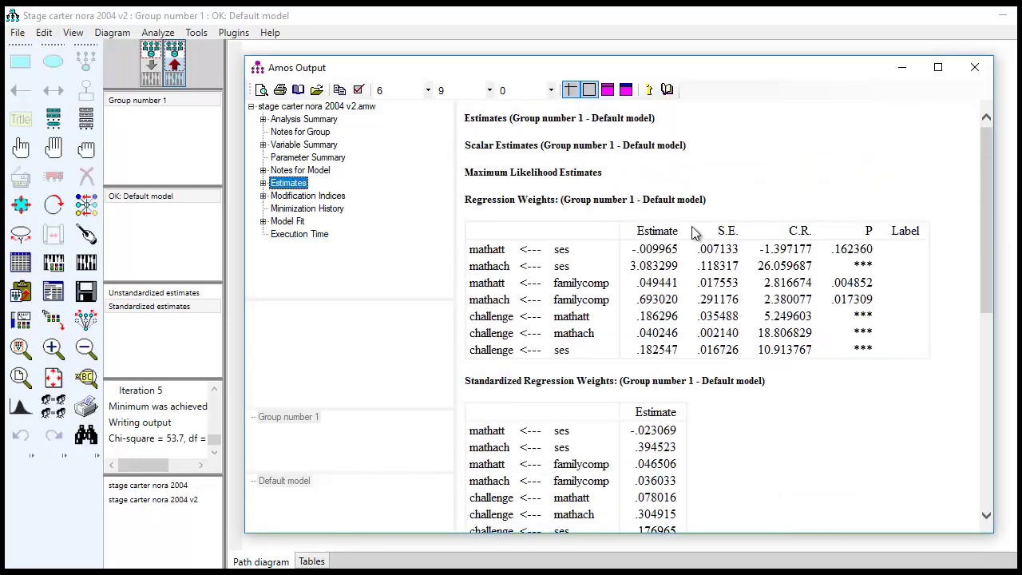
scroll(790, 335, "down", 1)
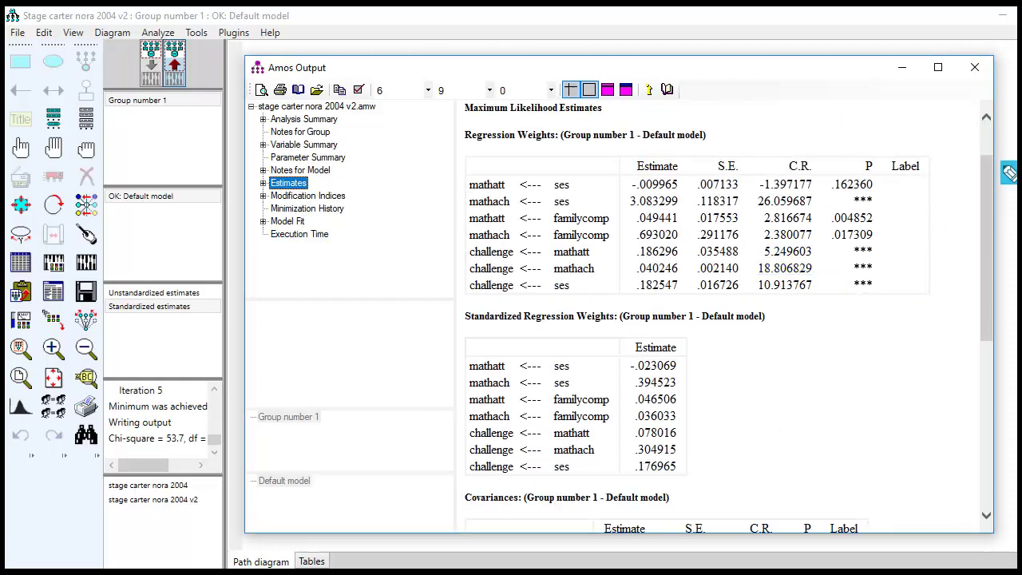
left_click(1008, 174)
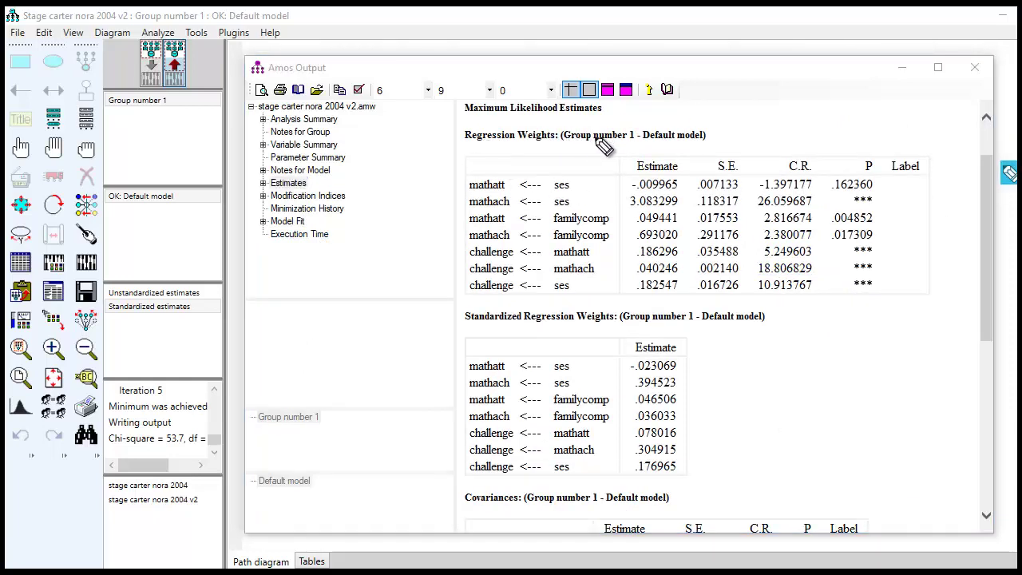
Annotate the Estimate and C.R. (z statistic) columns, then move the Output window aside to reveal the diagram
left_click_drag(636, 178, 687, 183)
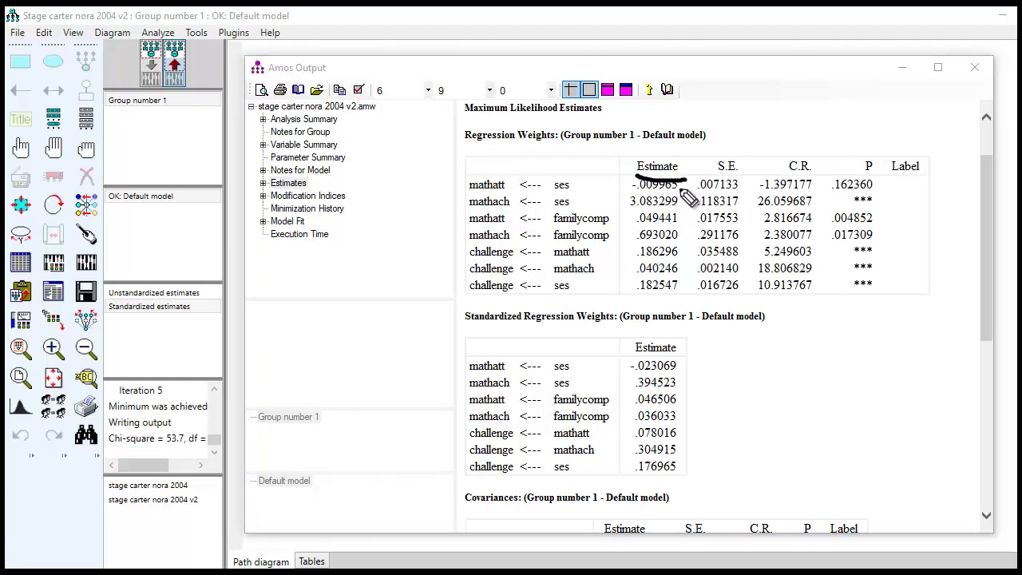
left_click_drag(690, 186, 677, 331)
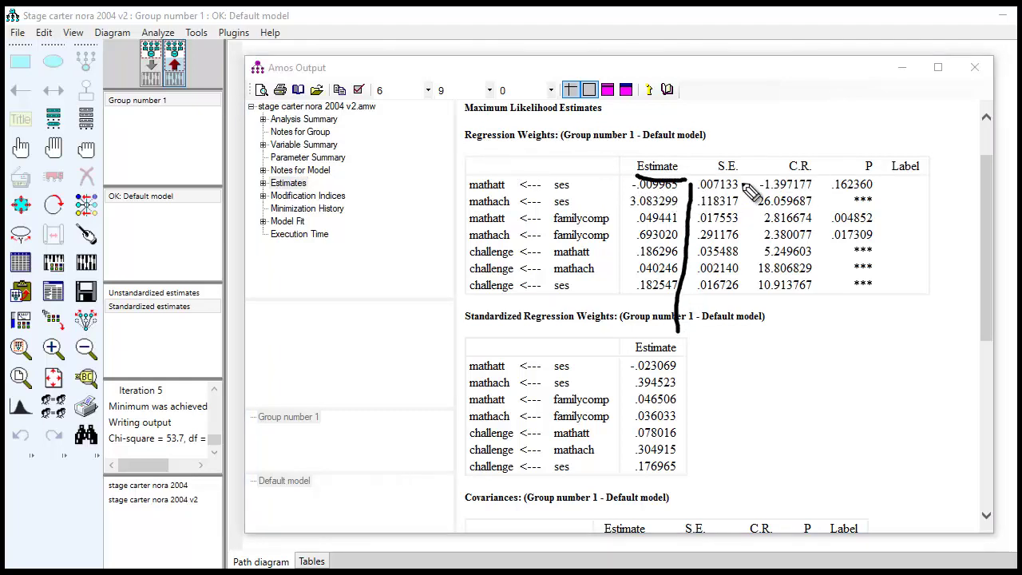
left_click_drag(816, 174, 822, 302)
mouse_move(765, 126)
left_mouse_down()
mouse_move(777, 144)
mouse_move(797, 138)
left_mouse_up()
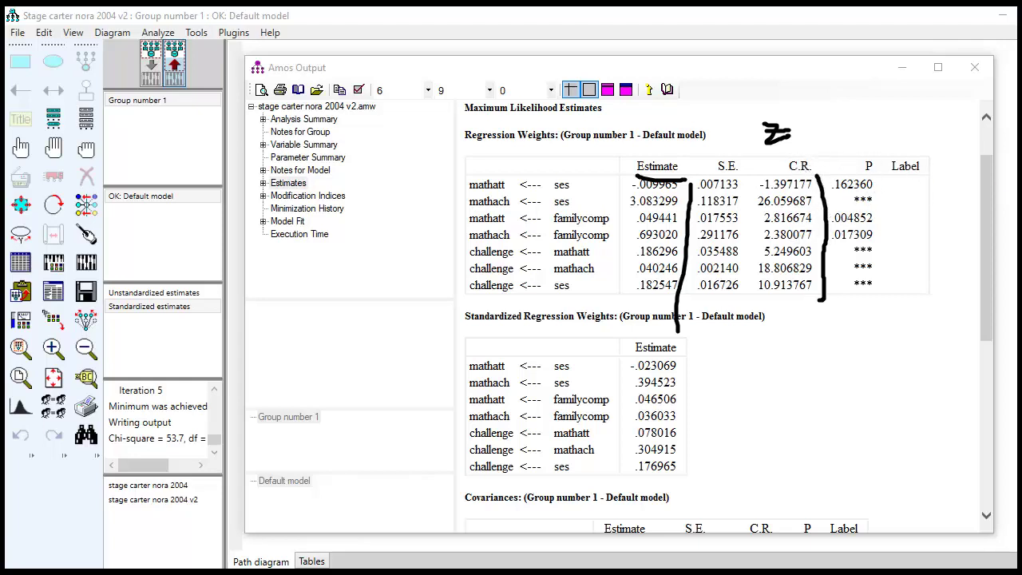
key("Escape")
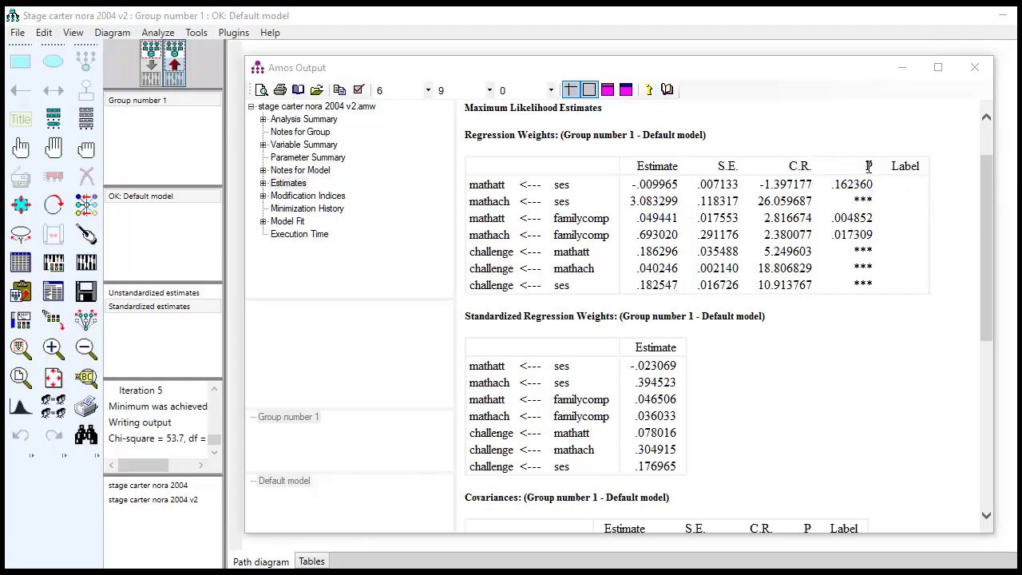
scroll(863, 266, "down", 3)
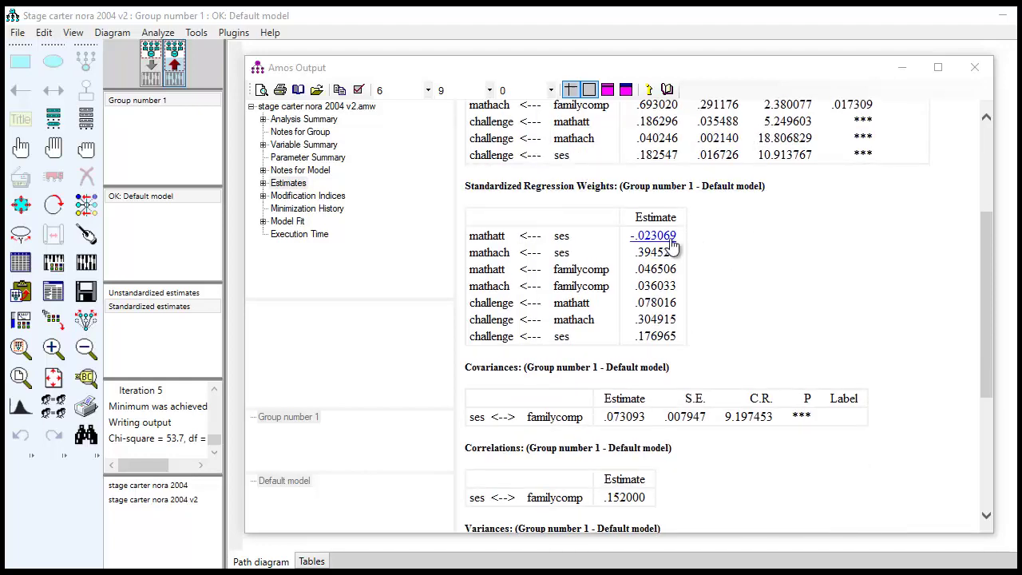
left_click_drag(671, 67, 775, 258)
Switch the path diagram from unstandardized back to standardized estimates
left_click(171, 293)
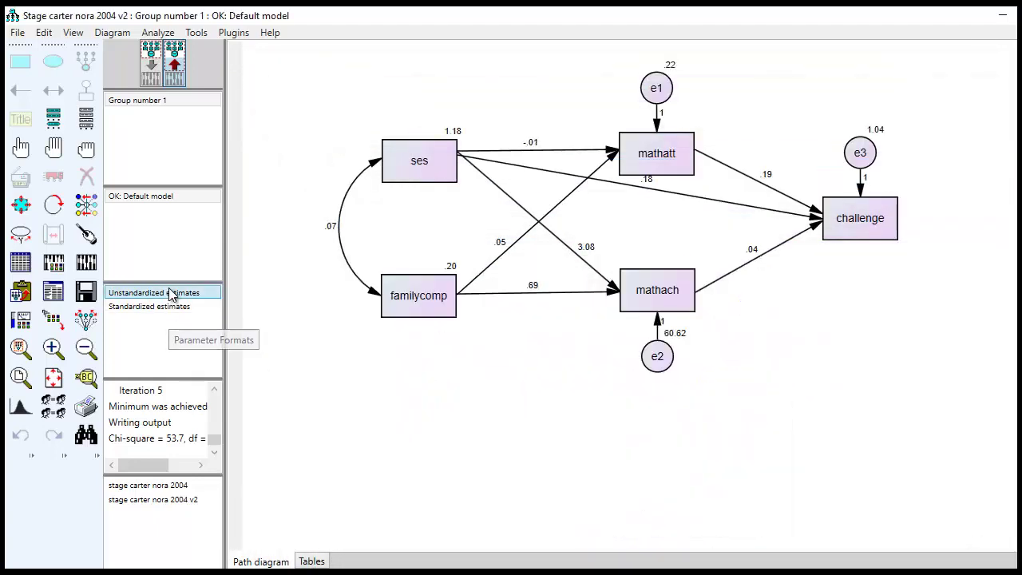
left_click(180, 308)
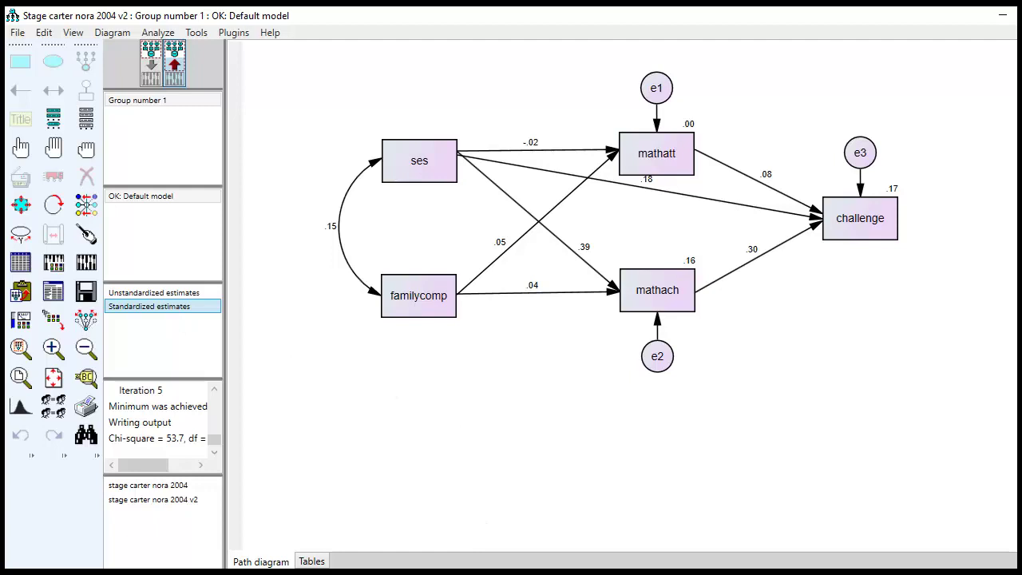
key("alt+Tab")
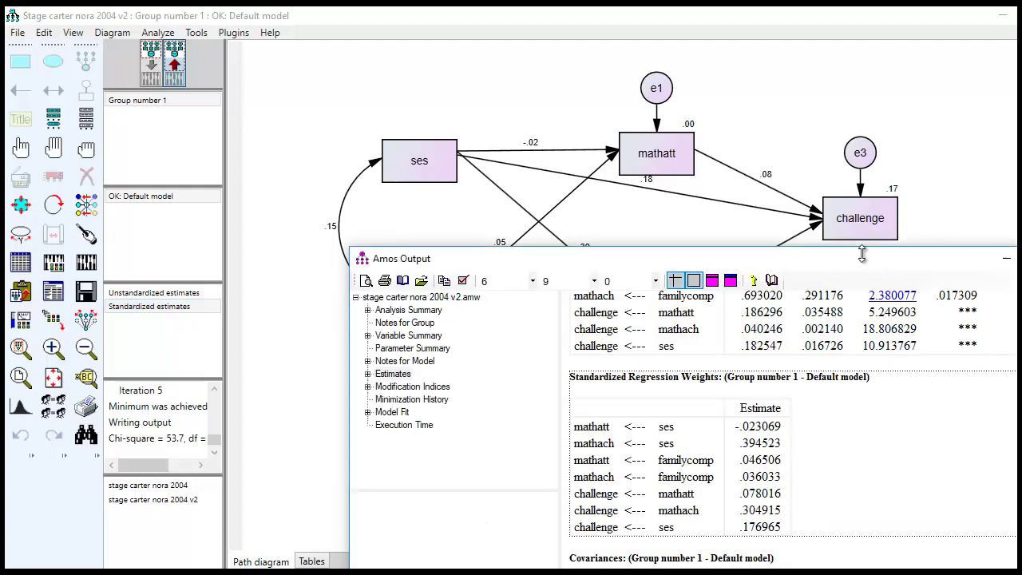
Scroll Amos Output to Correlations, then move it to compare with the diagram's standardized values
left_click_drag(854, 264, 785, 80)
scroll(734, 296, "up", 4)
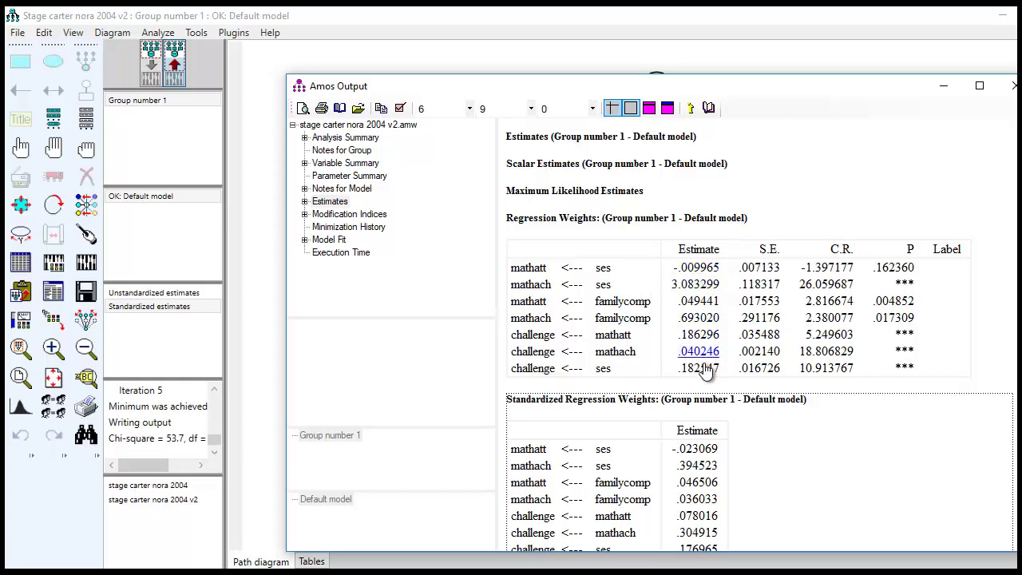
scroll(725, 329, "down", 4)
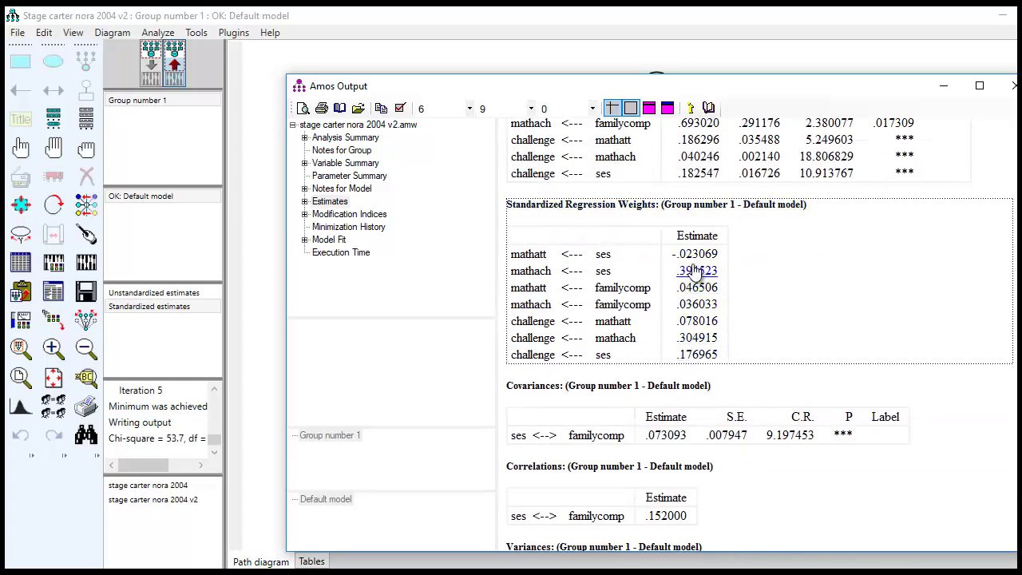
scroll(714, 324, "down", 4)
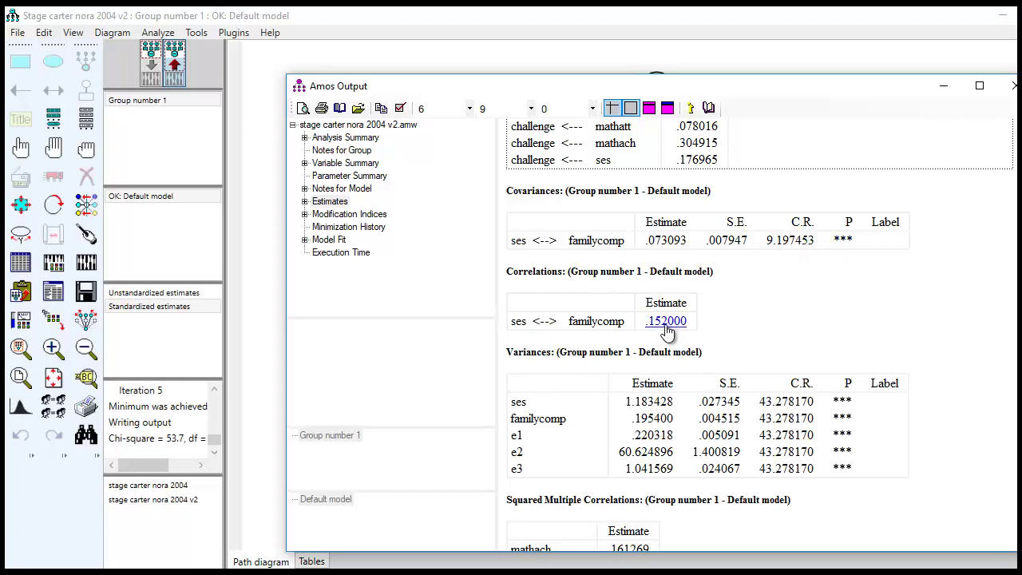
left_click_drag(570, 96, 577, 281)
left_click(426, 229)
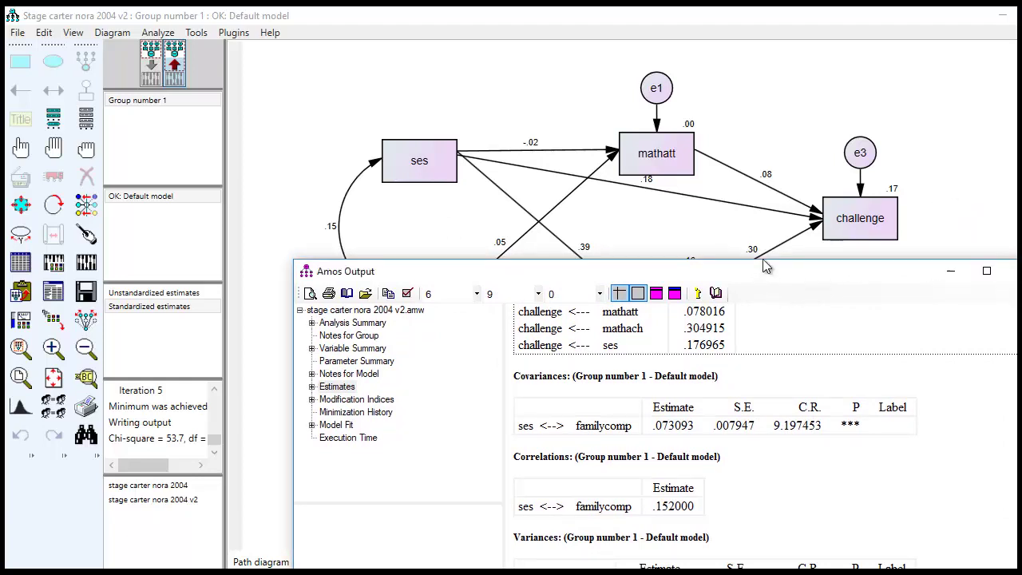
Scroll to Squared Multiple Correlations and mark R² for mathach .161, mathatt .002, challenge .173
left_click_drag(763, 271, 757, 78)
scroll(744, 345, "down", 1)
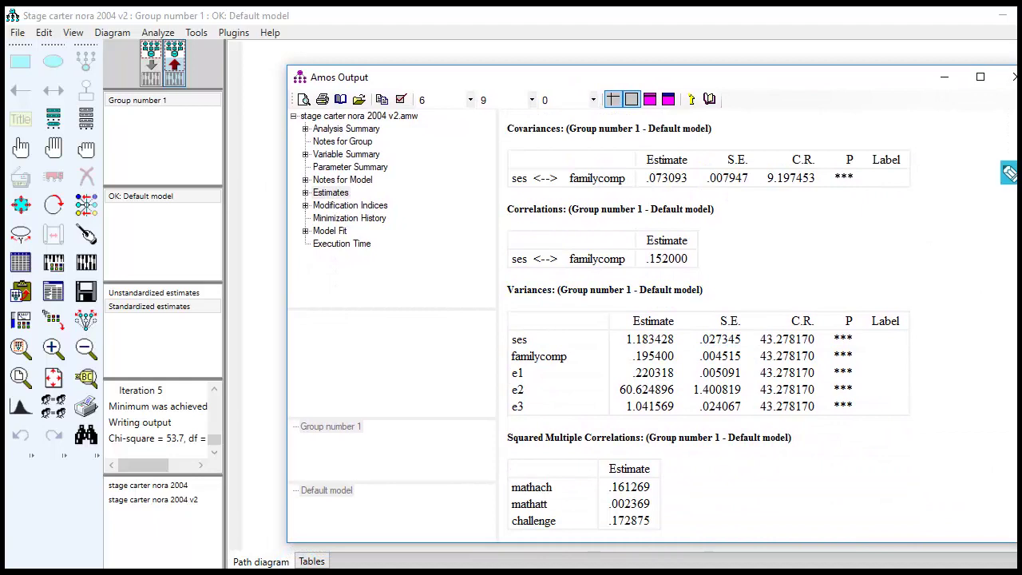
left_click_drag(519, 450, 592, 444)
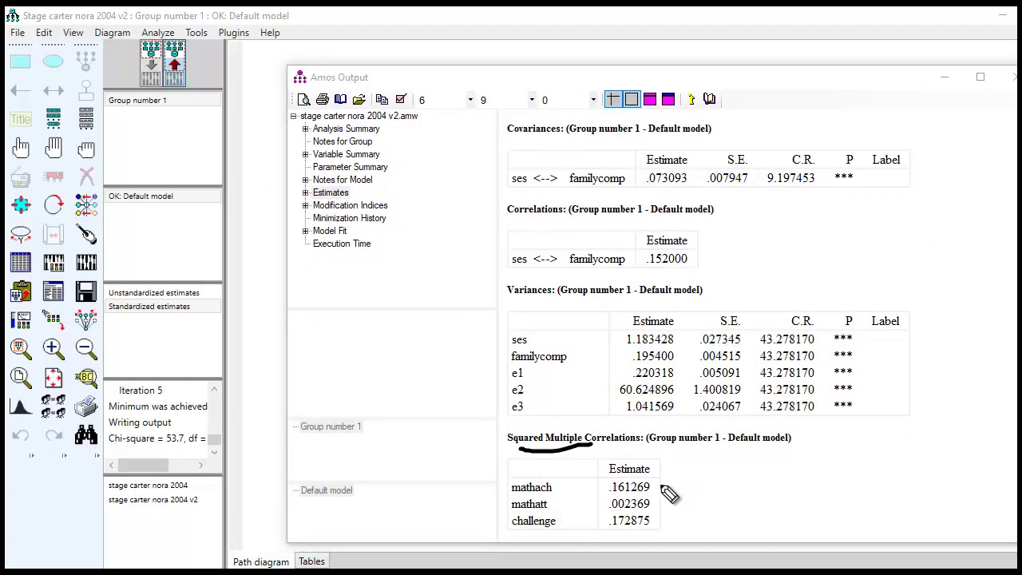
mouse_move(691, 469)
left_mouse_down()
mouse_move(661, 485)
mouse_move(684, 487)
left_mouse_up()
left_click_drag(663, 511, 692, 502)
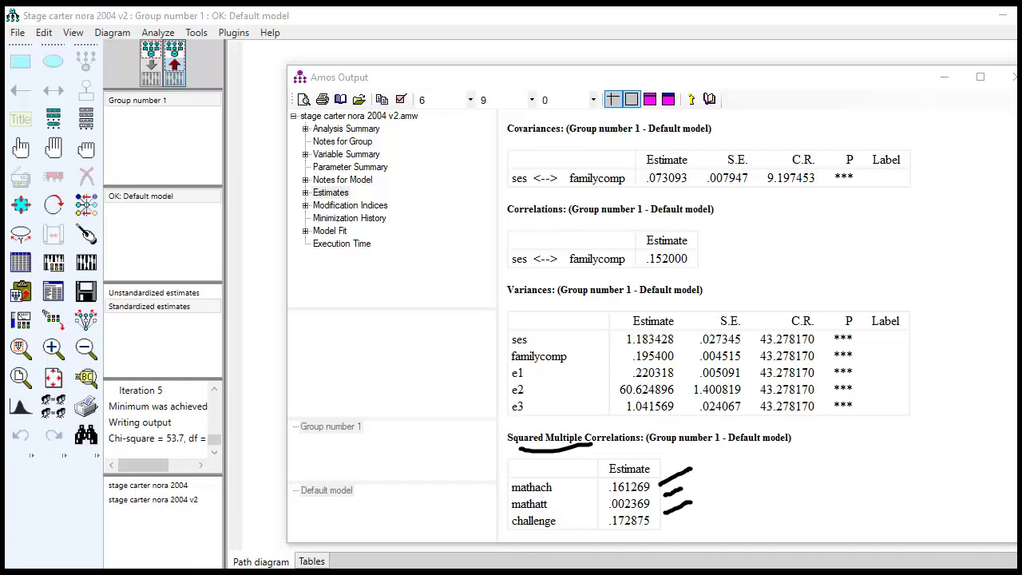
key("Escape")
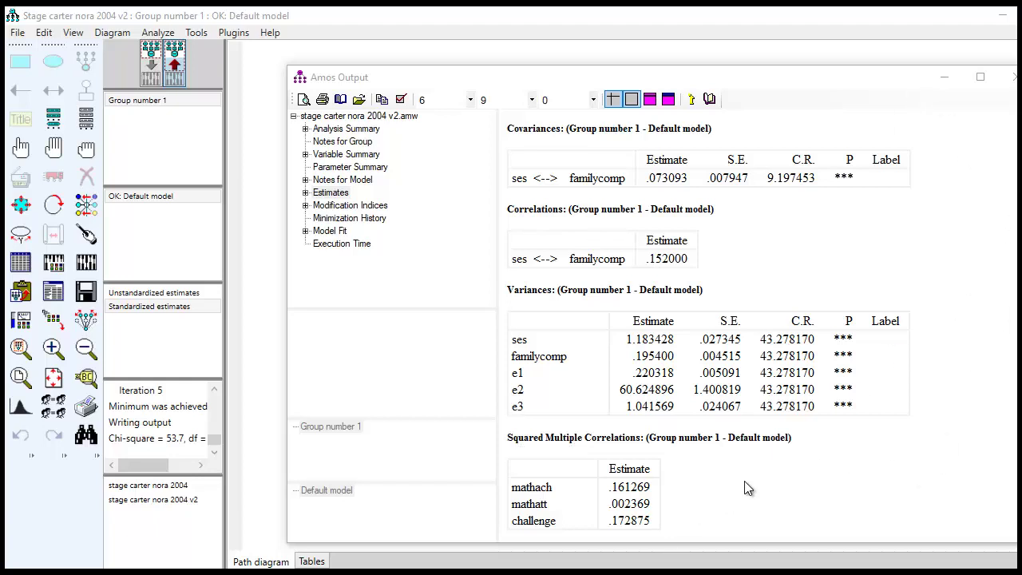